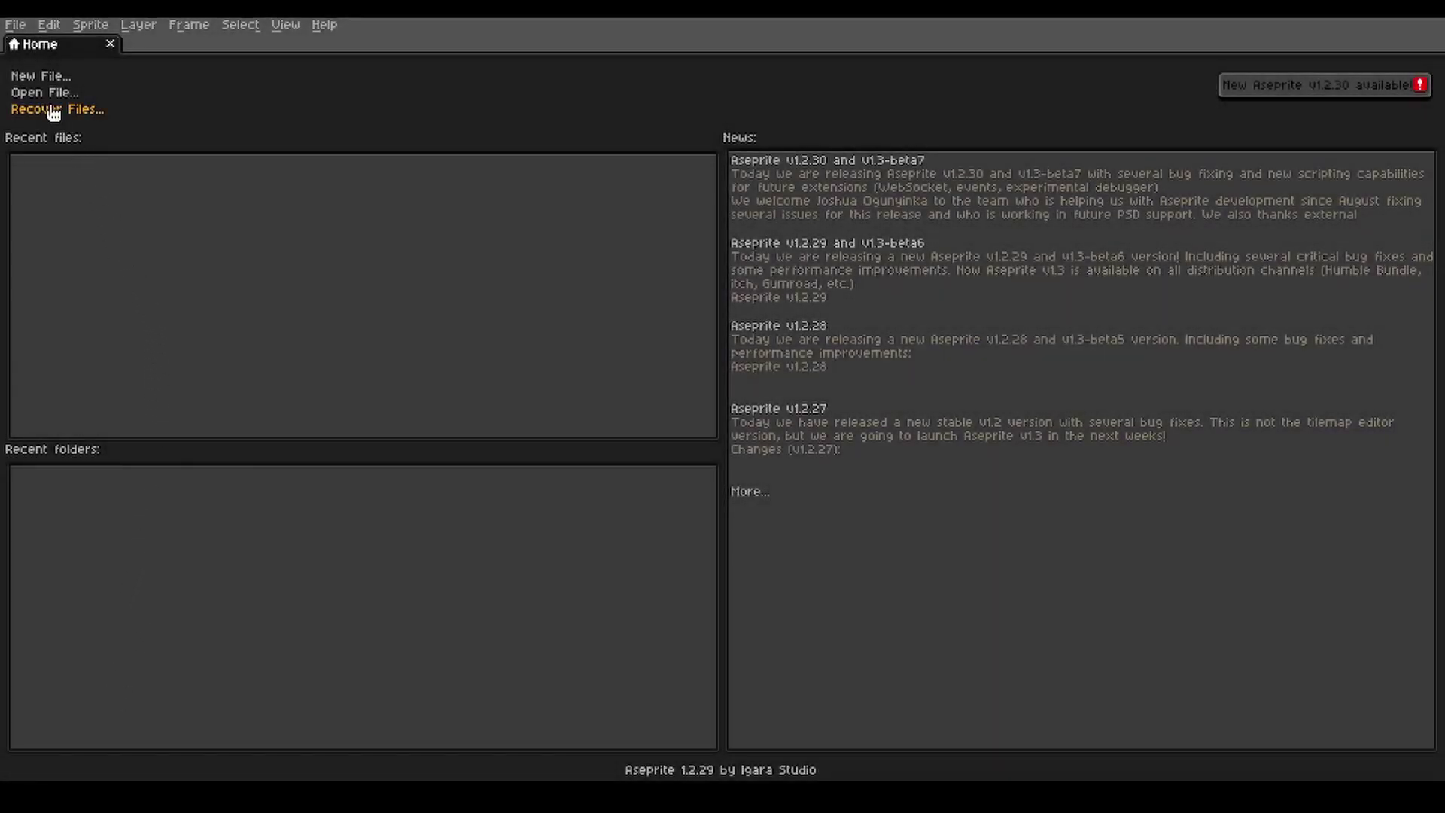
Create a 120×80 RGBA sprite with a transparent background and widen the Preview panel
left_click(46, 78)
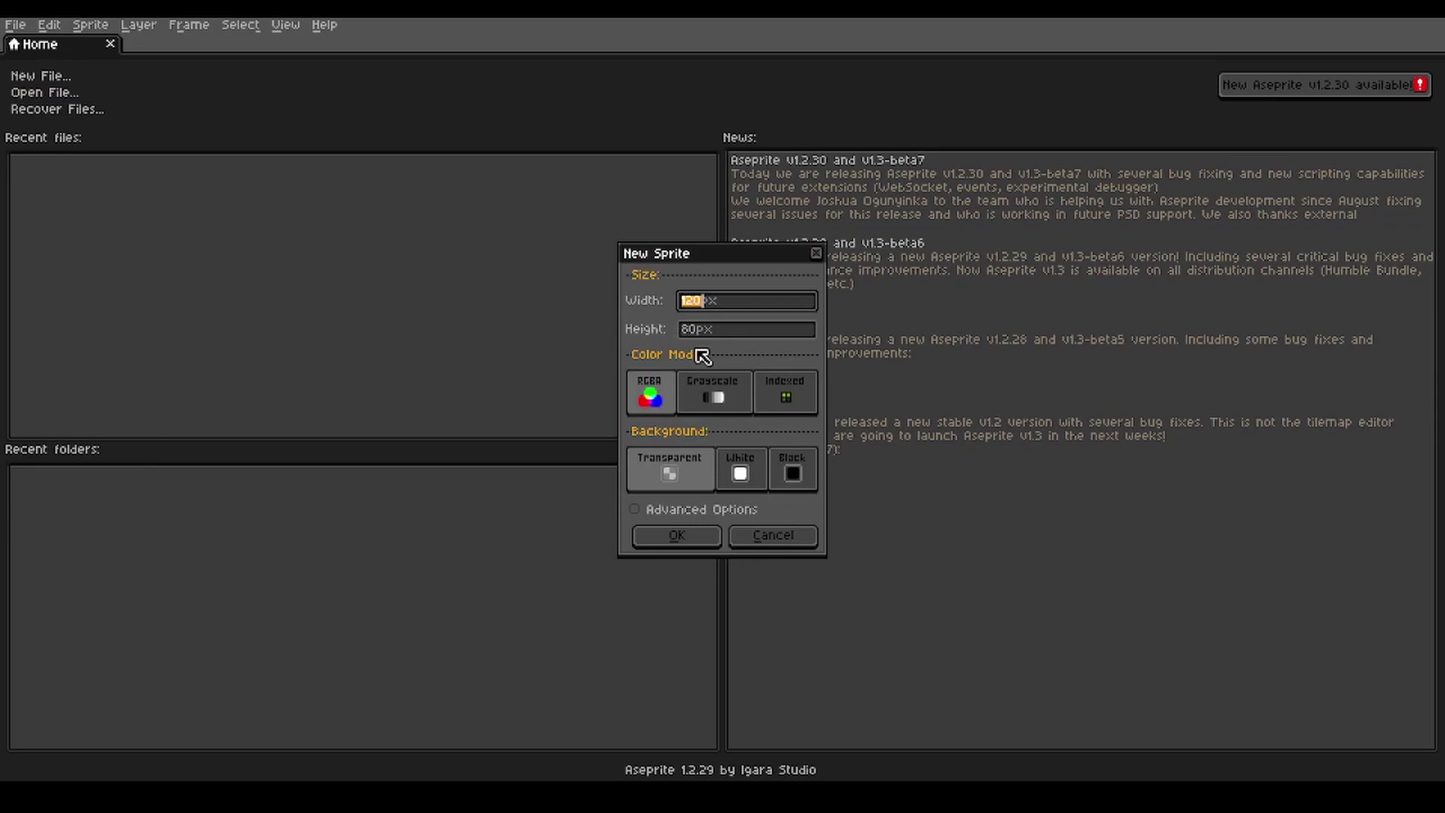
left_click(704, 541)
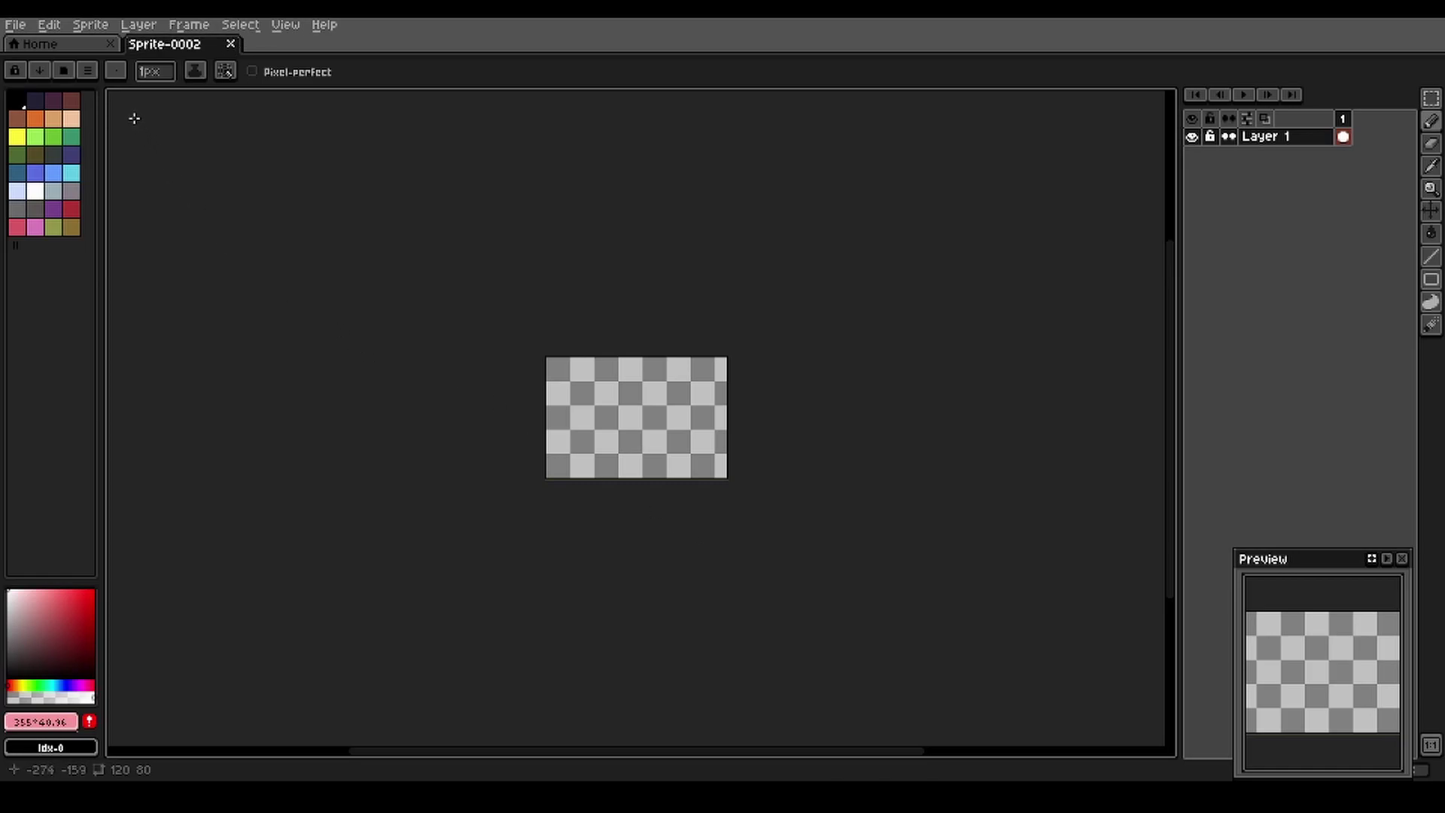
scroll(588, 403, "up", 2)
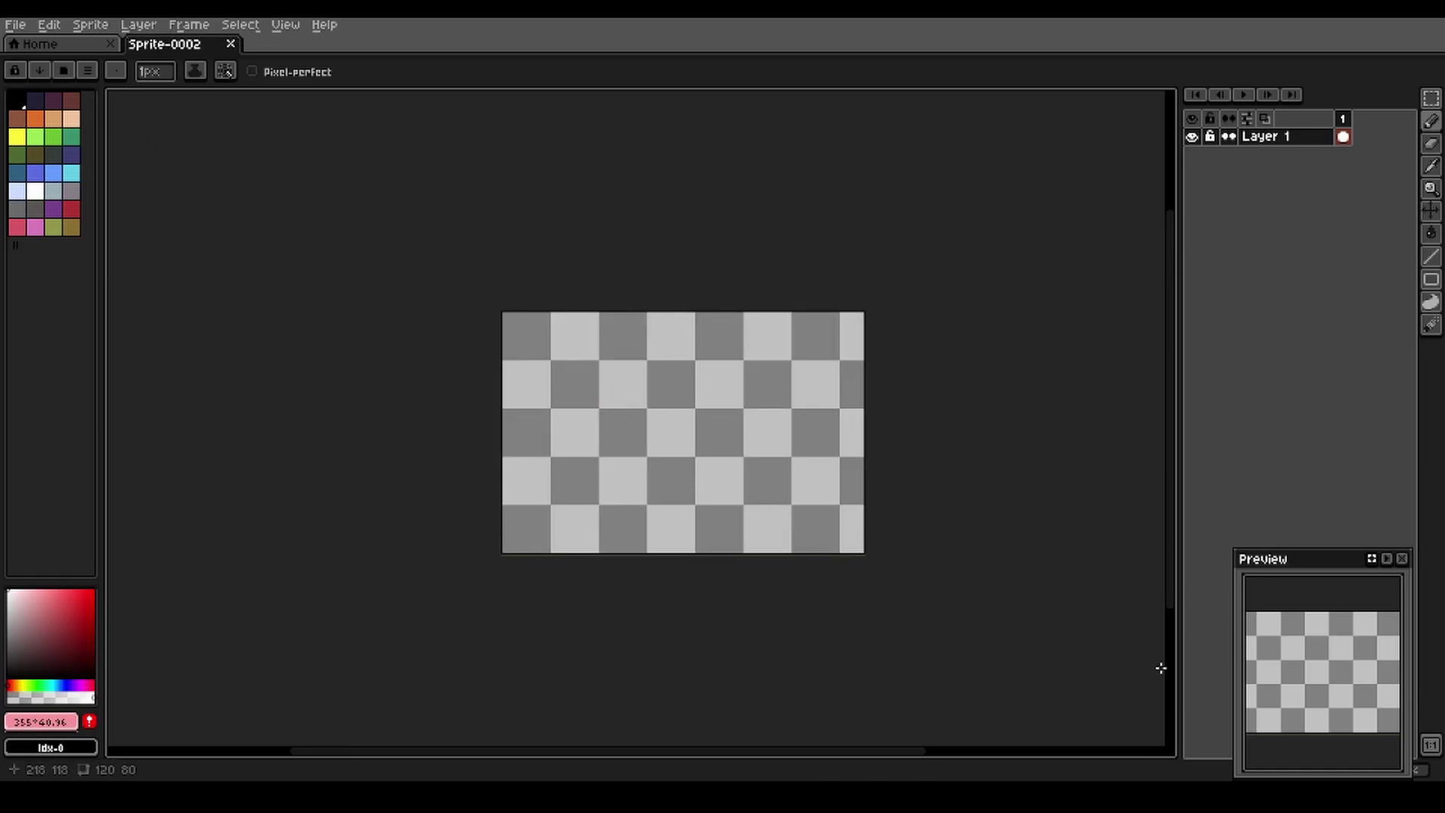
left_click_drag(1237, 644, 1177, 642)
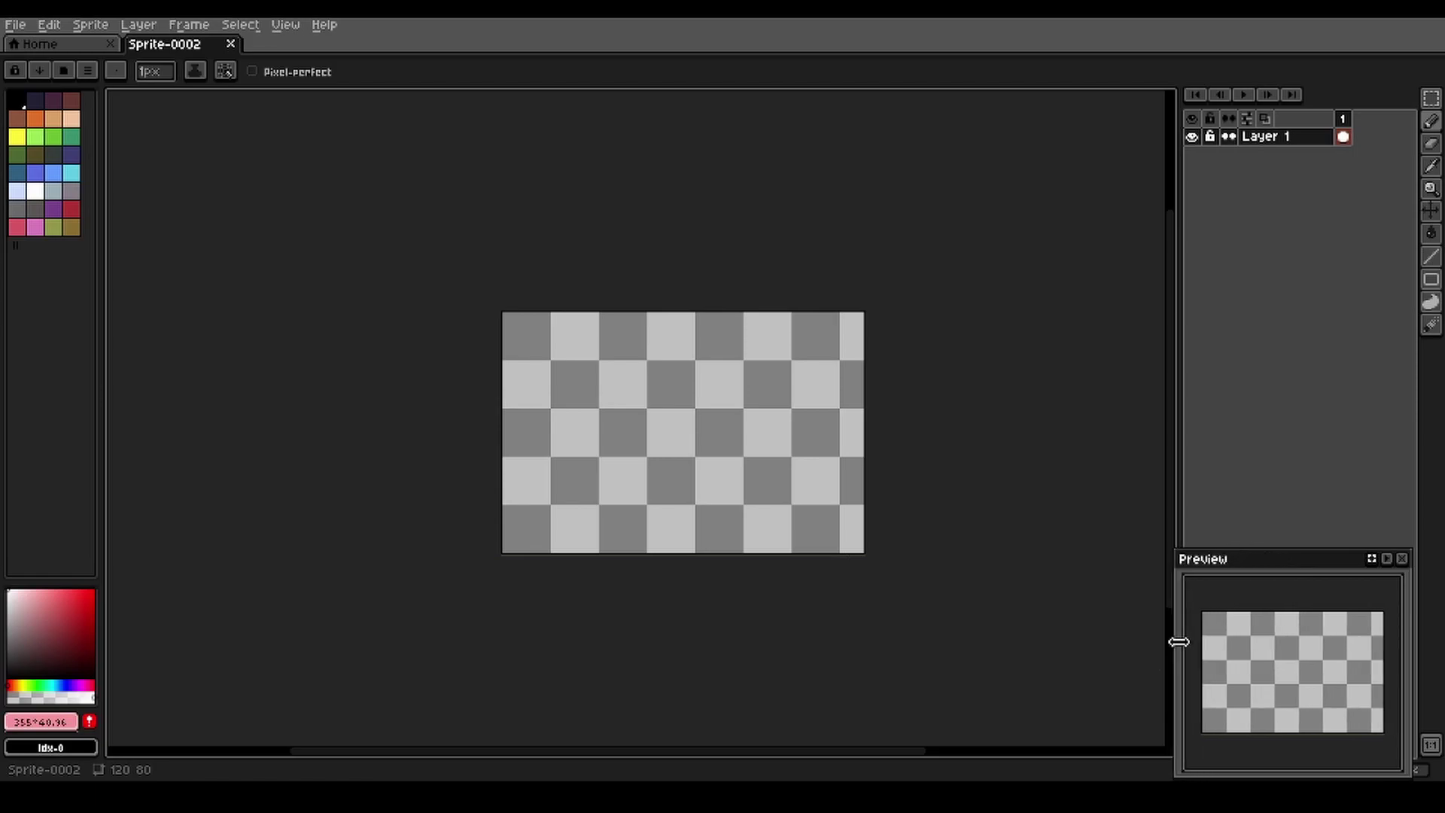
Load Cloud_Palette.aseprite as the sprite's palette through the palette options menu
left_click(91, 72)
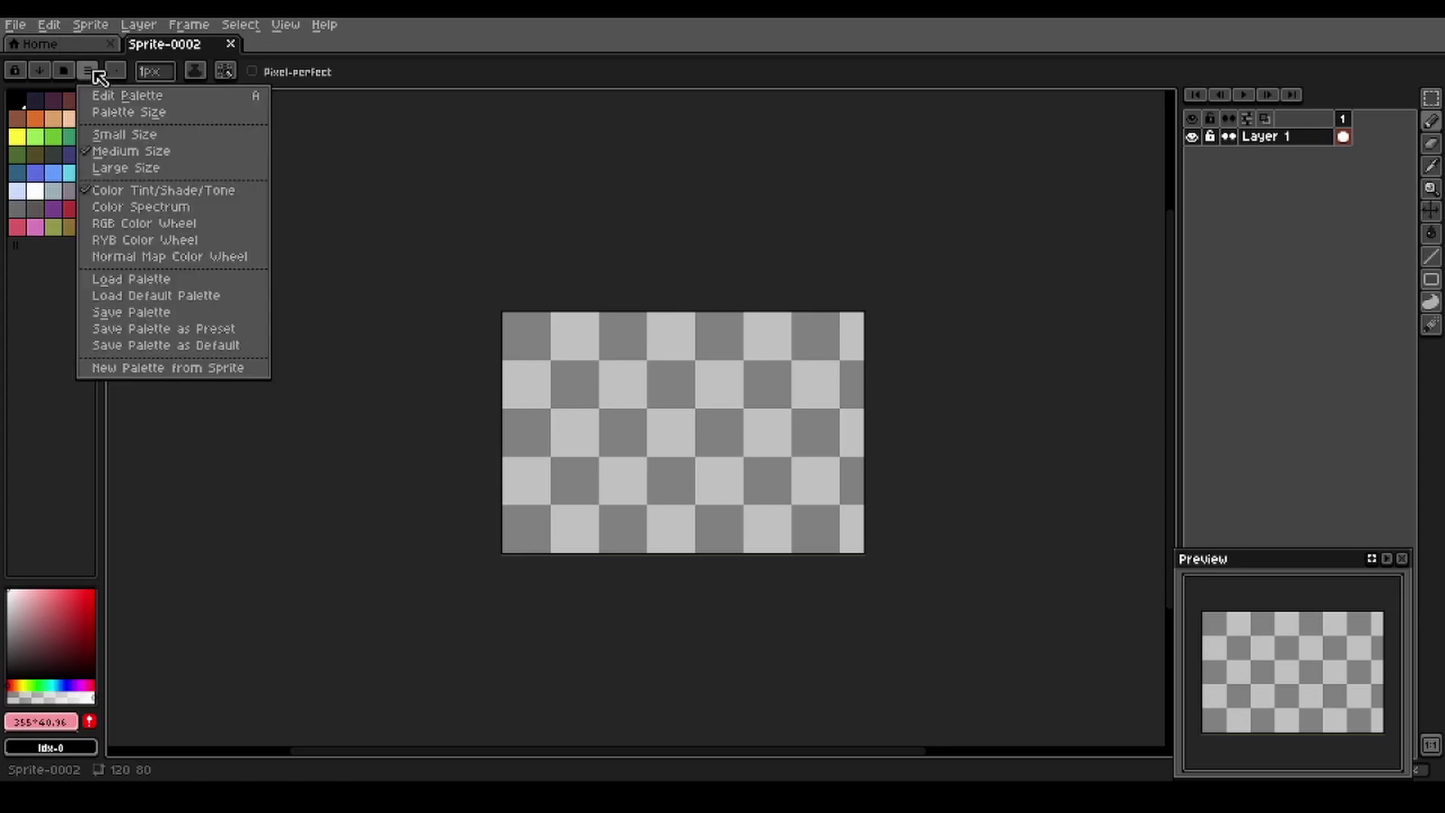
left_click(163, 285)
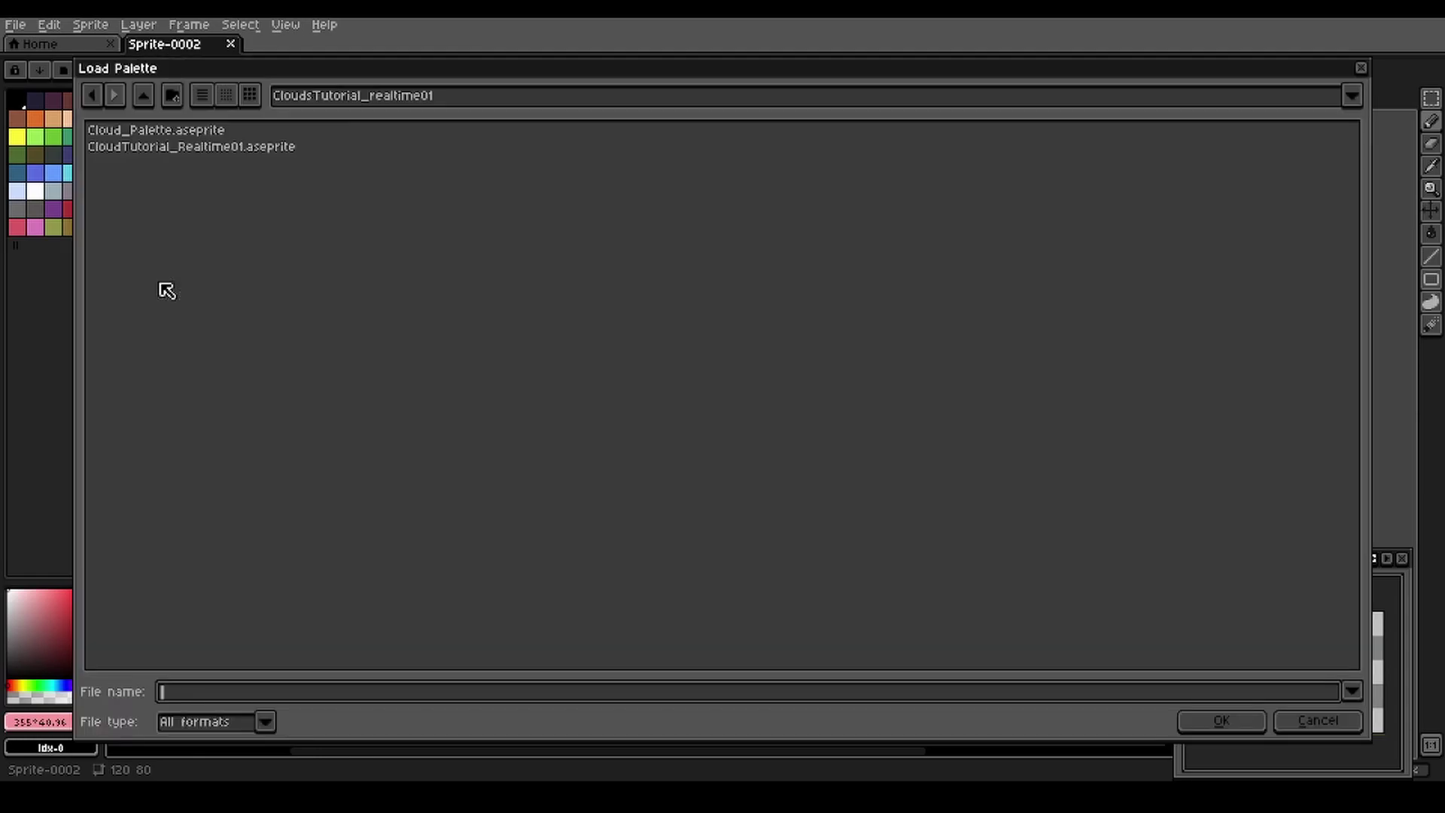
left_click(102, 133)
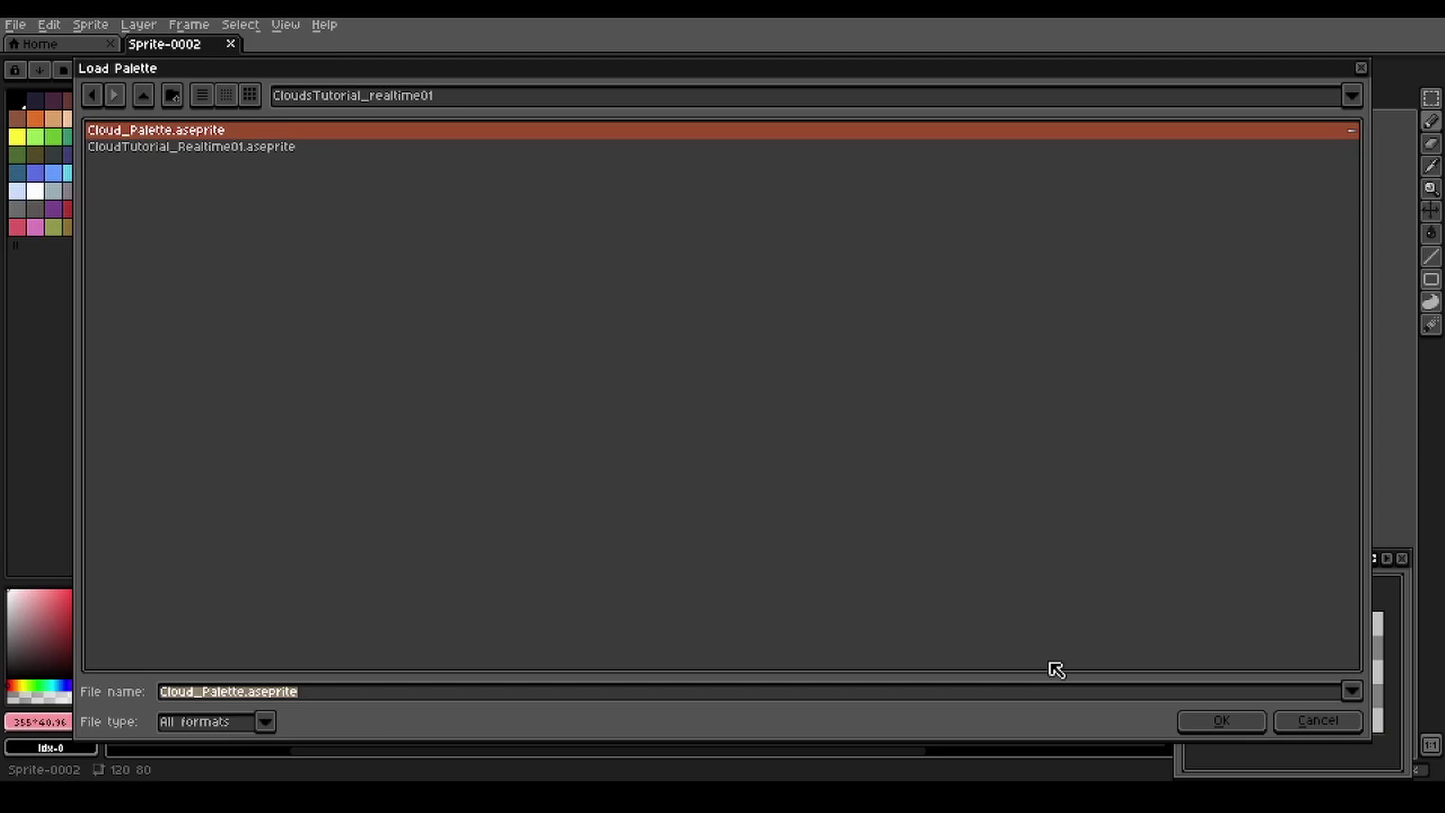
left_click(1208, 725)
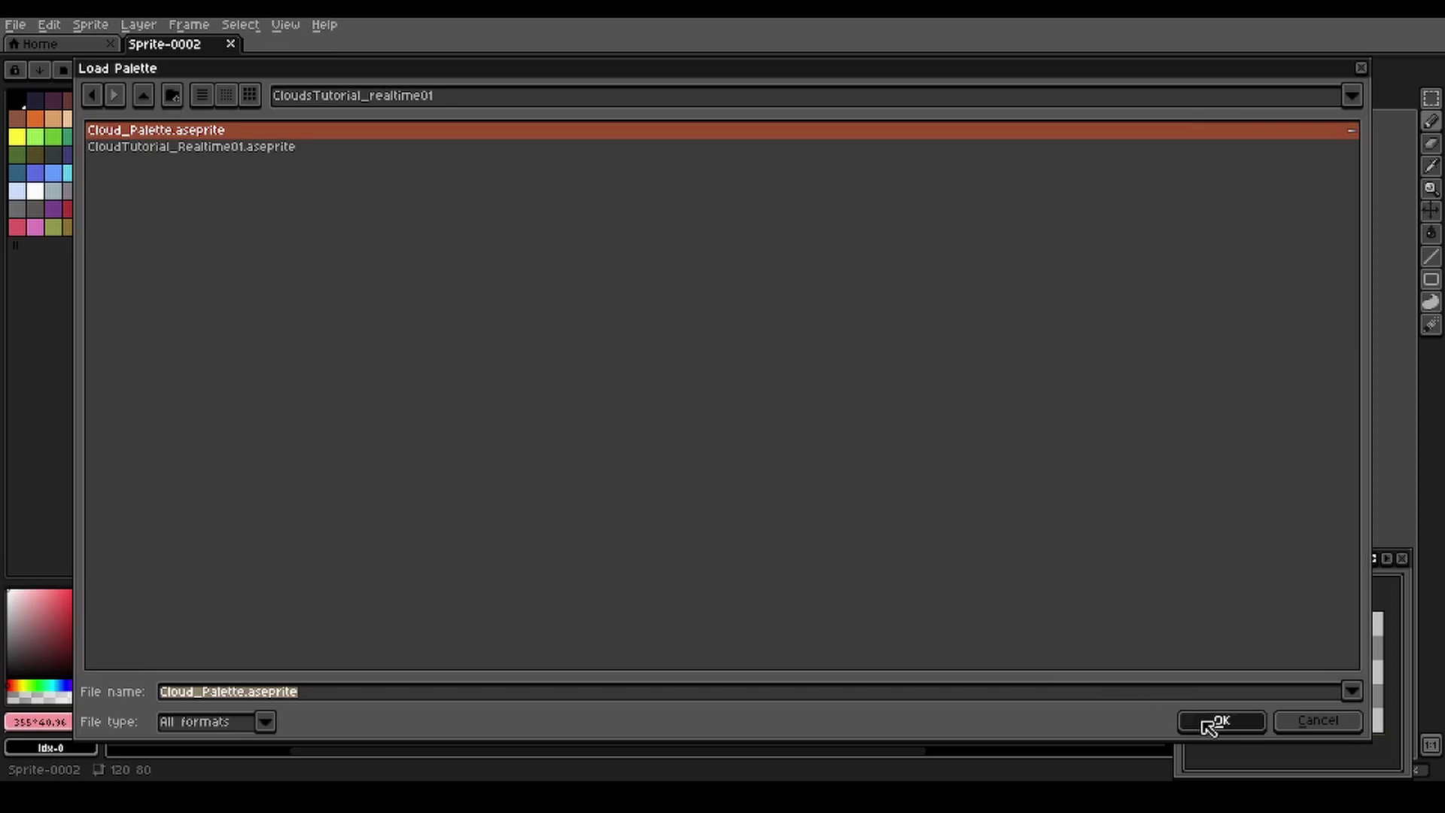
Rename Layer 1 to 'sky'
scroll(663, 359, "up", 3)
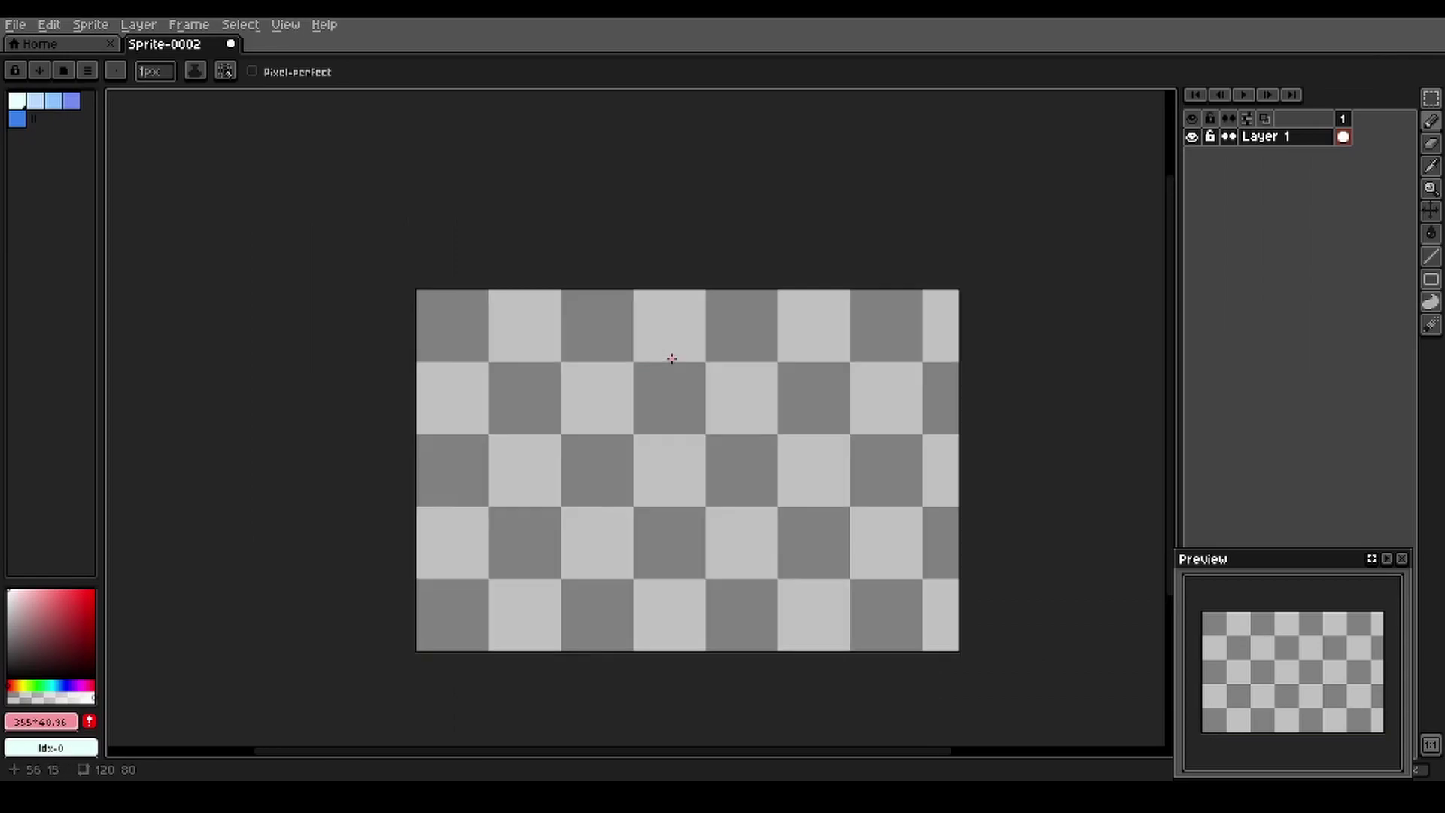
left_click_drag(711, 447, 678, 358)
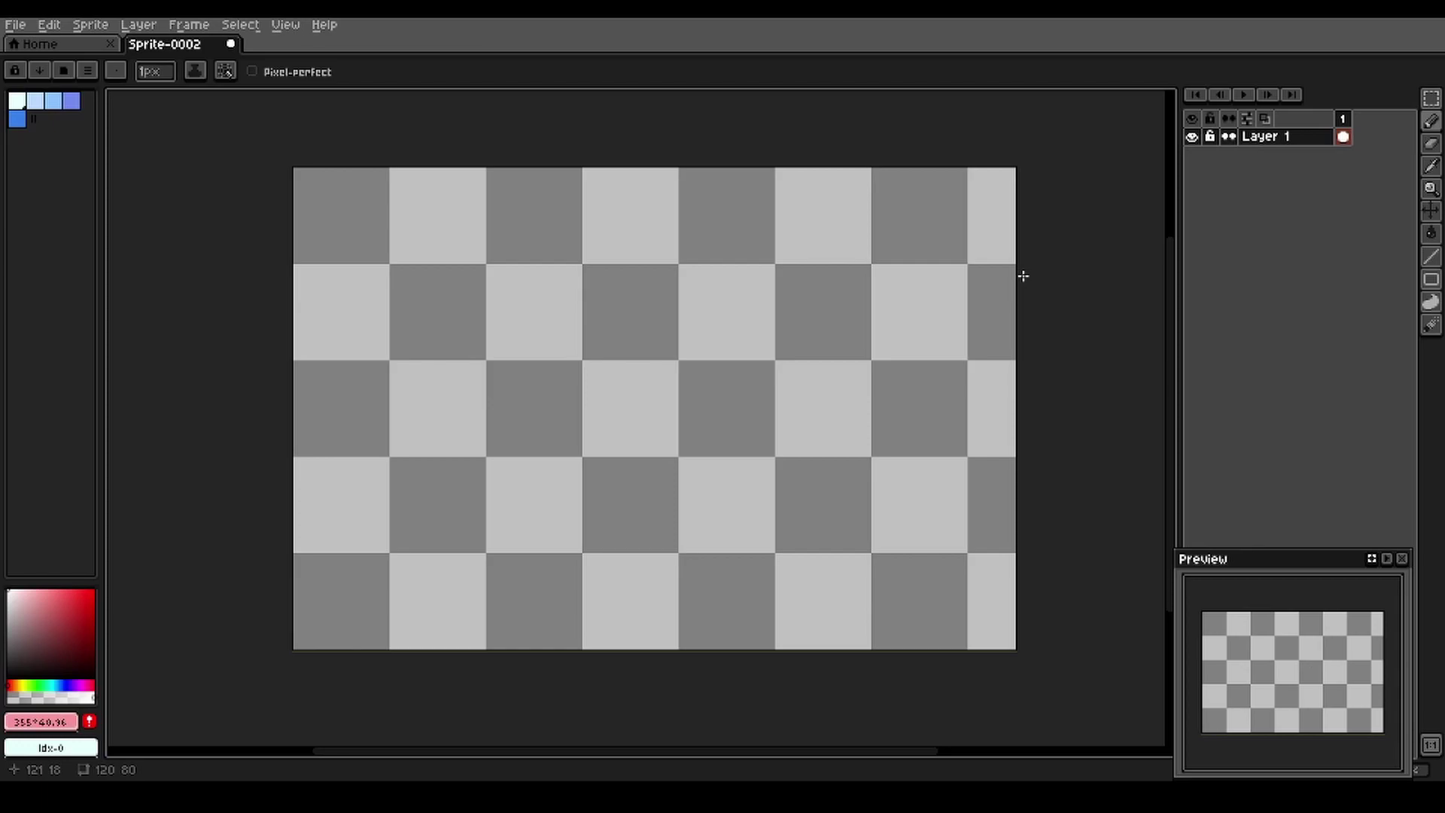
key("shift+p")
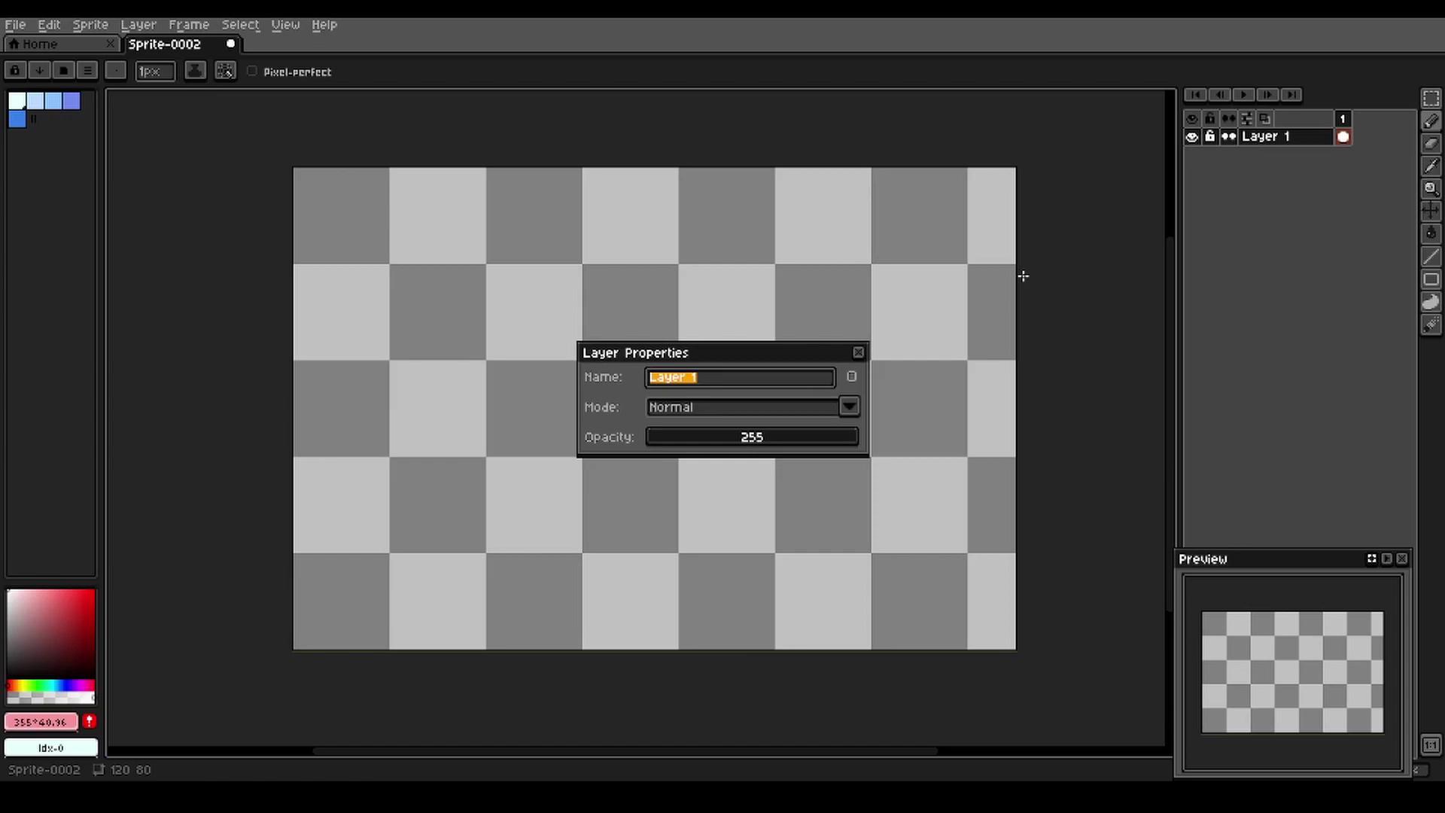
type("sky")
key("Return")
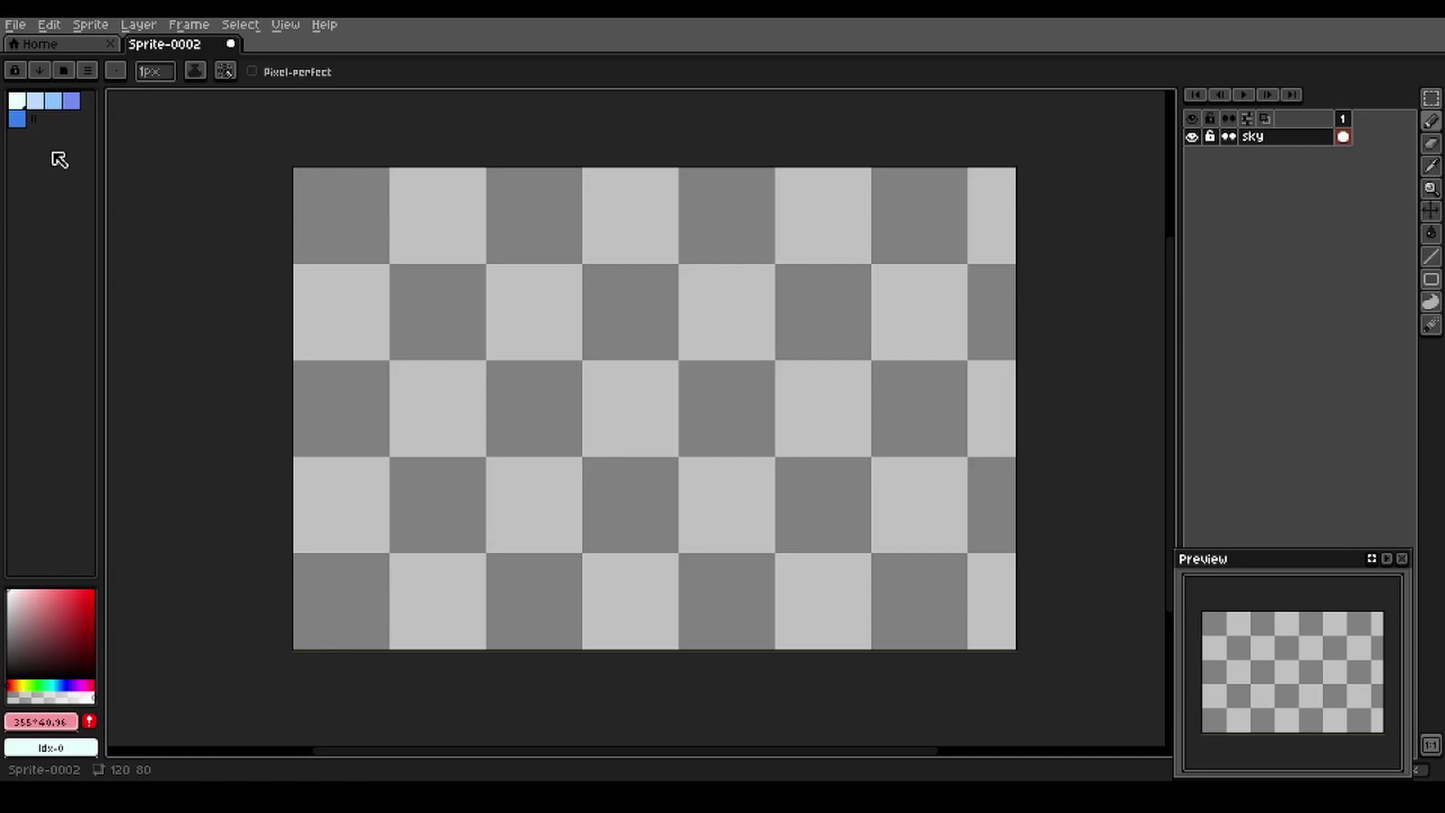
Fill the whole canvas with the mid blue using the Paint Bucket
left_click(18, 122)
key("g")
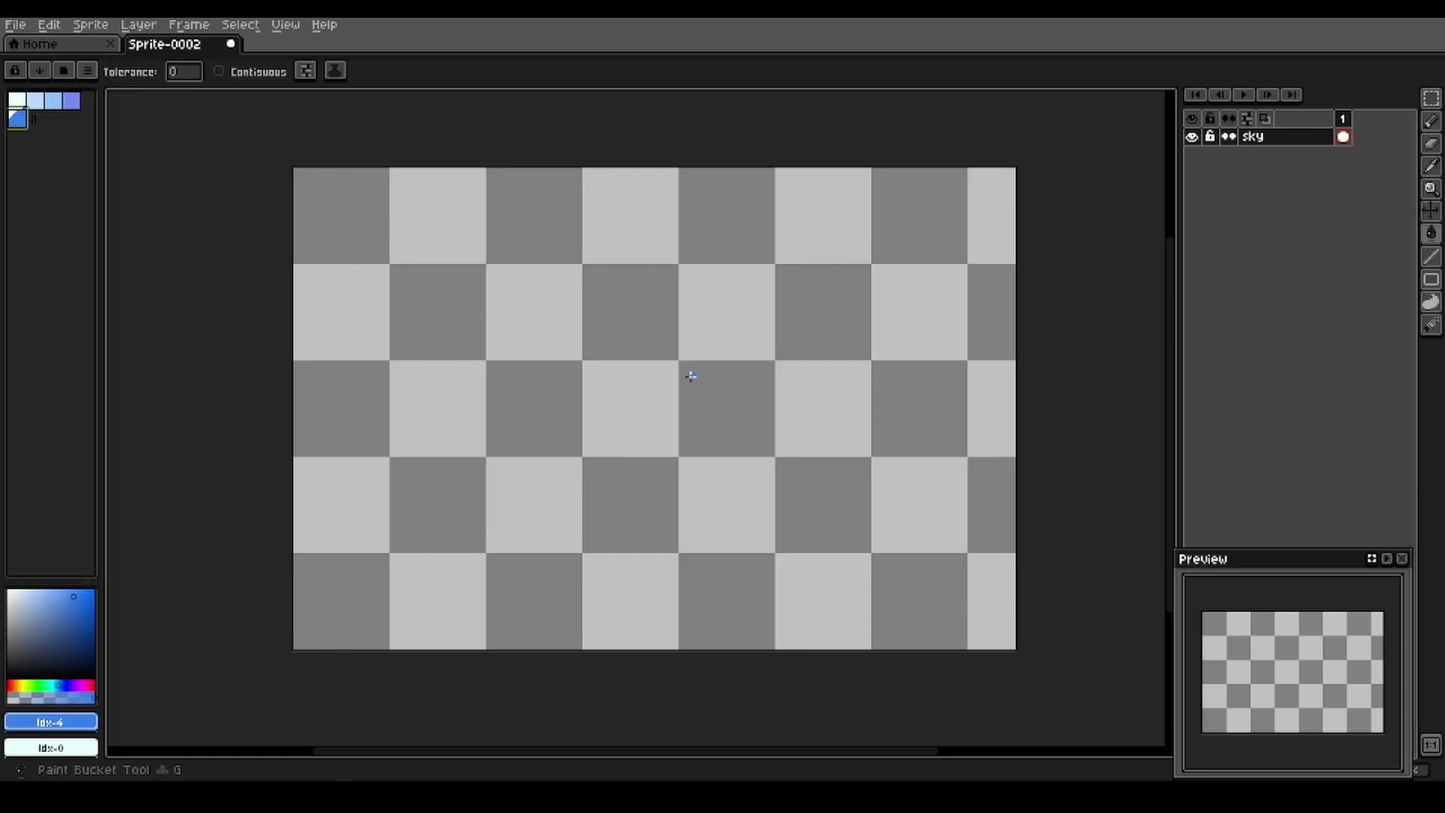
left_click(685, 374)
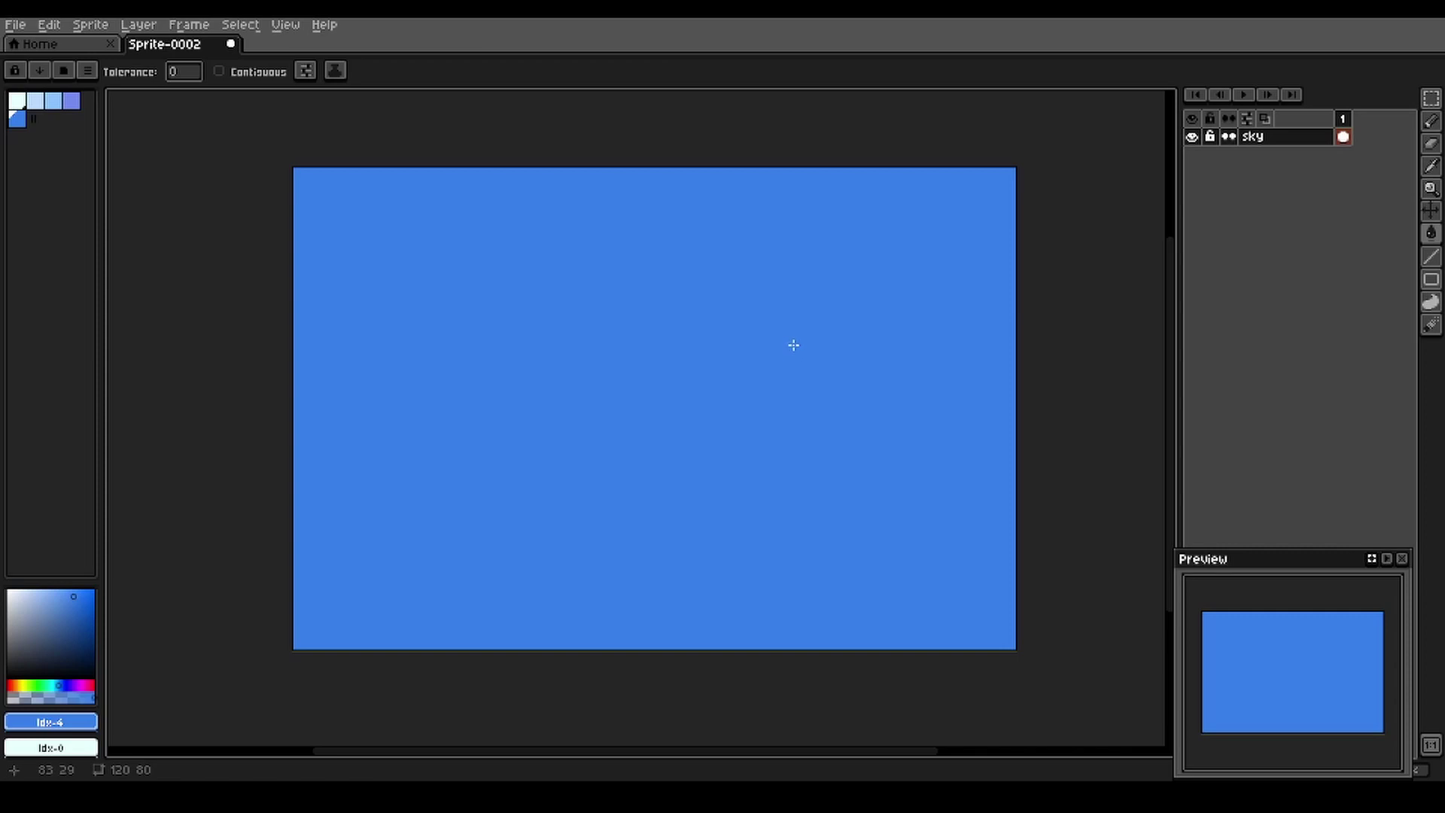
Add a new layer above and name it 'Clouds'
key("shift+n")
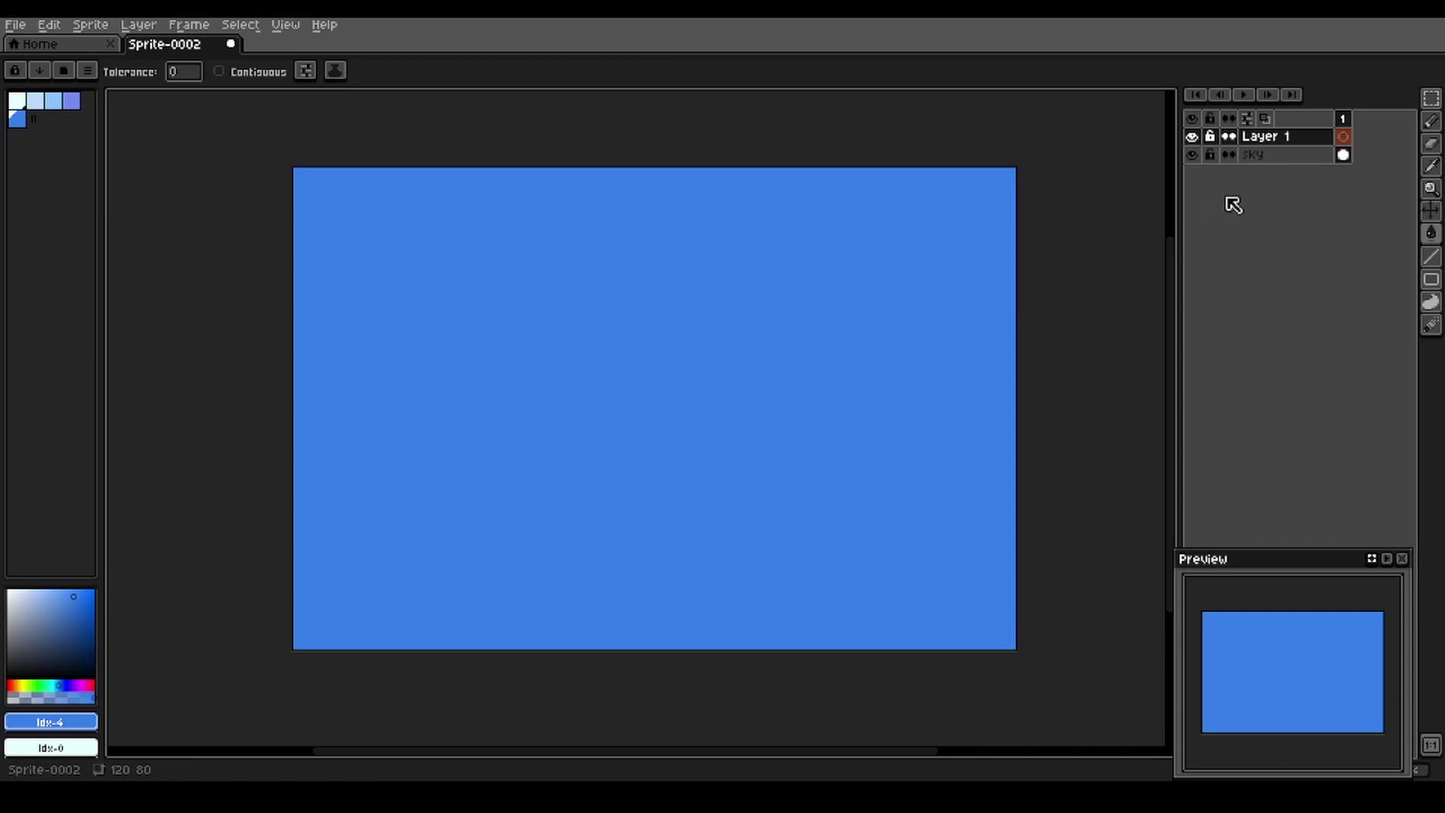
double_click(1277, 137)
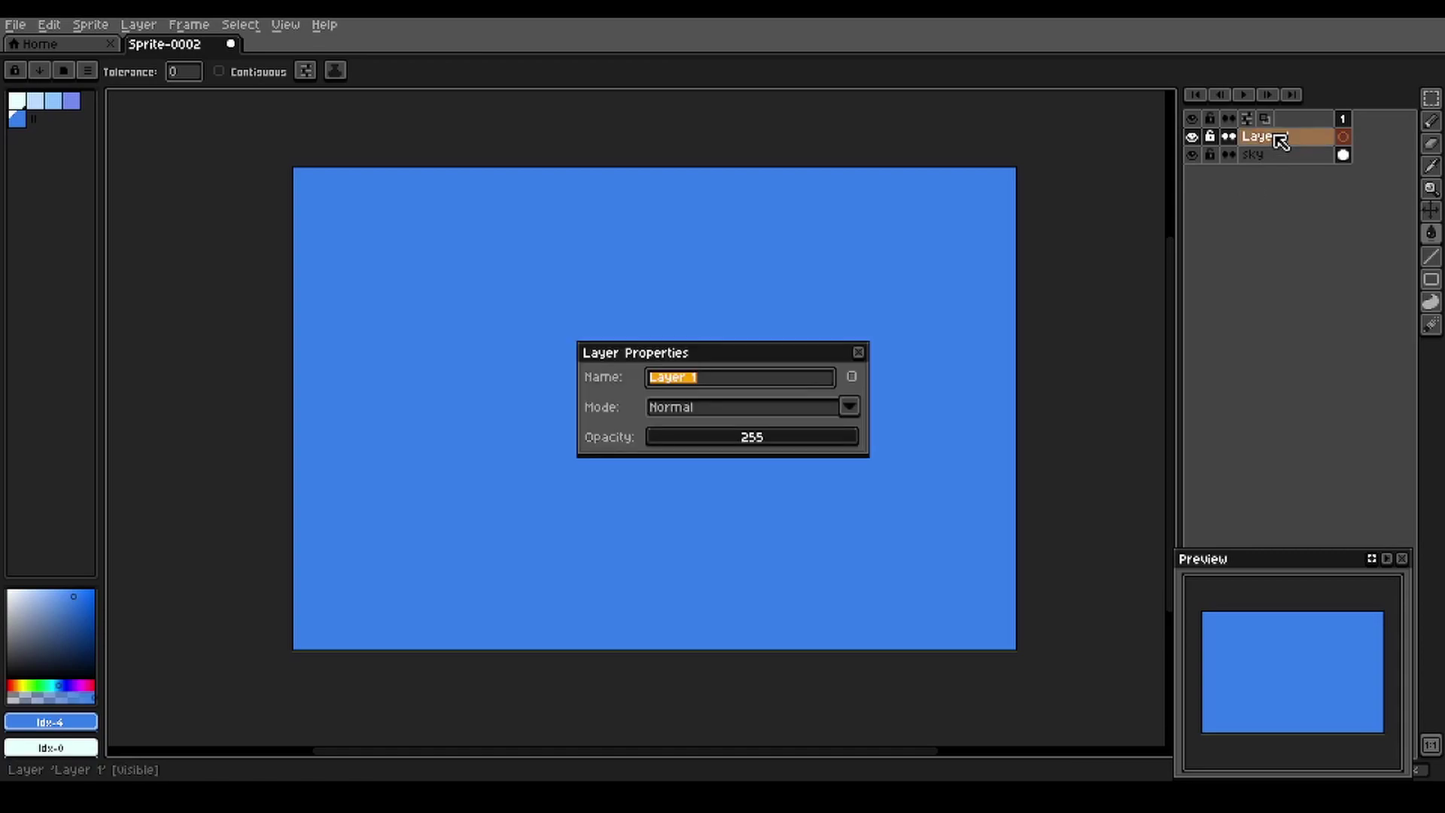
type("Clouds")
key("Return")
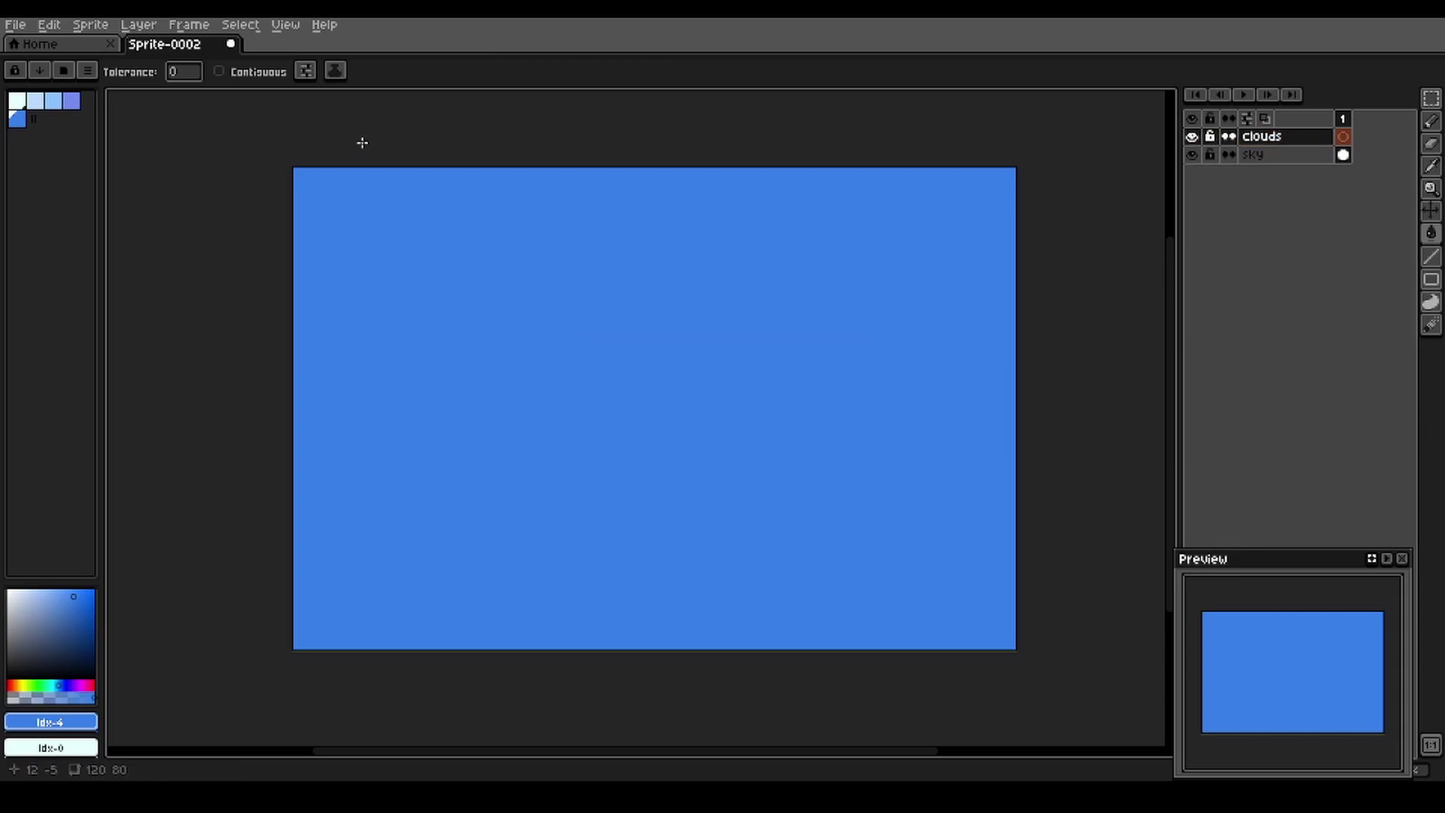
Draw a wavy light-blue line across the canvas with a 4px pencil
left_click(56, 104)
left_click(511, 338)
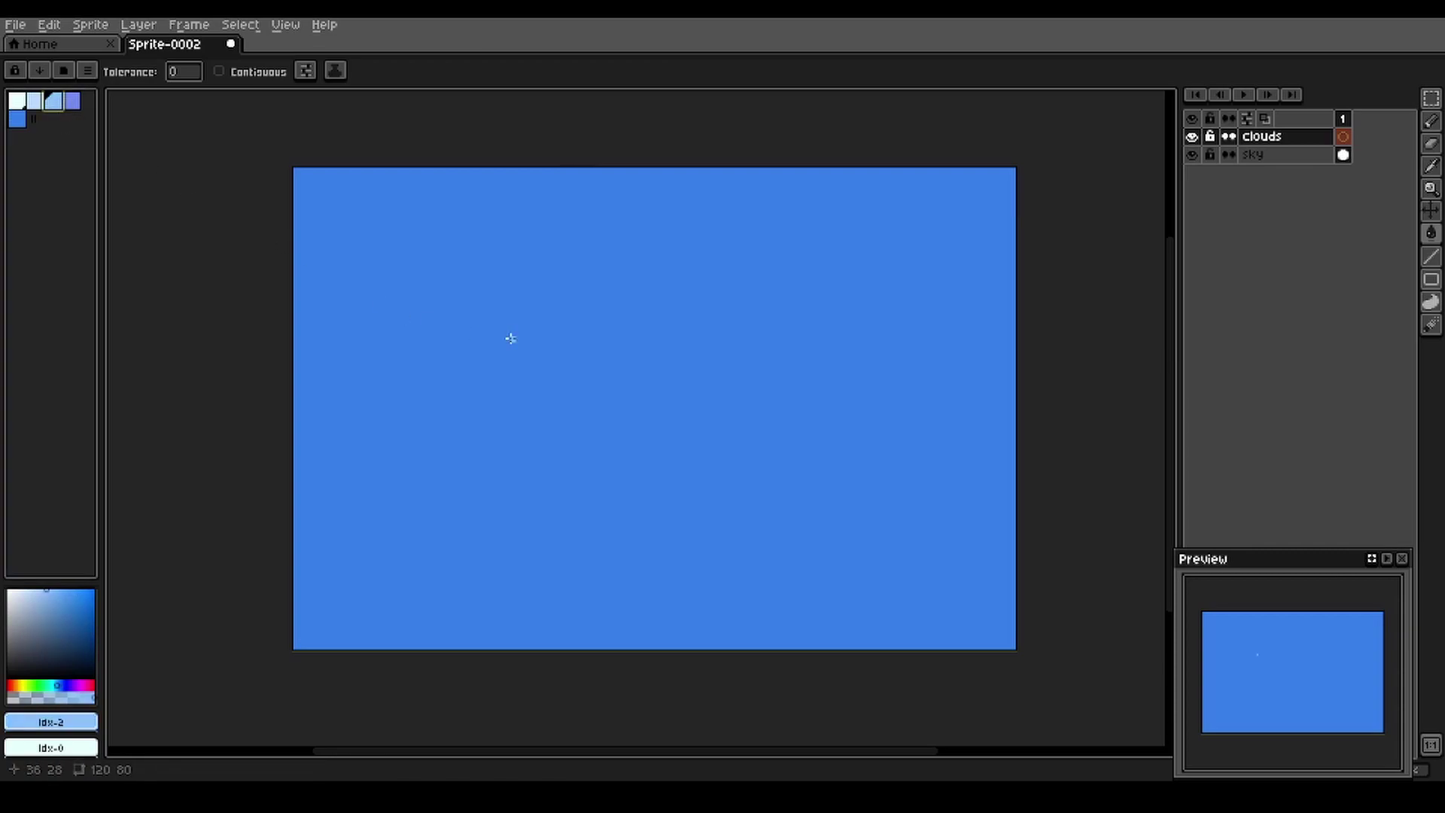
key("b")
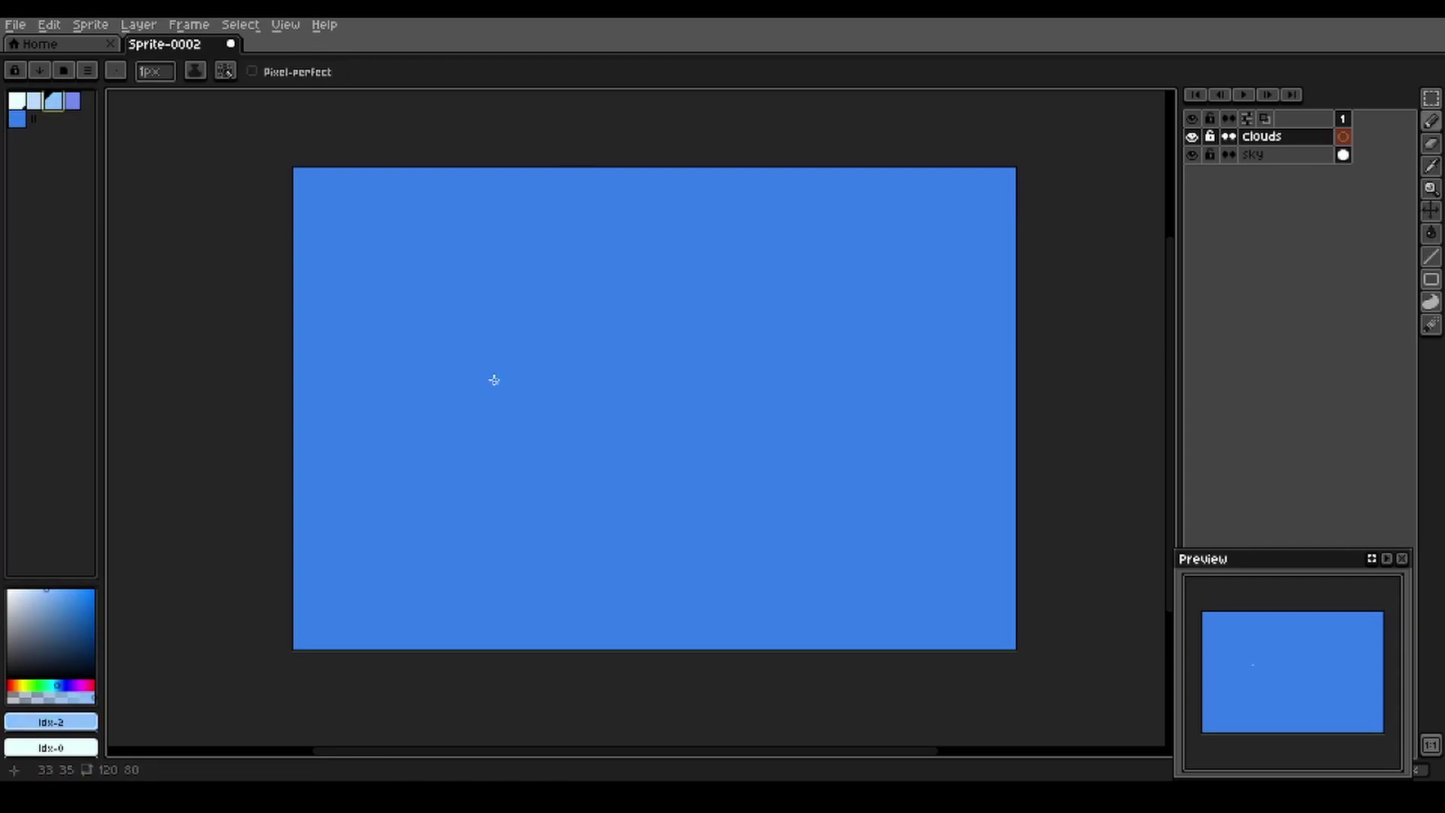
key("plus")
key("plus")
key("plus")
mouse_move(305, 439)
left_mouse_down()
mouse_move(369, 430)
mouse_move(433, 472)
mouse_move(427, 489)
mouse_move(468, 504)
mouse_move(493, 476)
mouse_move(502, 500)
mouse_move(590, 503)
mouse_move(613, 472)
mouse_move(676, 461)
mouse_move(699, 485)
mouse_move(758, 498)
mouse_move(818, 462)
mouse_move(844, 416)
mouse_move(821, 401)
mouse_move(862, 328)
mouse_move(913, 310)
mouse_move(941, 280)
mouse_move(1023, 263)
left_mouse_up()
left_click(840, 462)
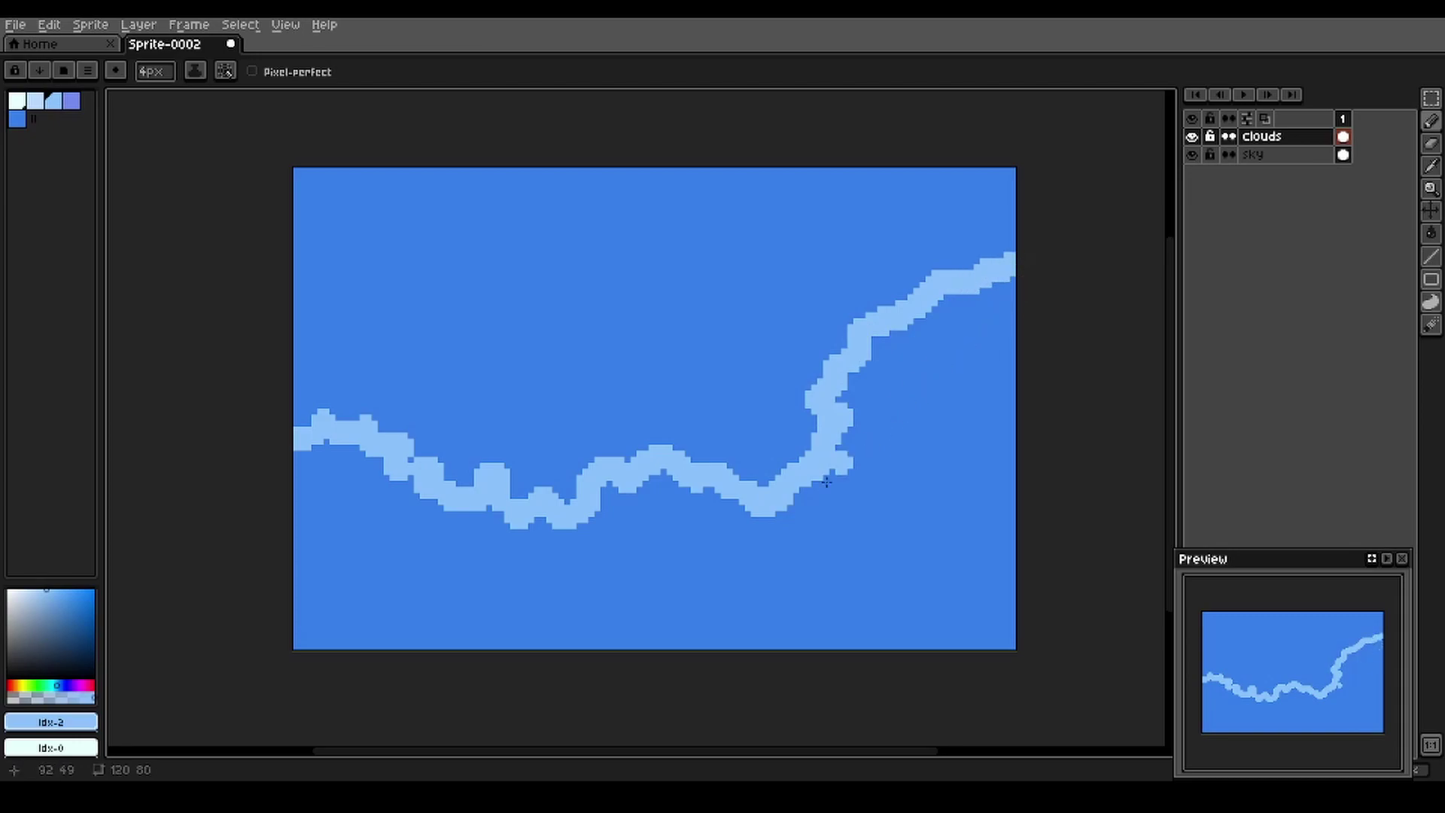
Enable Contiguous and bucket-fill the area below the wavy line with light blue
key("g")
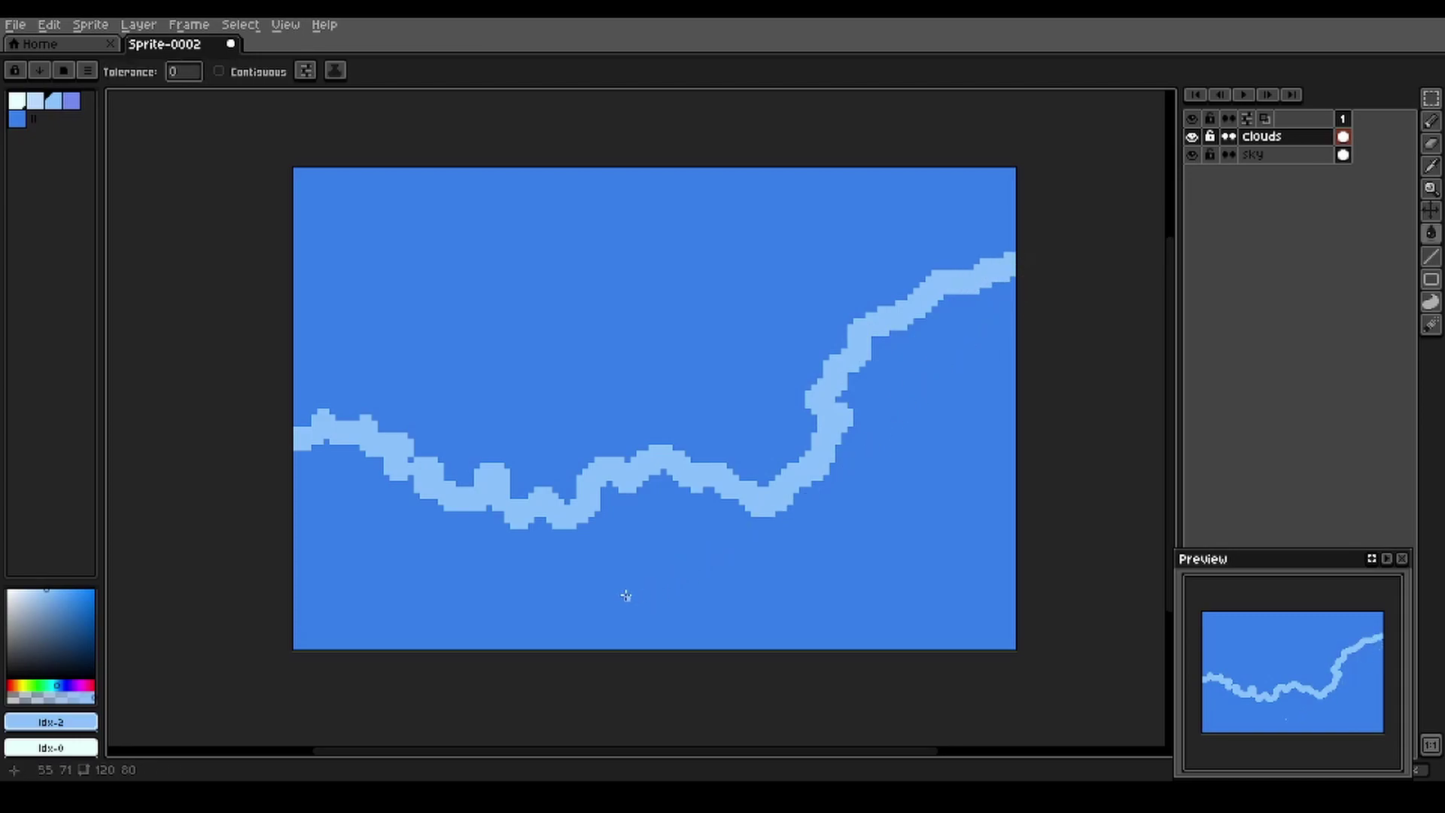
left_click(625, 595)
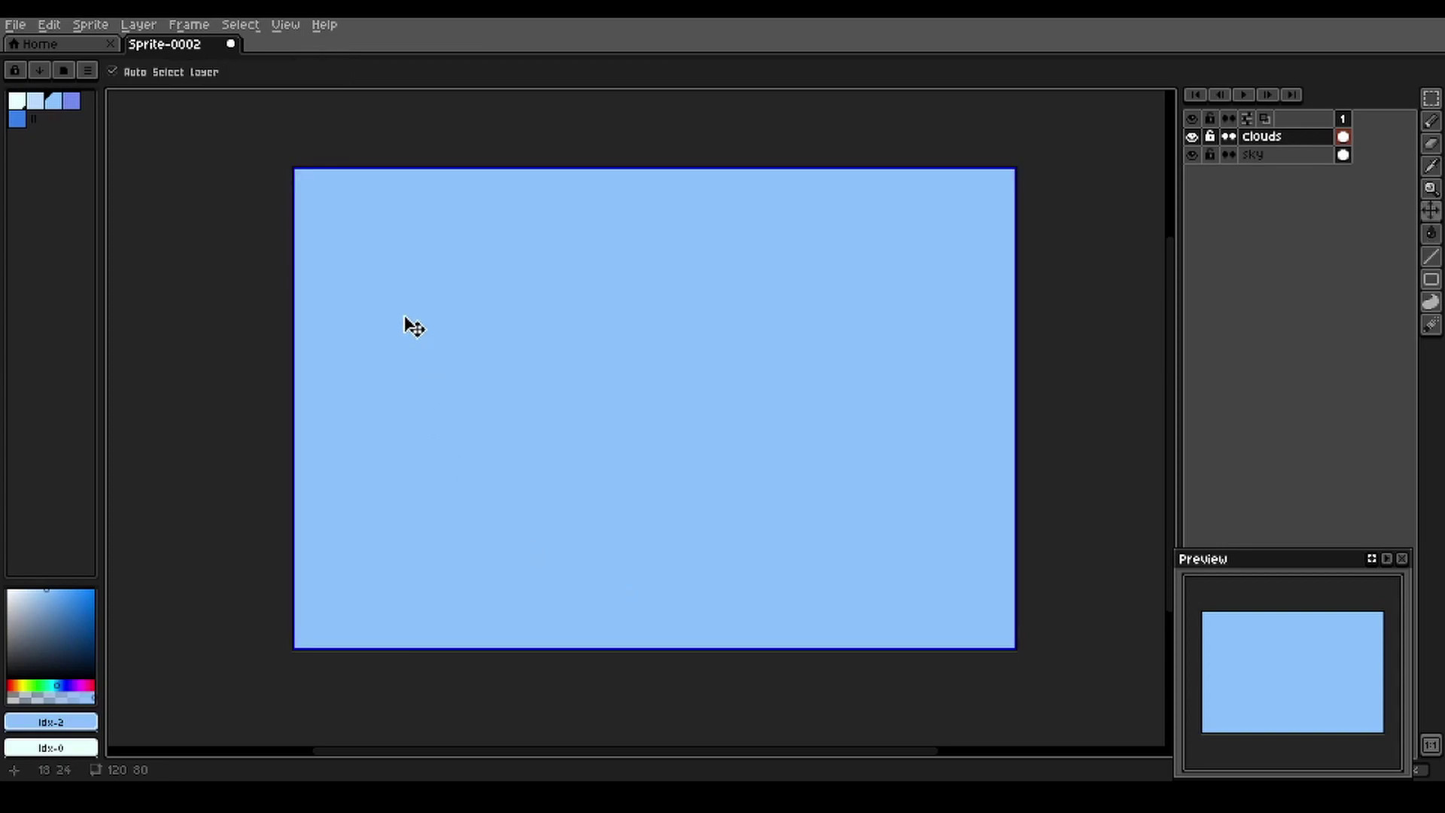
key("ctrl+z")
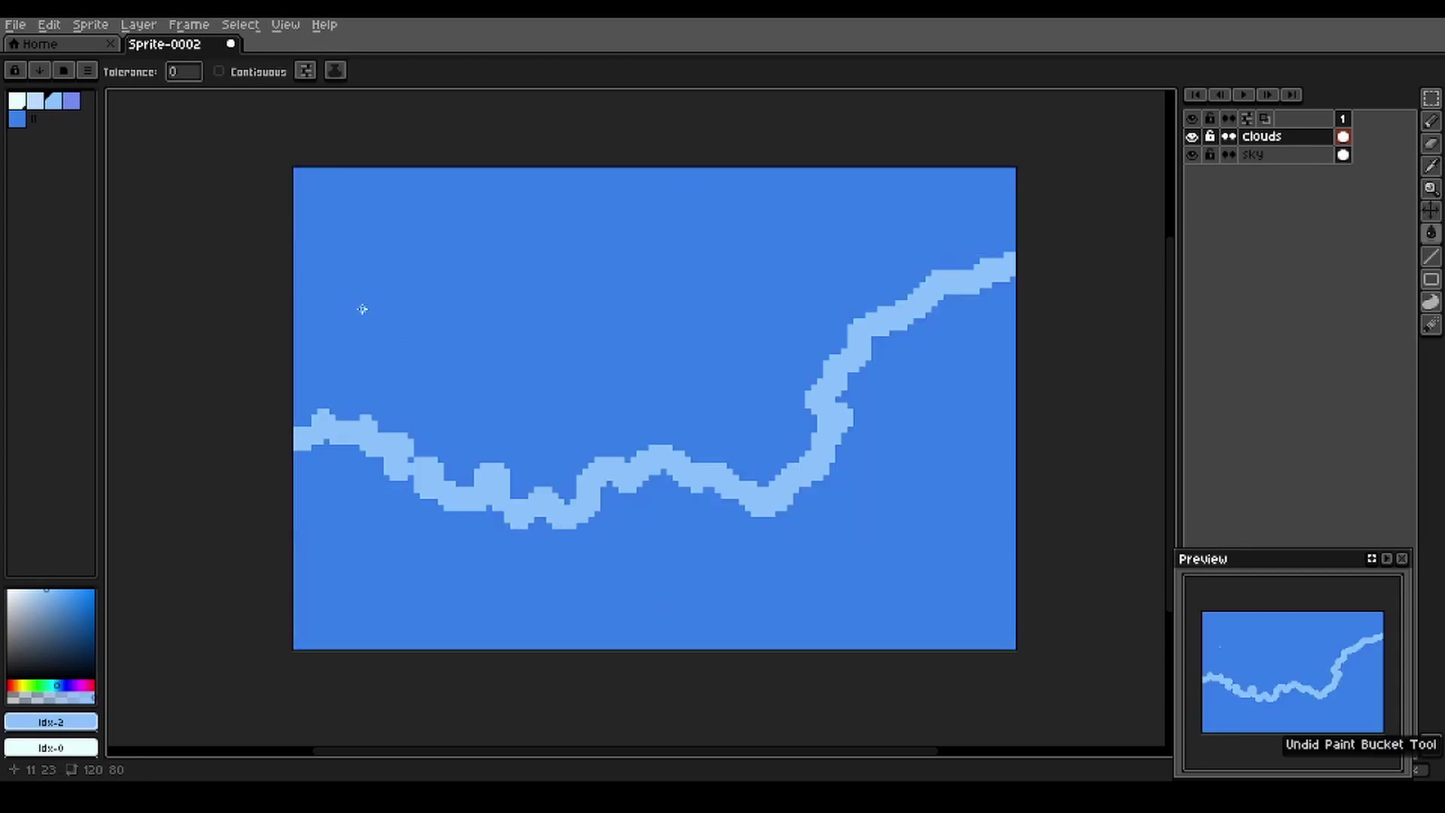
left_click(239, 80)
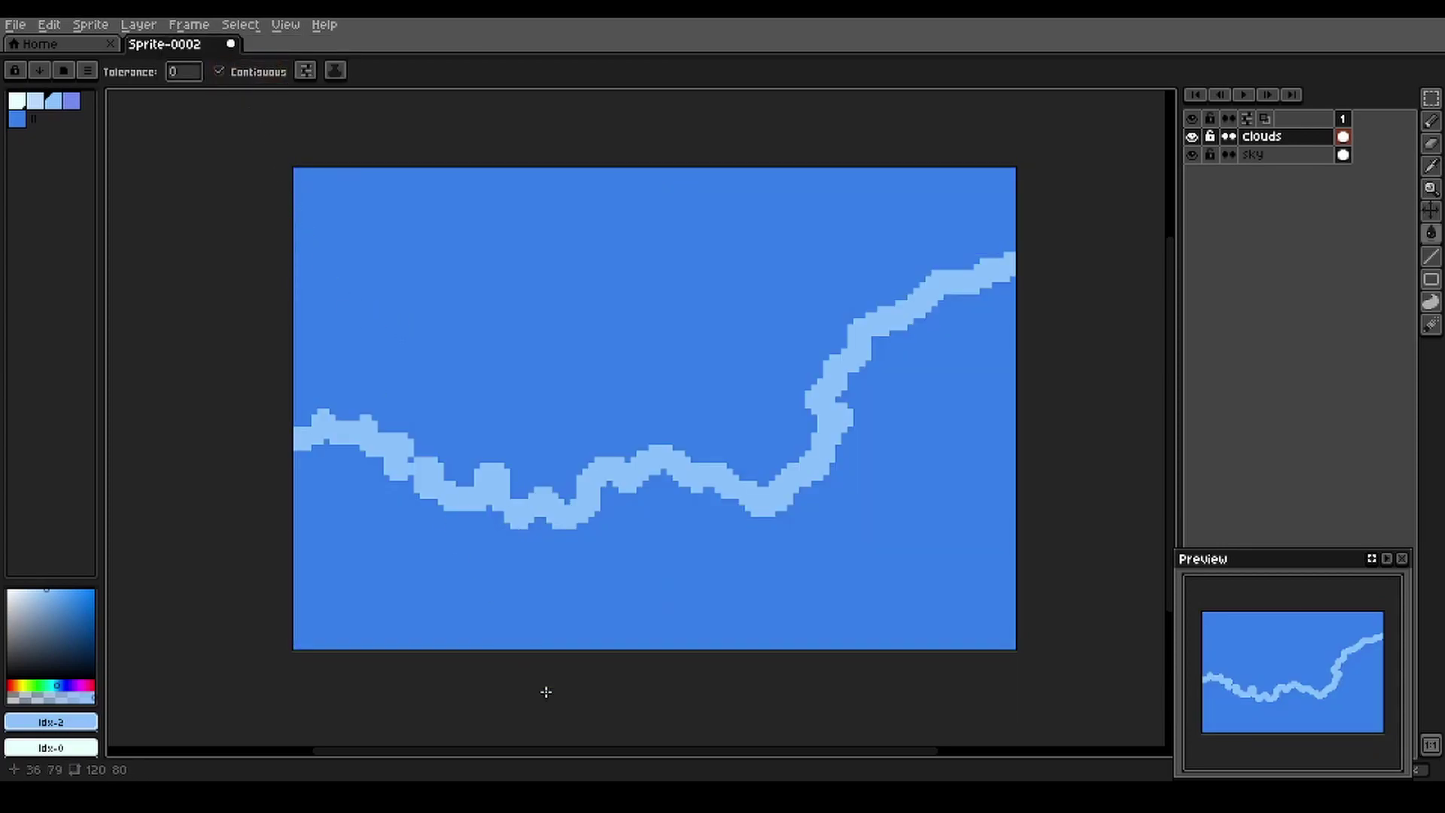
left_click(699, 569)
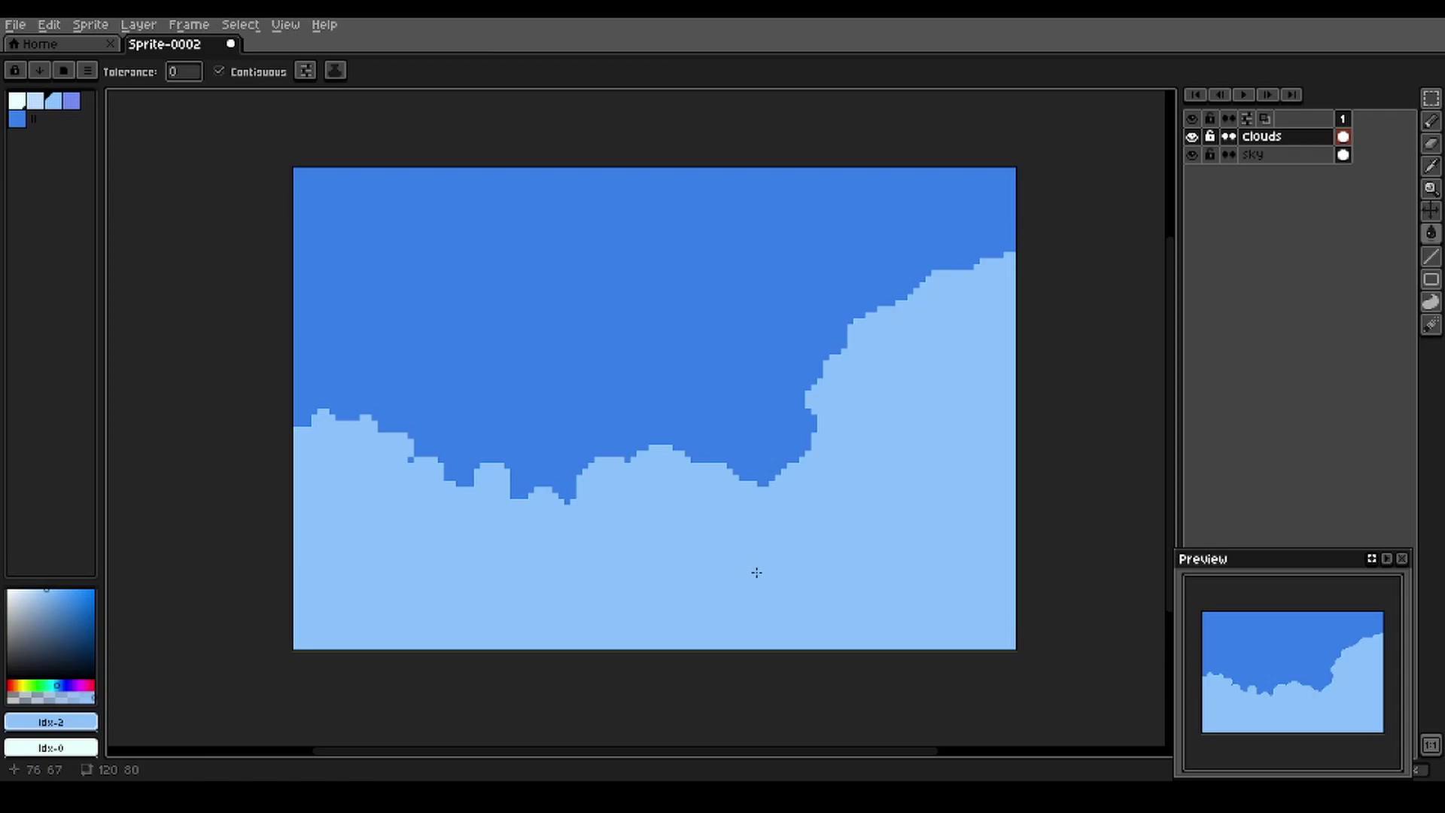
Select the light-blue cloud area and paint pale blue bands along its top edge
key("w")
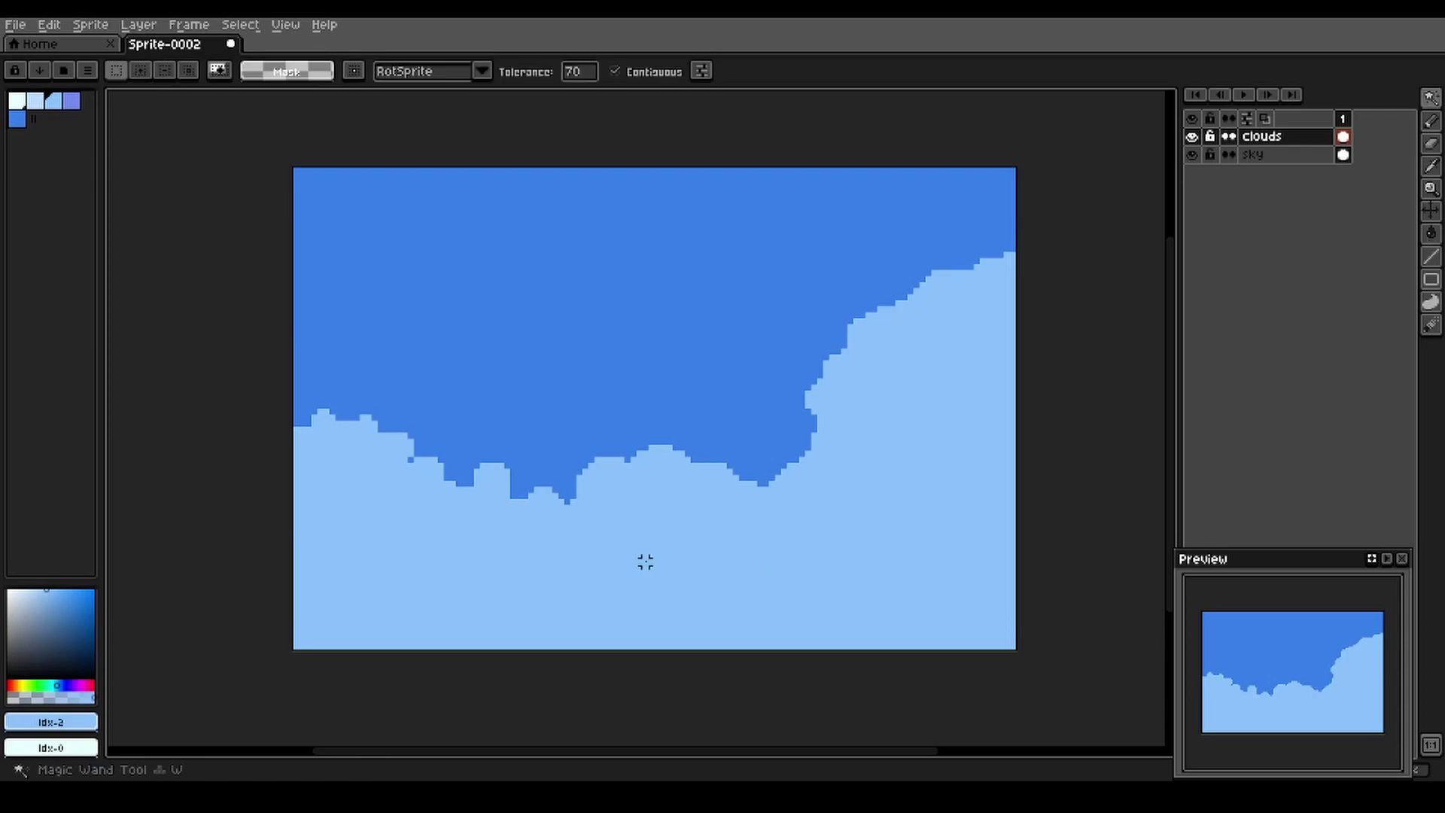
left_click(645, 562)
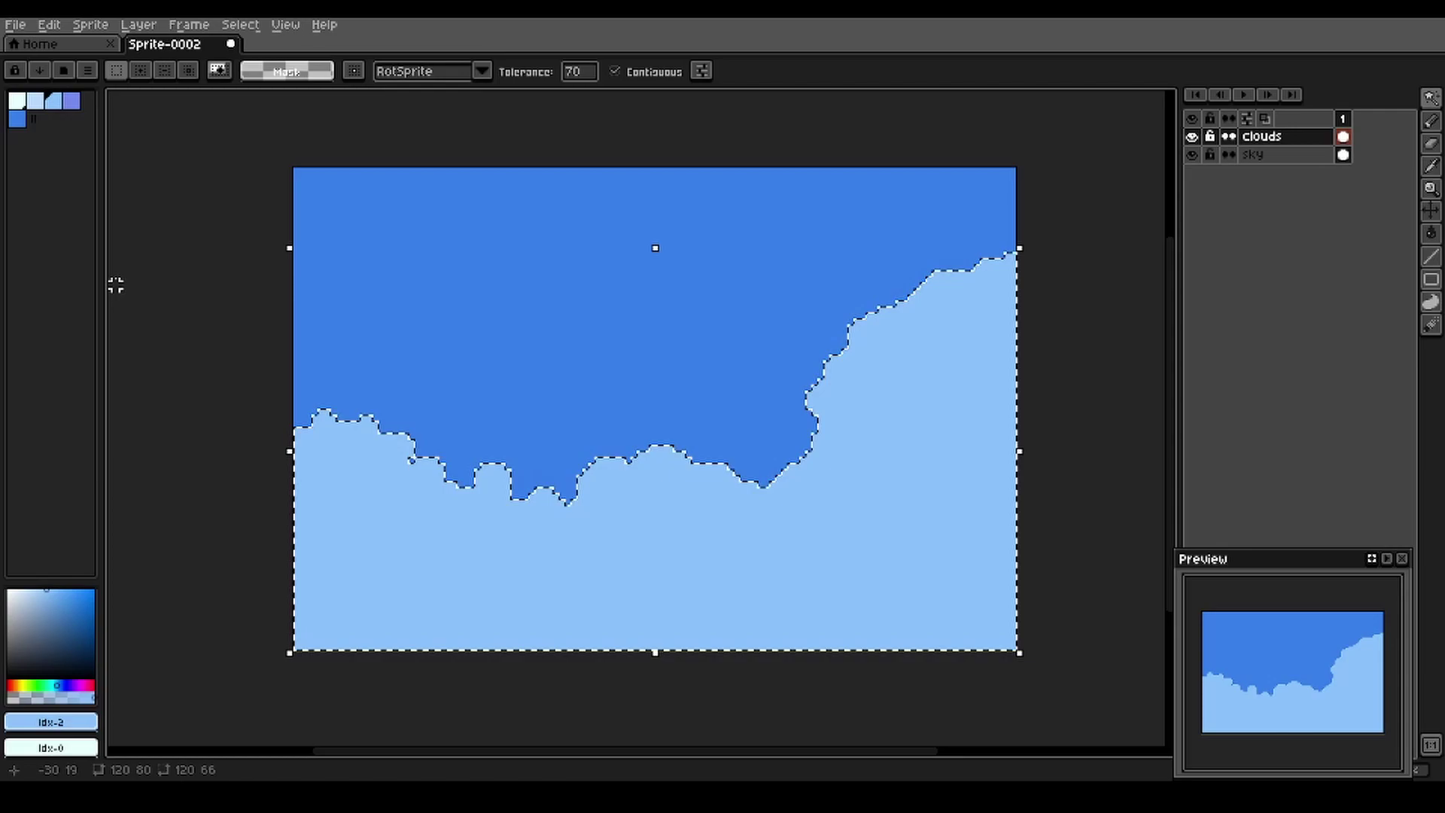
left_click(43, 108)
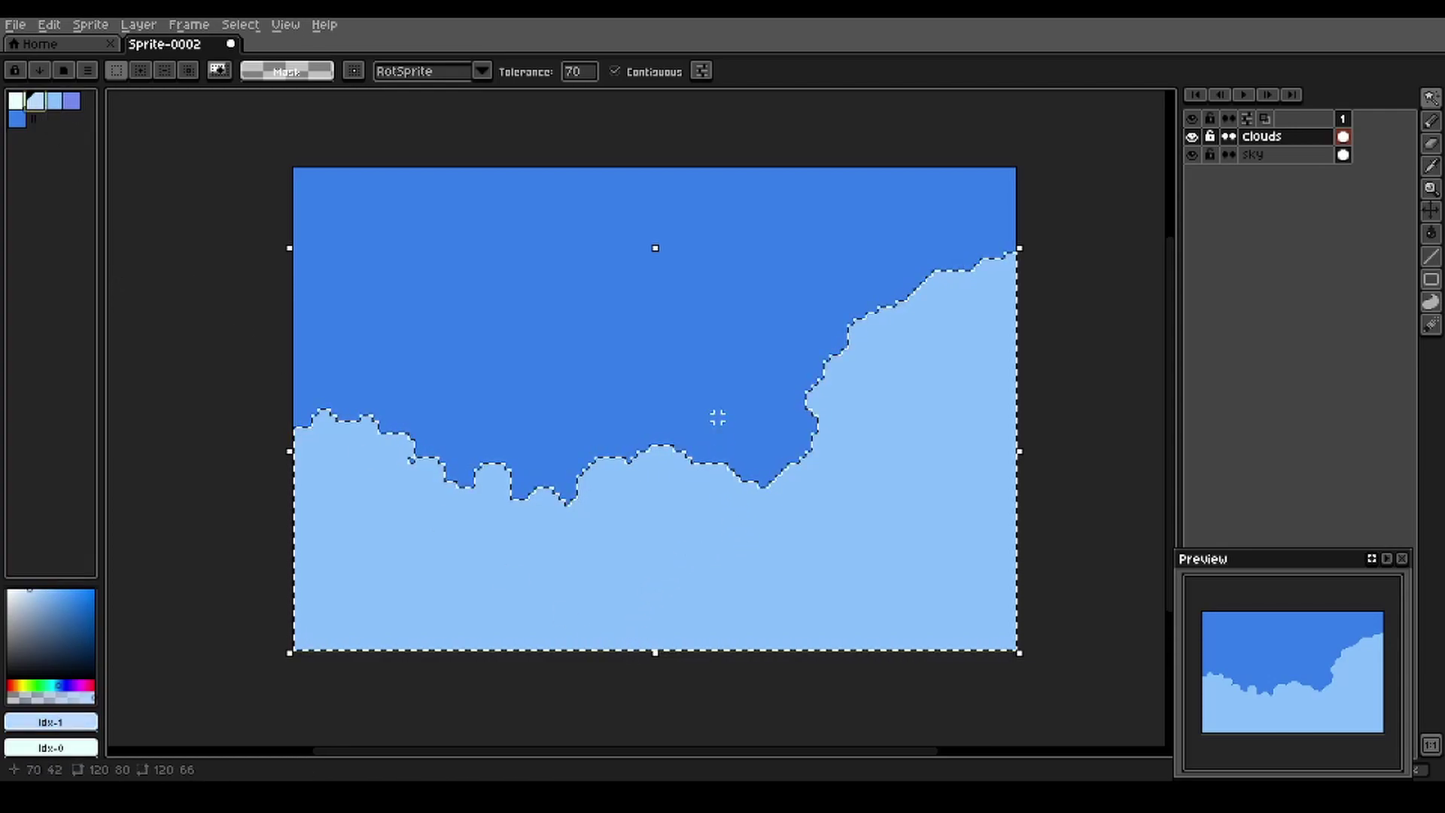
key("b")
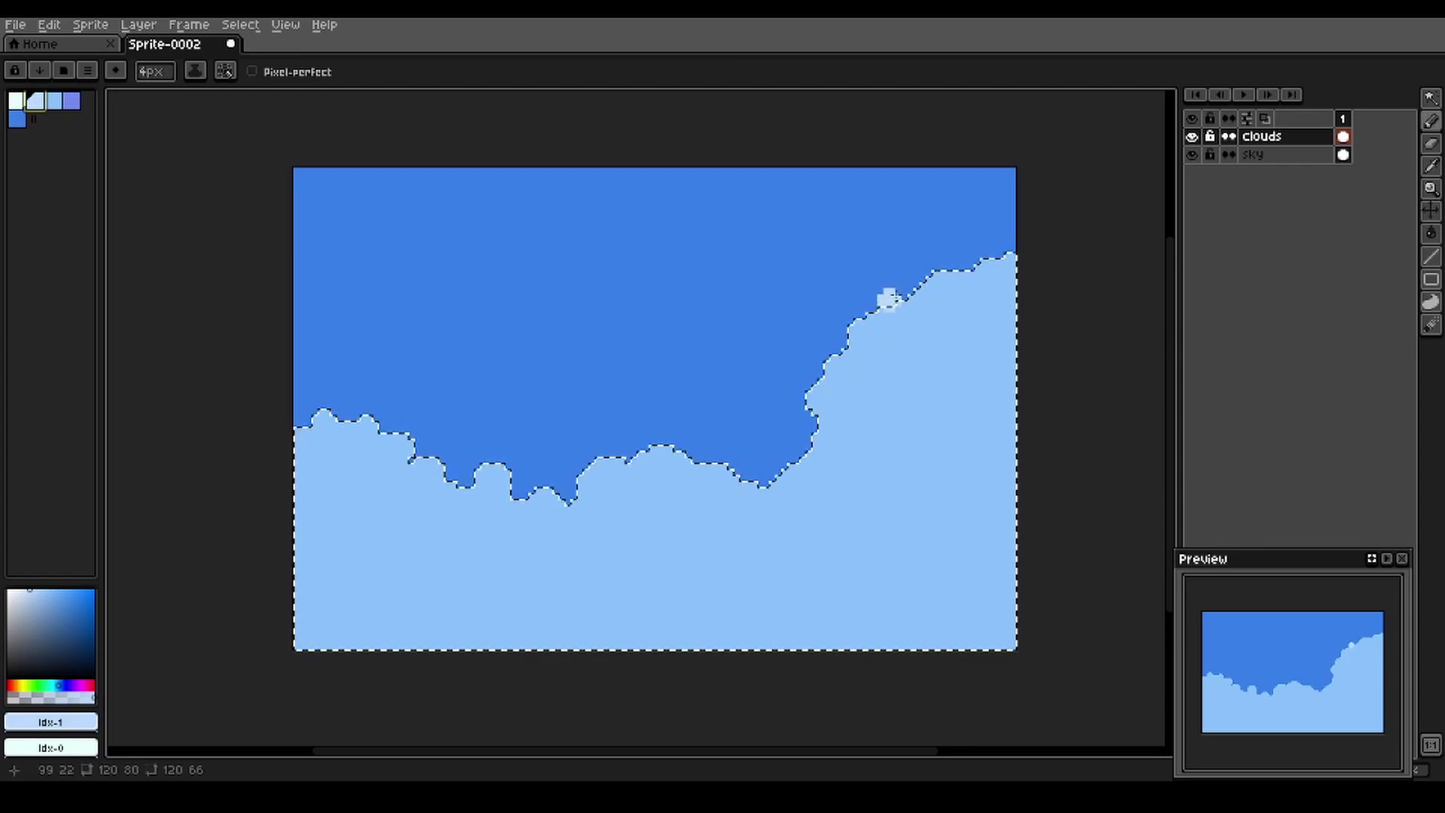
mouse_move(997, 256)
left_mouse_down()
mouse_move(936, 273)
mouse_move(846, 333)
mouse_move(992, 260)
mouse_move(866, 319)
mouse_move(821, 381)
mouse_move(847, 365)
mouse_move(809, 440)
mouse_move(767, 488)
mouse_move(794, 485)
mouse_move(820, 433)
left_mouse_up()
mouse_move(950, 317)
left_mouse_down()
mouse_move(914, 316)
mouse_move(871, 344)
mouse_move(846, 402)
left_mouse_up()
left_click_drag(745, 492, 701, 468)
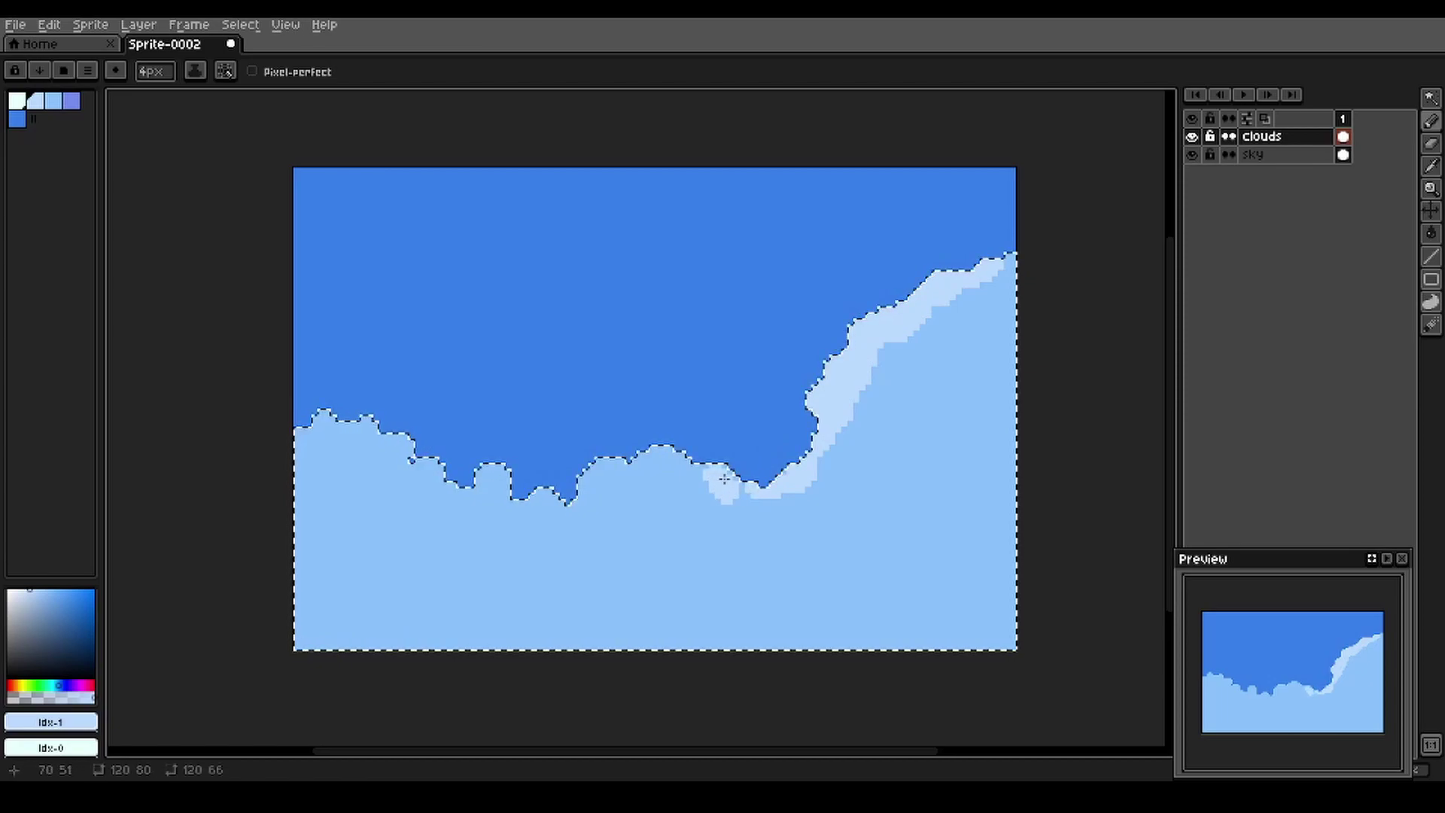
mouse_move(566, 501)
left_mouse_down()
mouse_move(654, 457)
mouse_move(563, 500)
mouse_move(503, 467)
mouse_move(451, 491)
mouse_move(468, 480)
mouse_move(406, 471)
mouse_move(414, 459)
mouse_move(398, 462)
mouse_move(390, 434)
mouse_move(345, 411)
left_mouse_up()
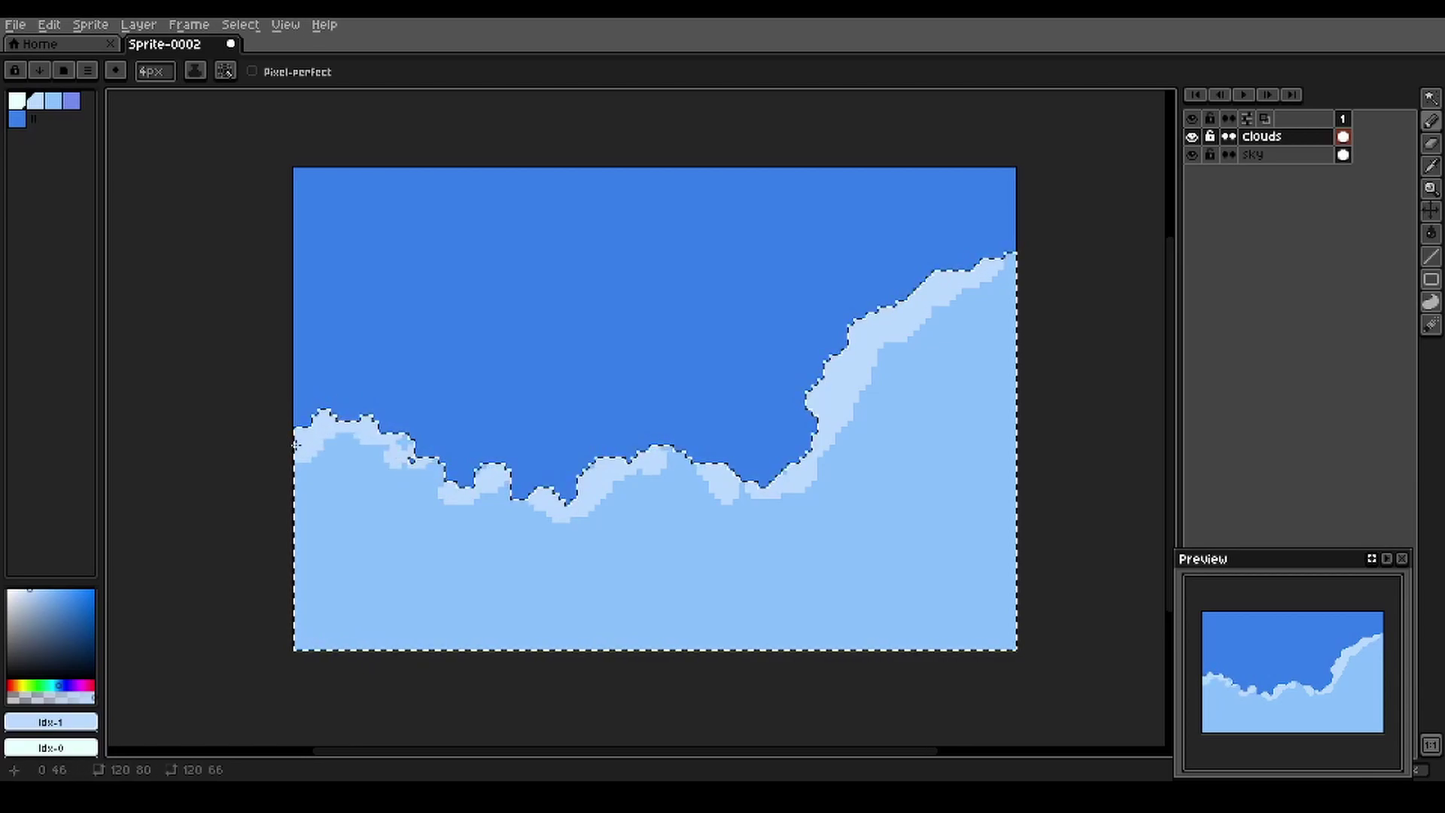
Paint pale hooked lumps and streaks inside the right and middle clouds
mouse_move(899, 329)
left_mouse_down()
mouse_move(938, 327)
mouse_move(956, 352)
mouse_move(930, 352)
left_mouse_up()
mouse_move(844, 445)
left_mouse_down()
mouse_move(912, 435)
mouse_move(906, 452)
mouse_move(860, 460)
left_mouse_up()
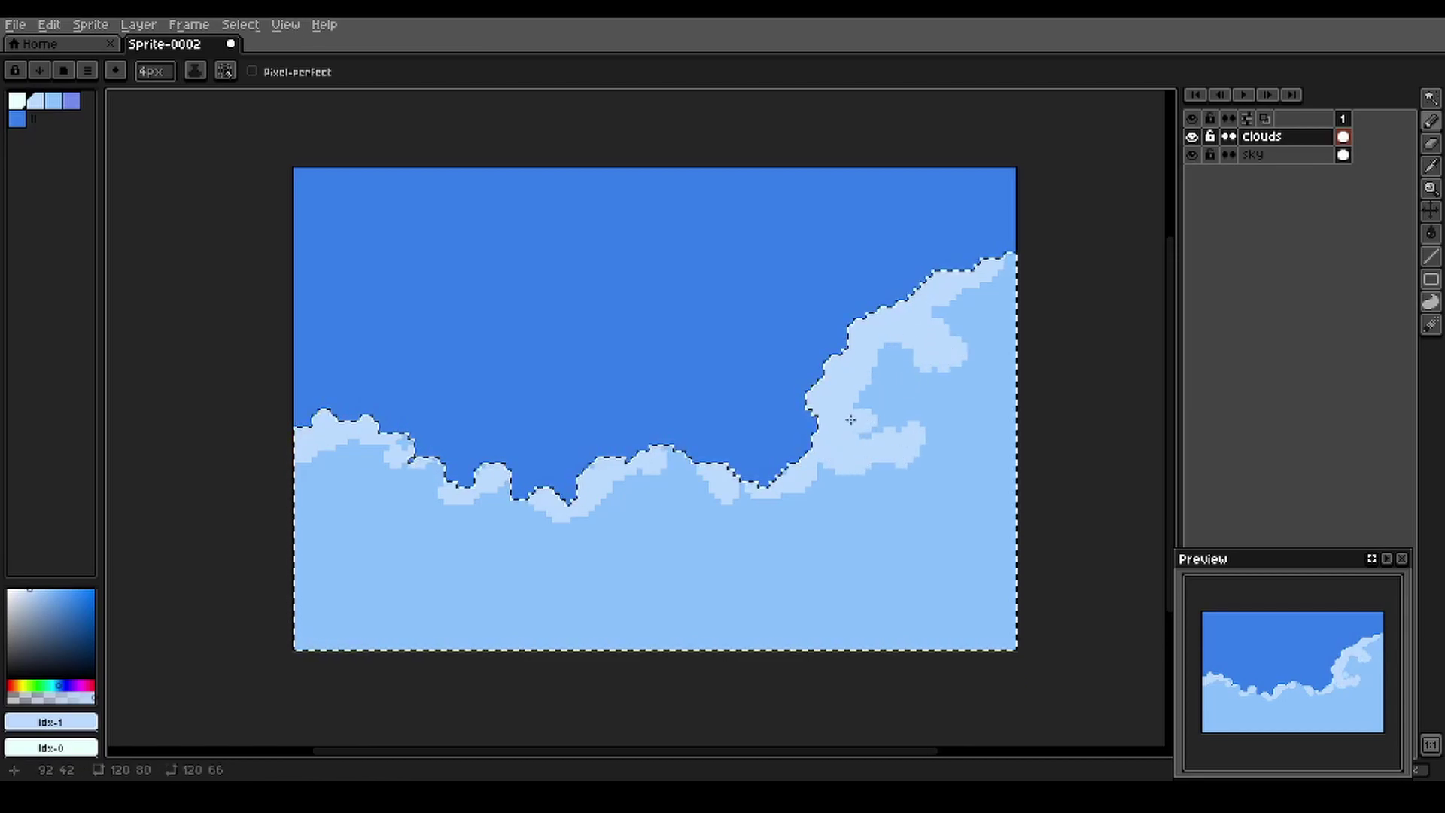
left_click_drag(871, 398, 879, 441)
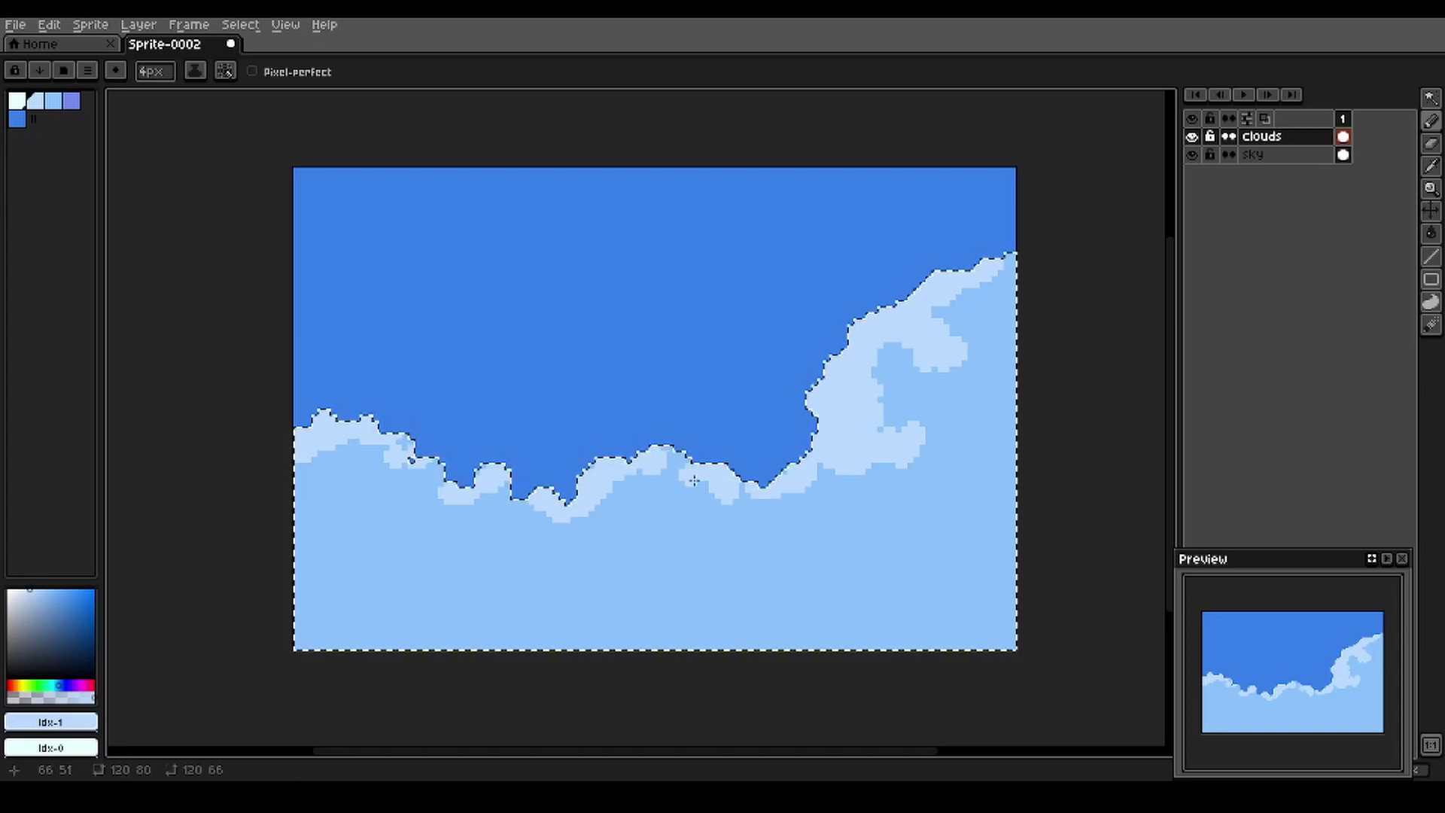
mouse_move(694, 480)
left_mouse_down()
mouse_move(827, 532)
mouse_move(719, 473)
left_mouse_up()
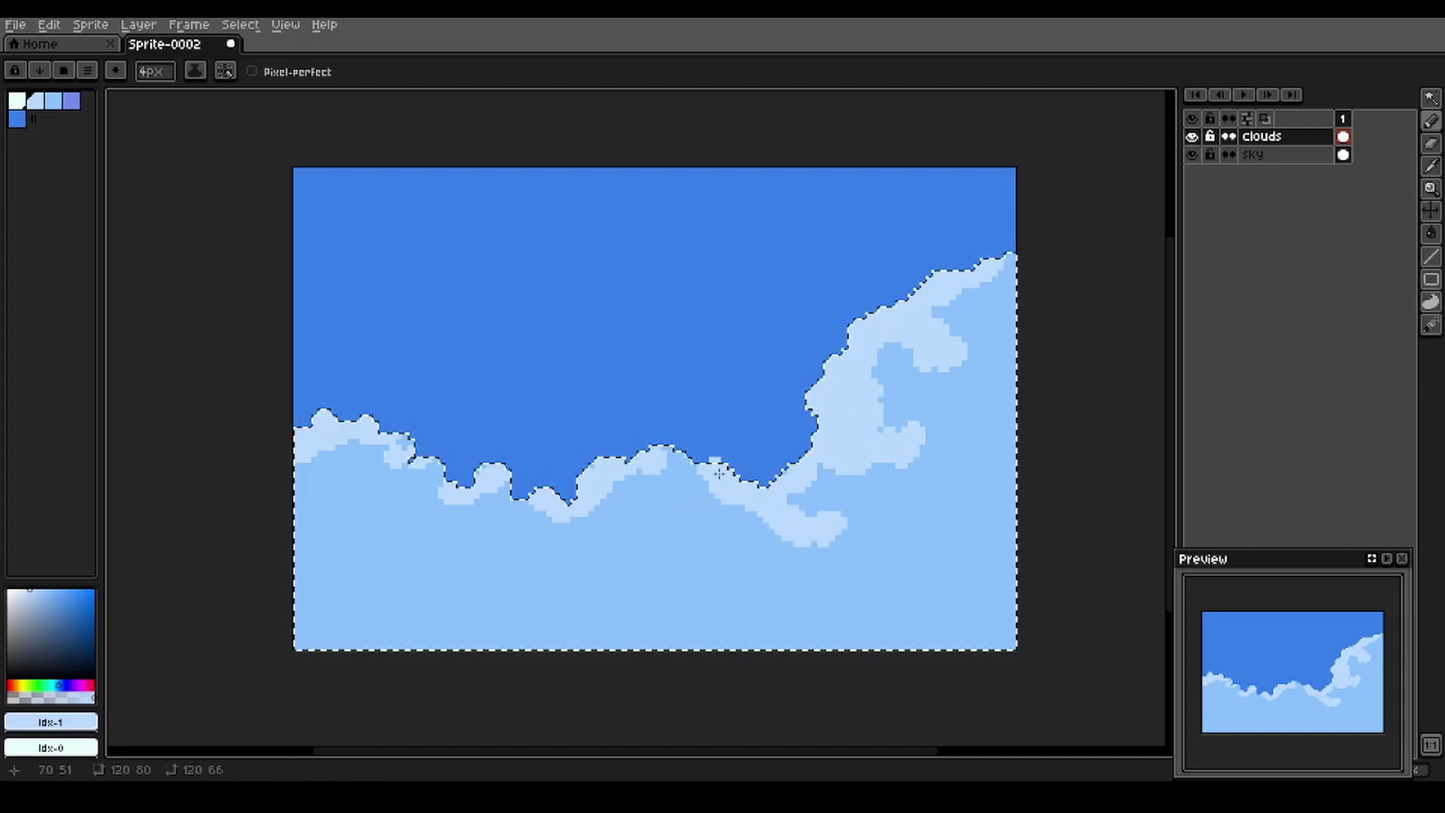
mouse_move(500, 485)
left_mouse_down()
mouse_move(591, 542)
mouse_move(550, 515)
mouse_move(536, 527)
mouse_move(506, 496)
mouse_move(529, 523)
left_mouse_up()
left_click_drag(533, 523, 569, 530)
mouse_move(640, 468)
left_mouse_down()
mouse_move(688, 464)
mouse_move(709, 488)
mouse_move(673, 456)
mouse_move(710, 508)
mouse_move(677, 530)
left_mouse_up()
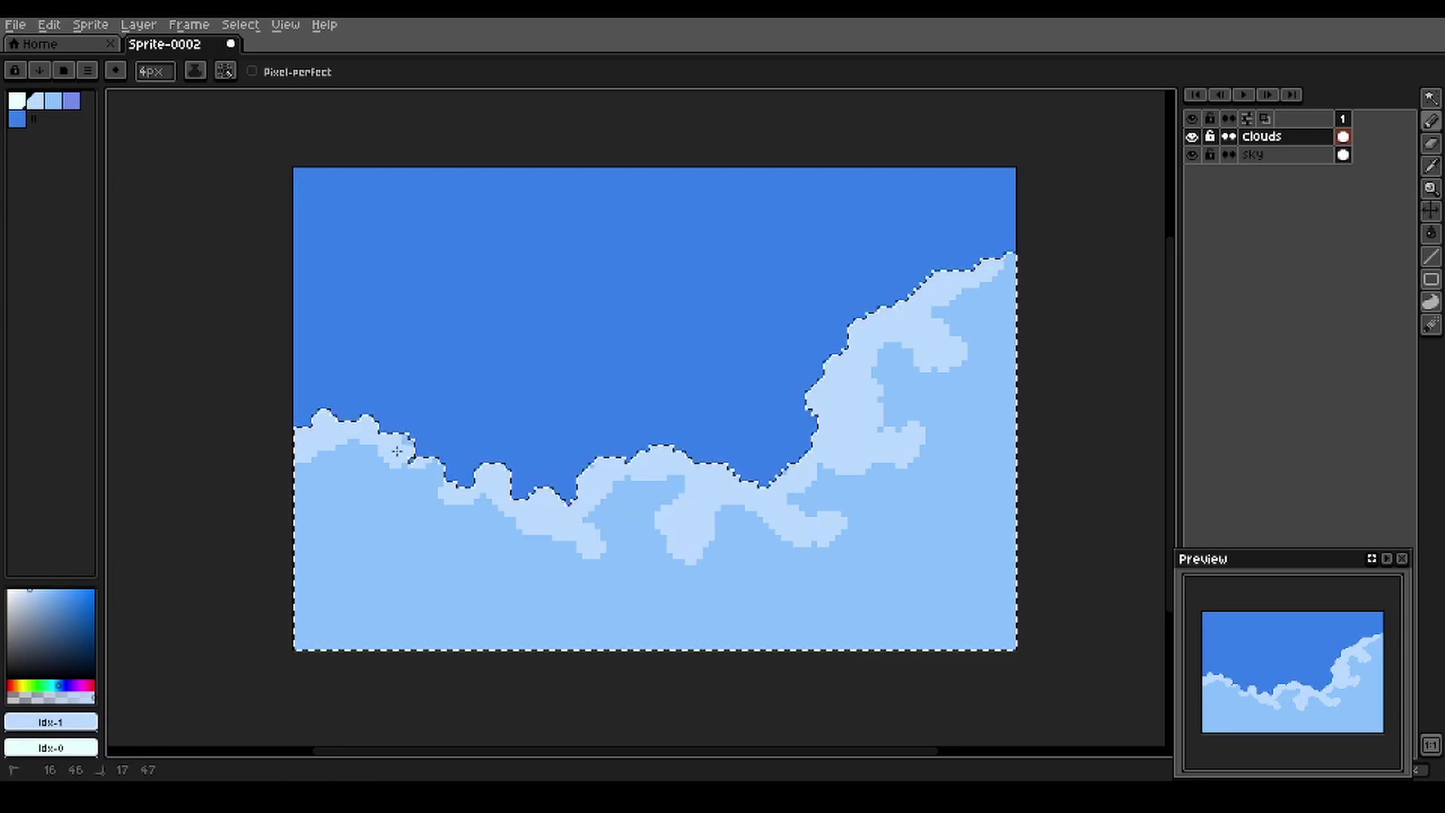
Add pale blue shapes and blobs along the left and lower-left clouds
left_click_drag(442, 496, 383, 436)
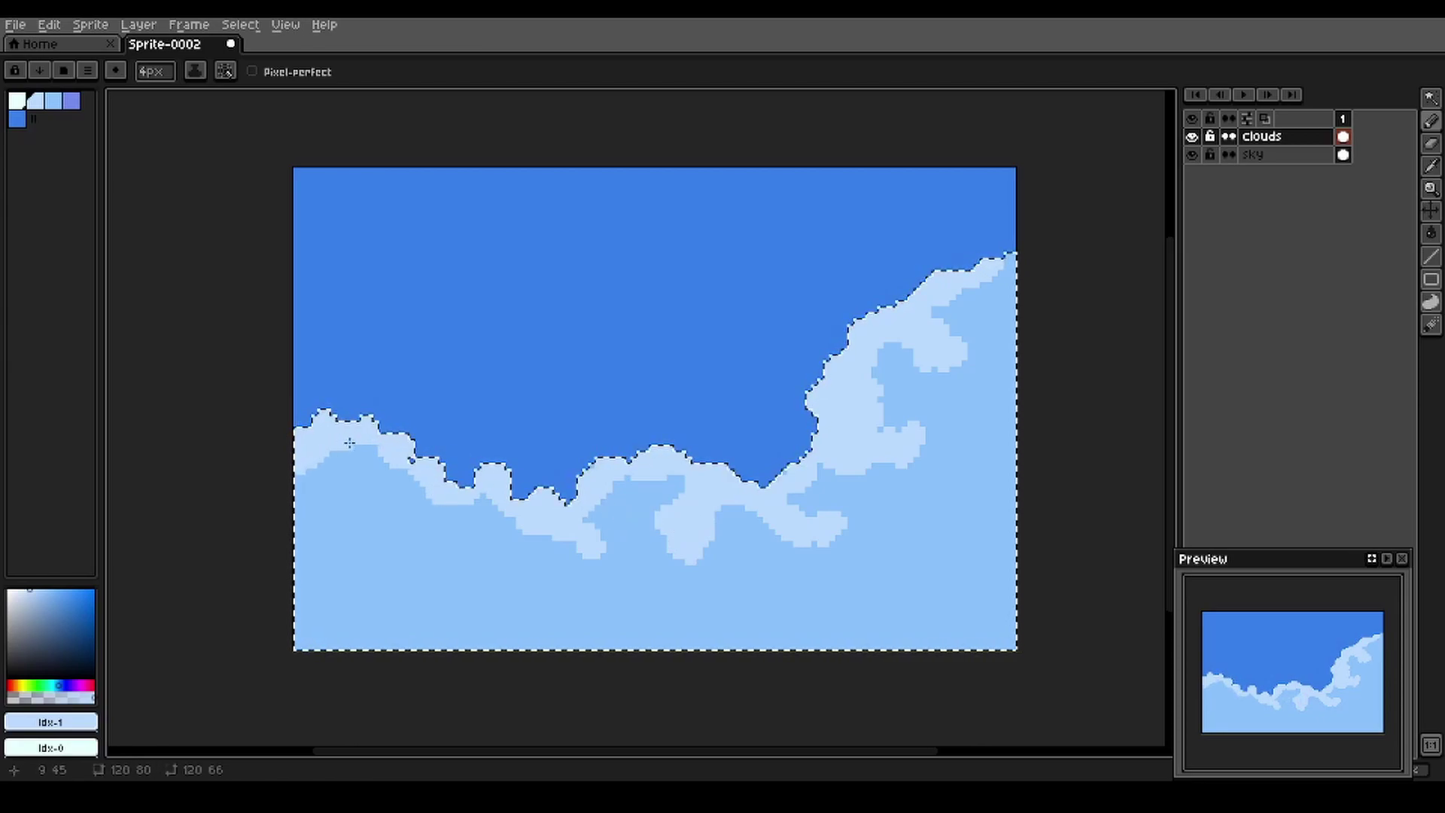
left_click(413, 476)
mouse_move(447, 511)
left_mouse_down()
mouse_move(396, 487)
mouse_move(374, 513)
left_mouse_up()
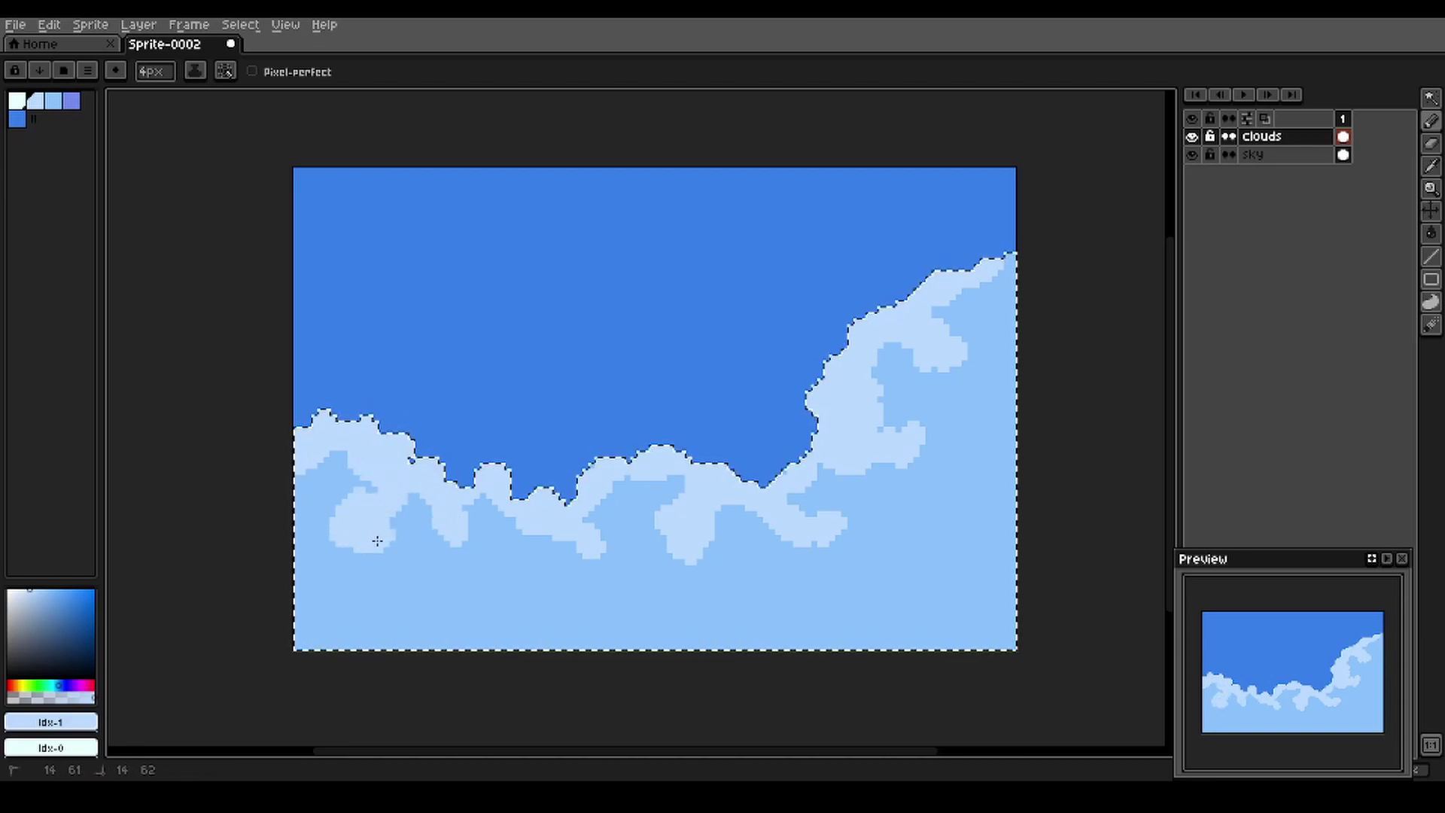
left_click(480, 584)
mouse_move(551, 549)
left_mouse_down()
mouse_move(566, 555)
mouse_move(551, 557)
left_mouse_up()
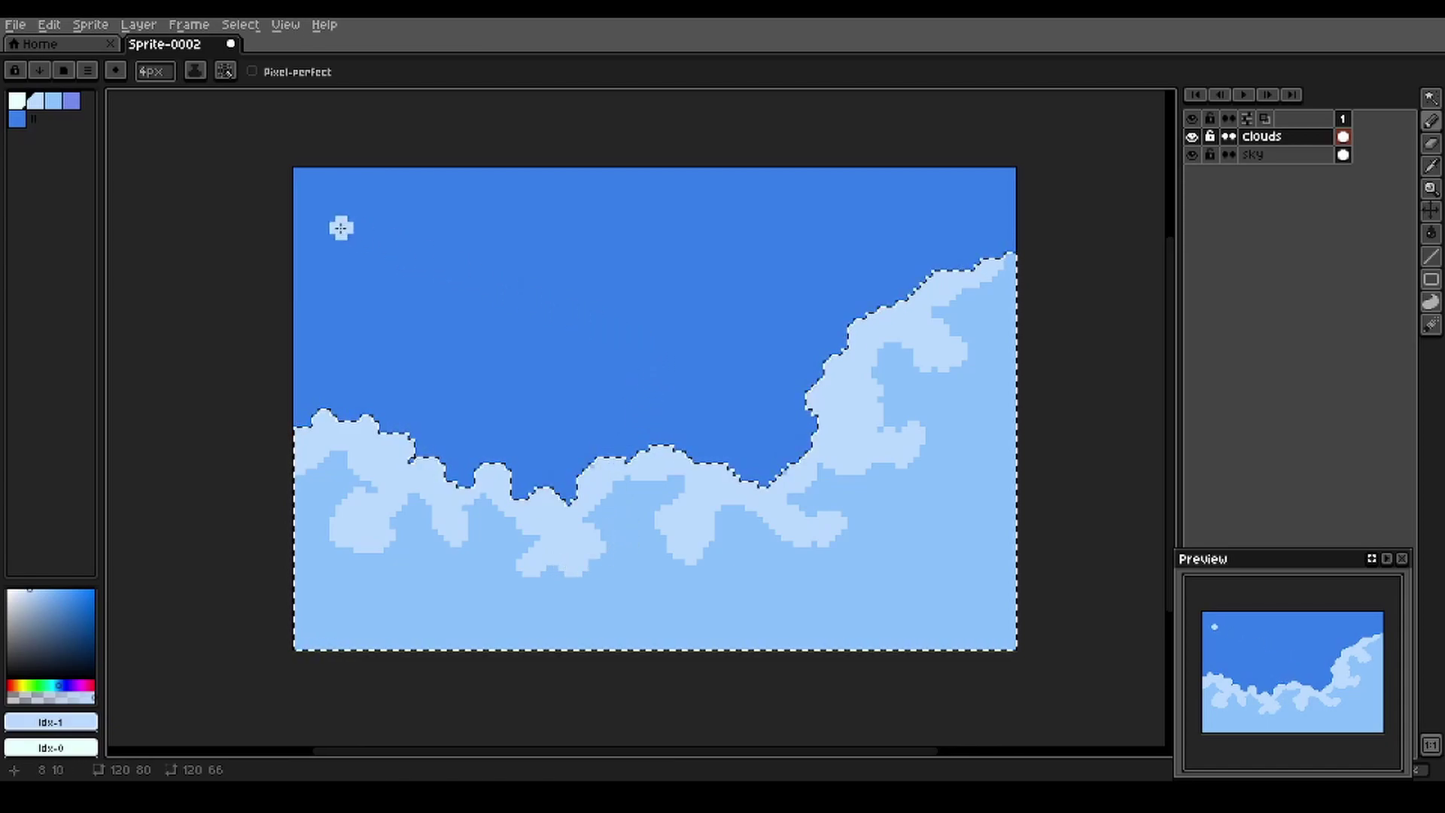
Paint near-white highlights along the top and right edges of the right cloud
left_click(17, 100)
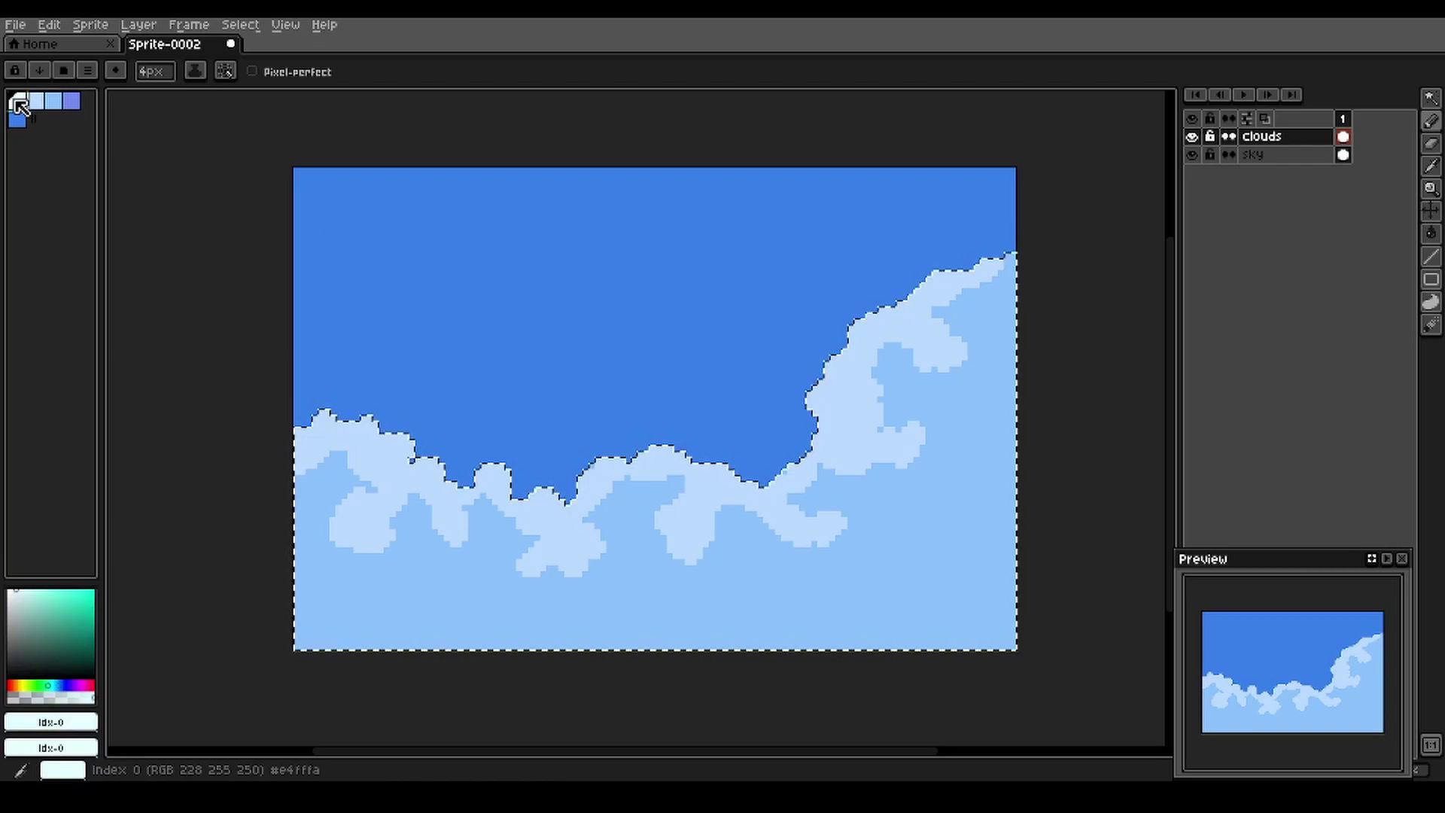
left_click(891, 297)
scroll(896, 300, "up", 1)
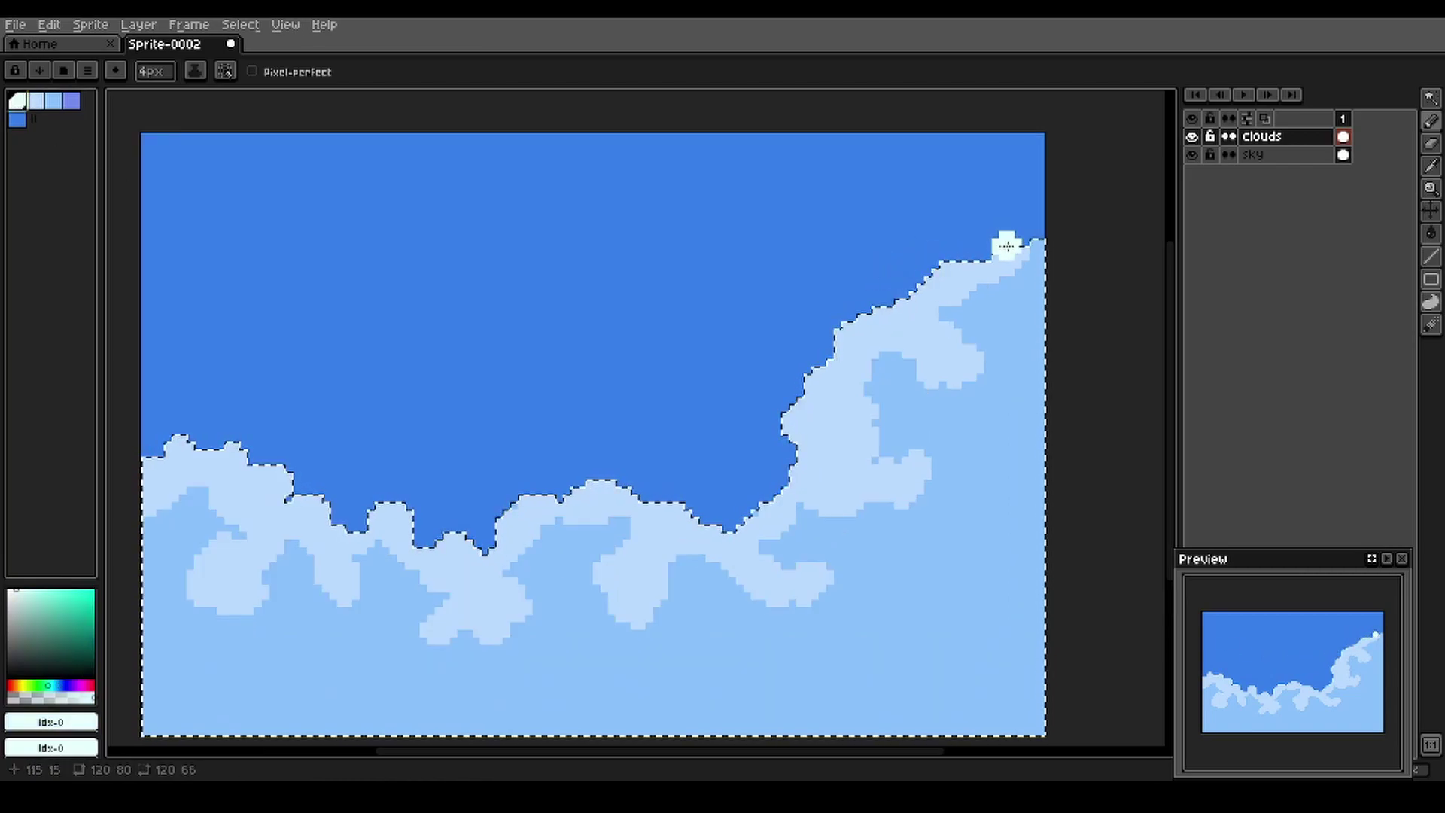
left_click_drag(1007, 246, 988, 253)
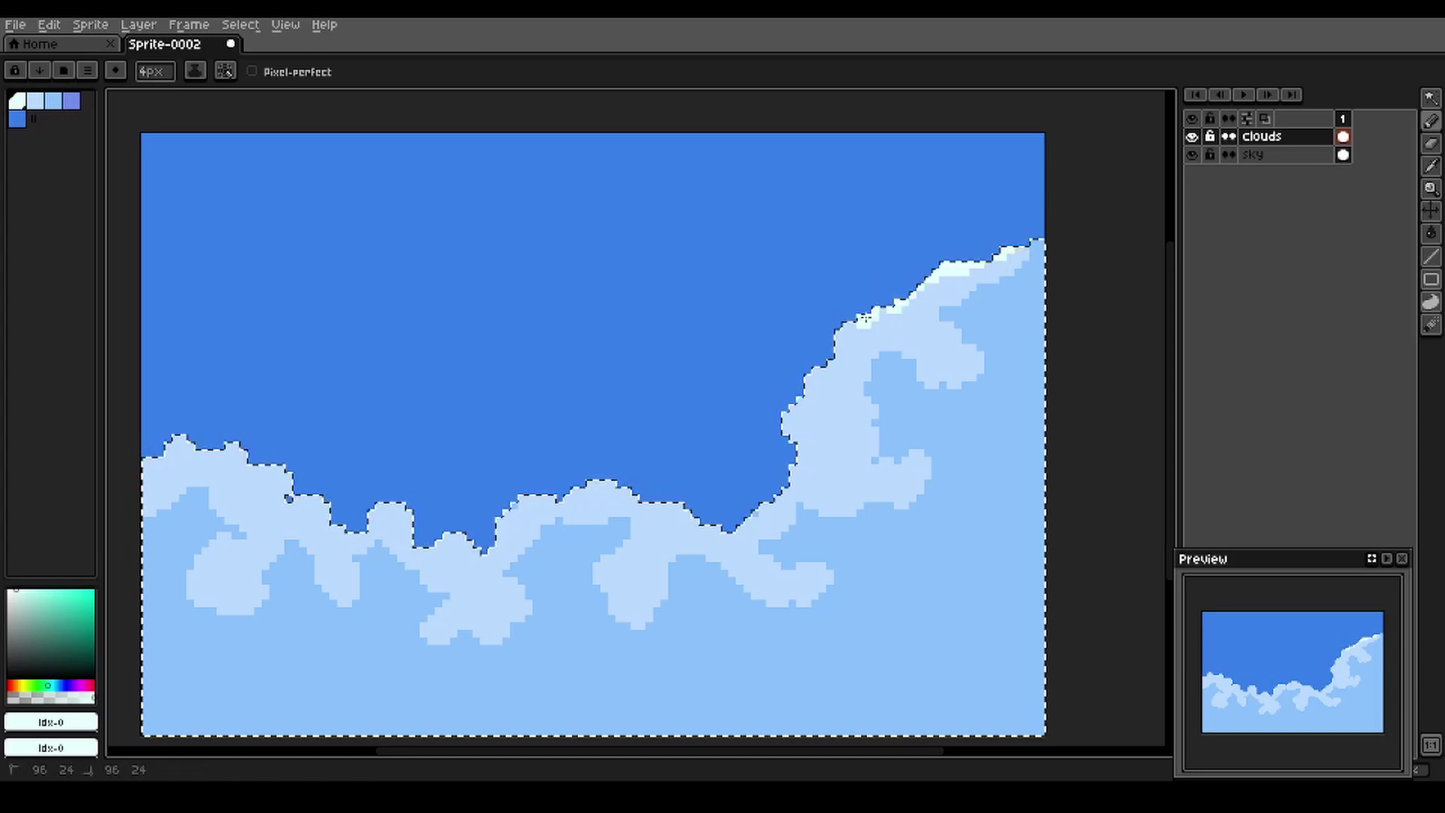
left_click_drag(811, 365, 788, 399)
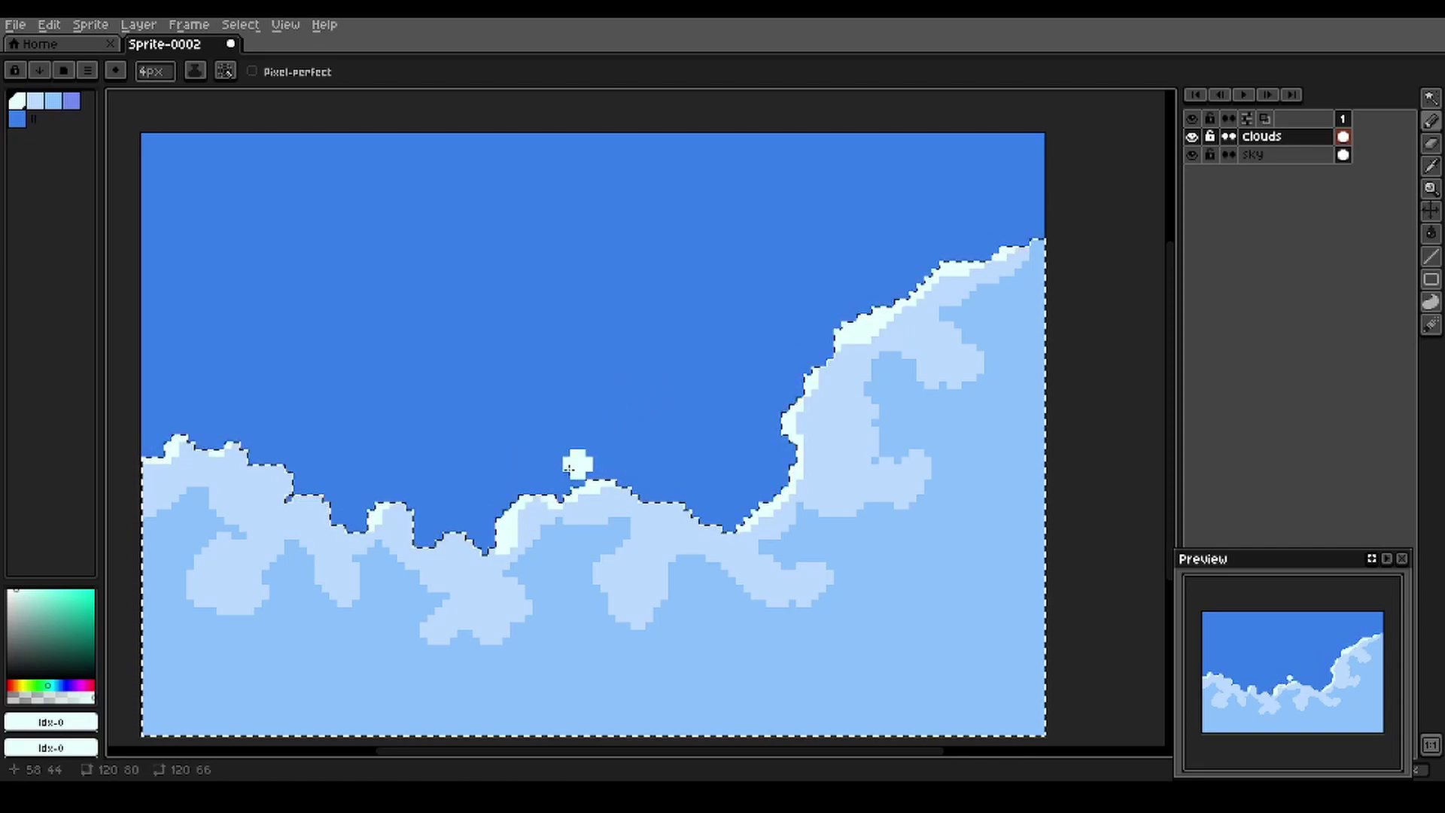
Add white highlights on the small left bump and middle cloud edges, then pick Magic Wand
left_click_drag(401, 498, 377, 517)
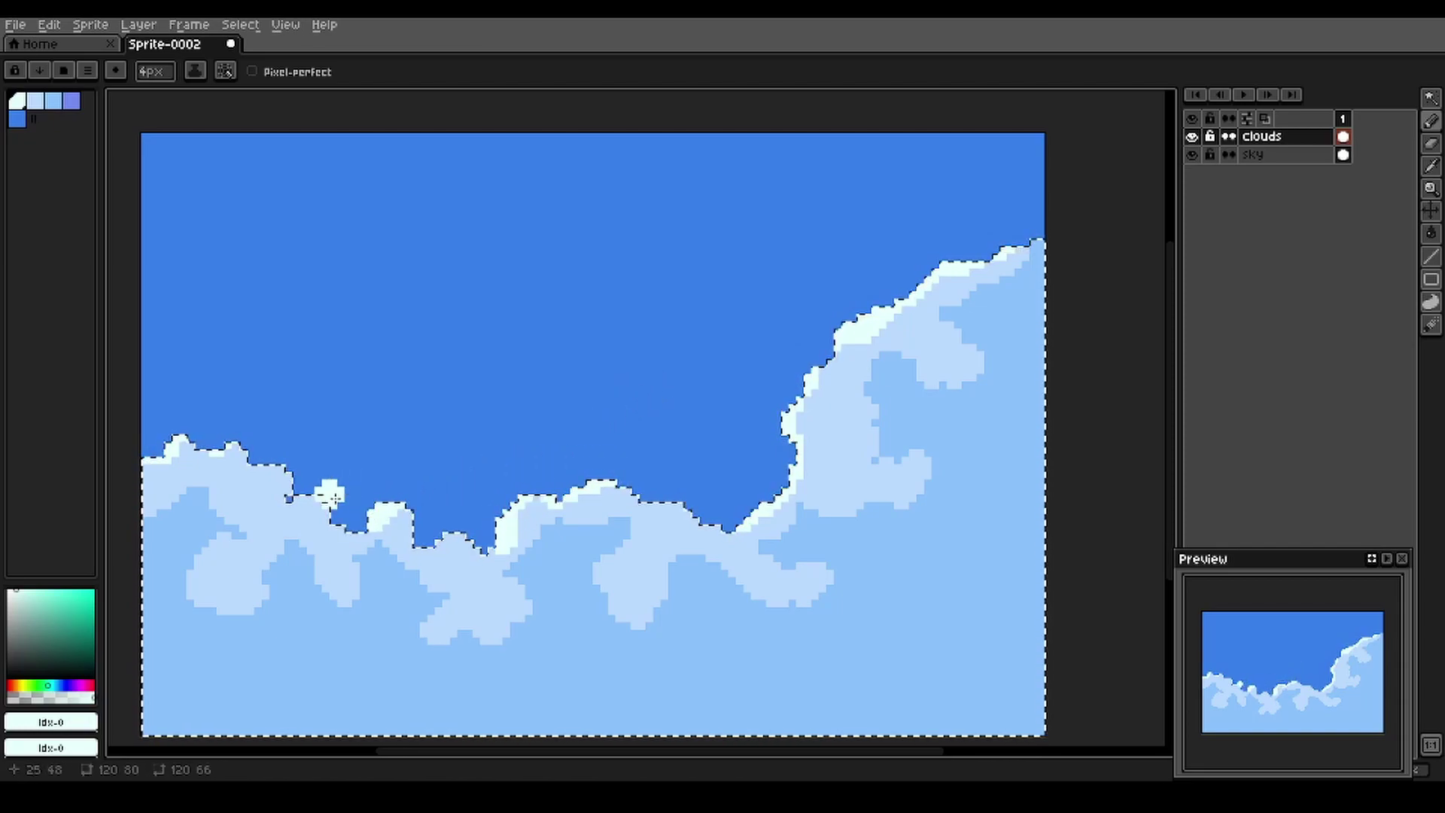
left_click(428, 511)
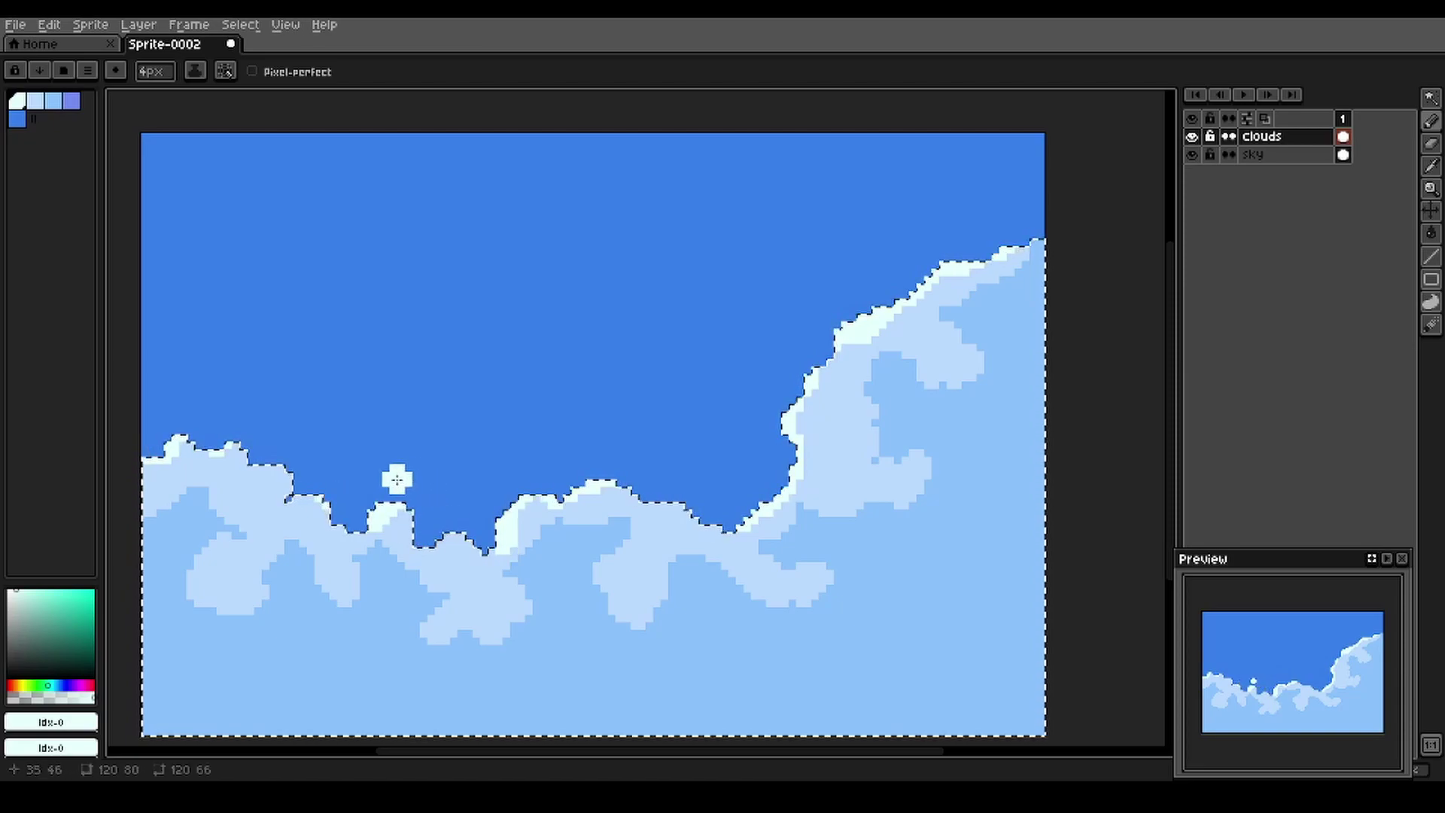
left_click(605, 479)
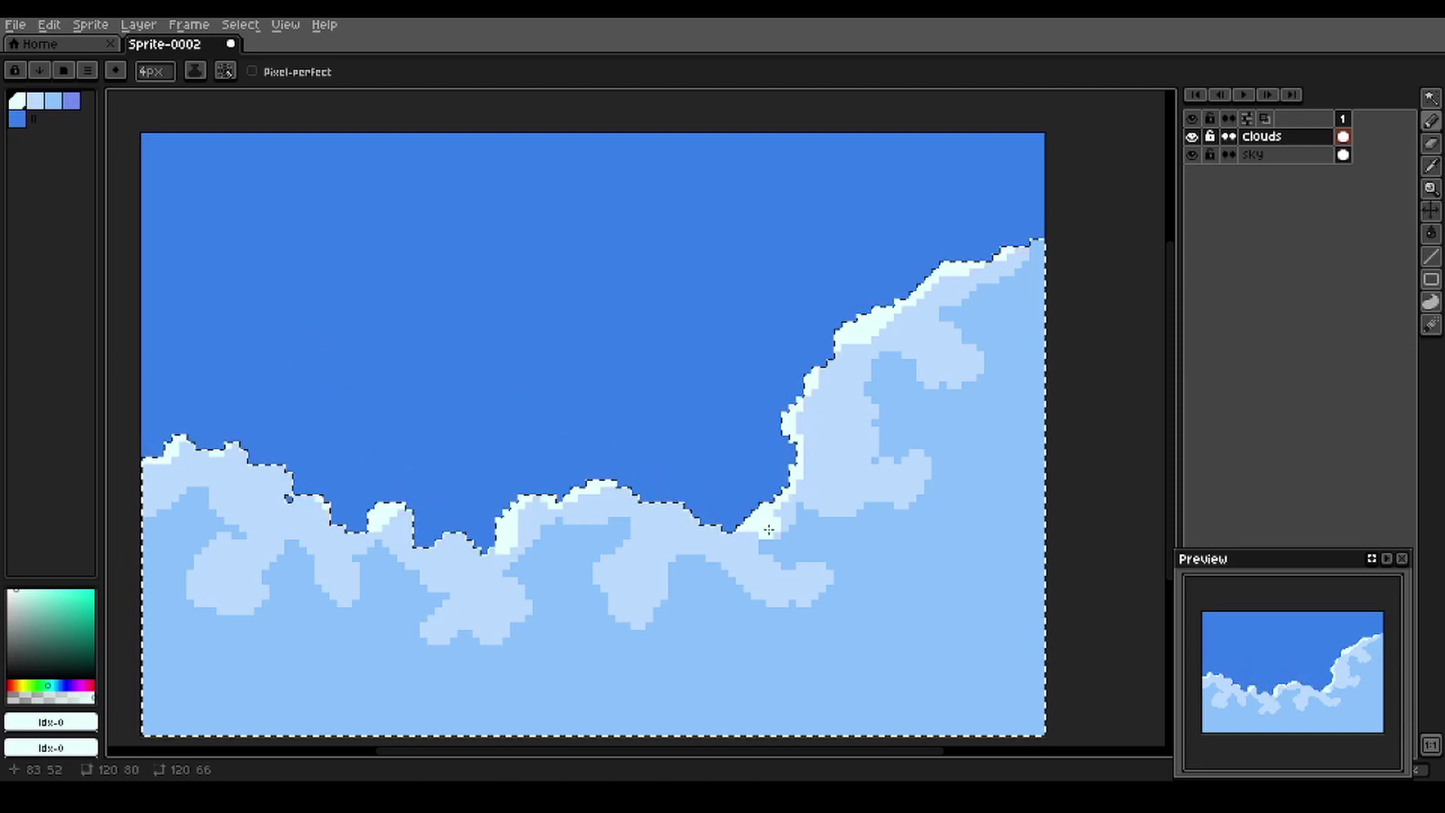
key("v")
key("b")
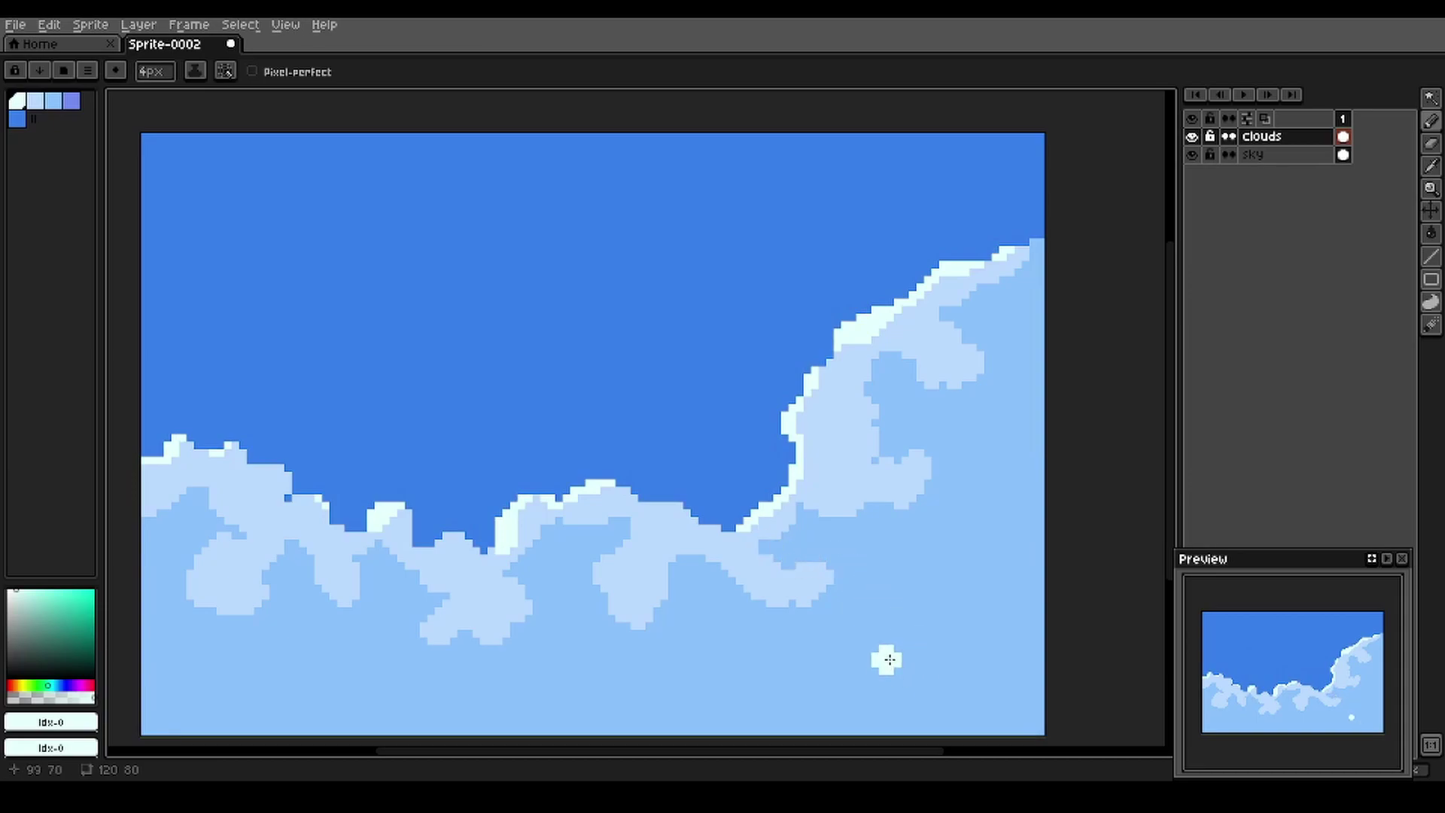
key("w")
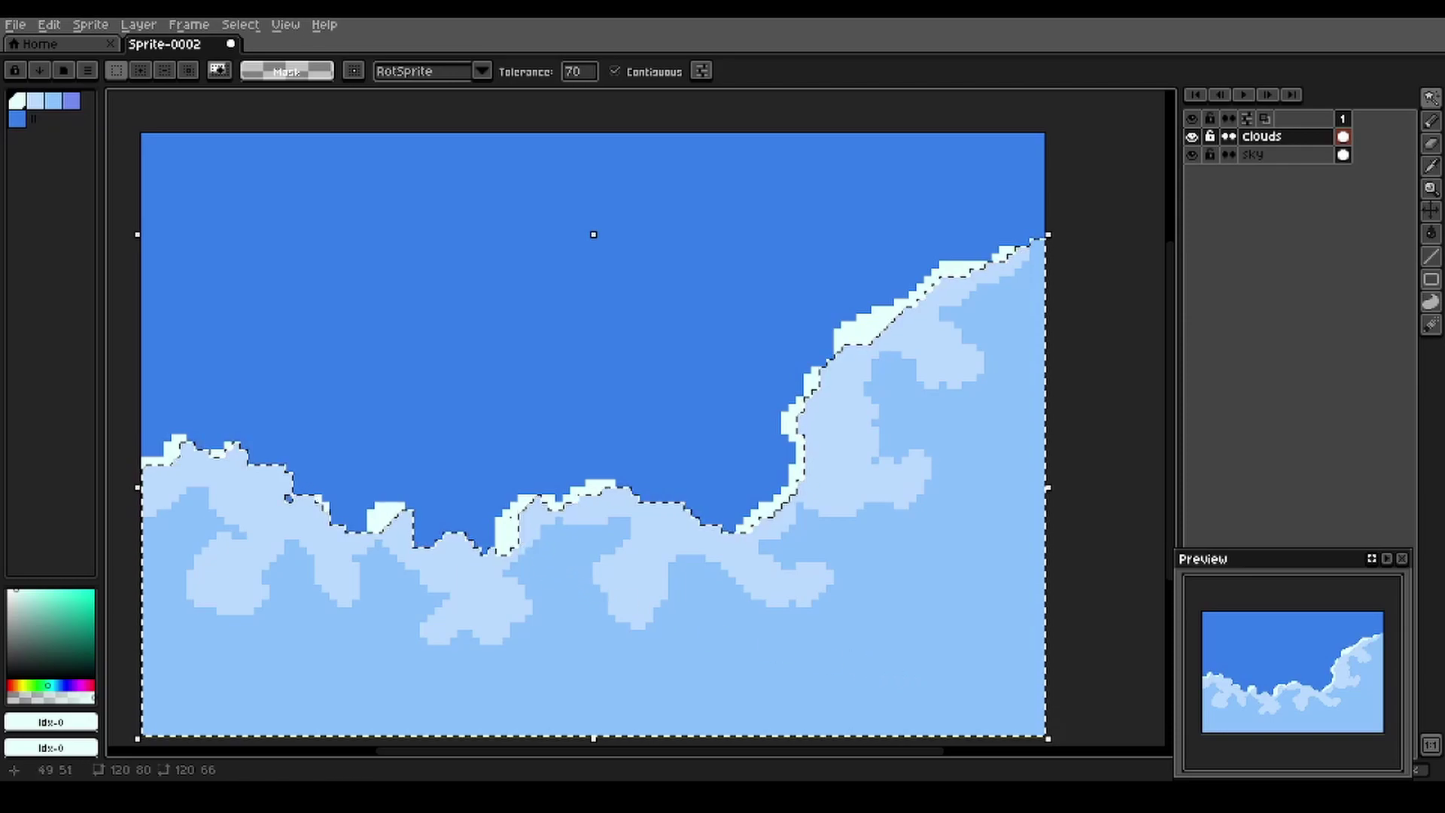
Set Magic Wand tolerance to 0 and select the pale inner cloud shapes
left_click(586, 79)
left_click_drag(594, 97, 550, 108)
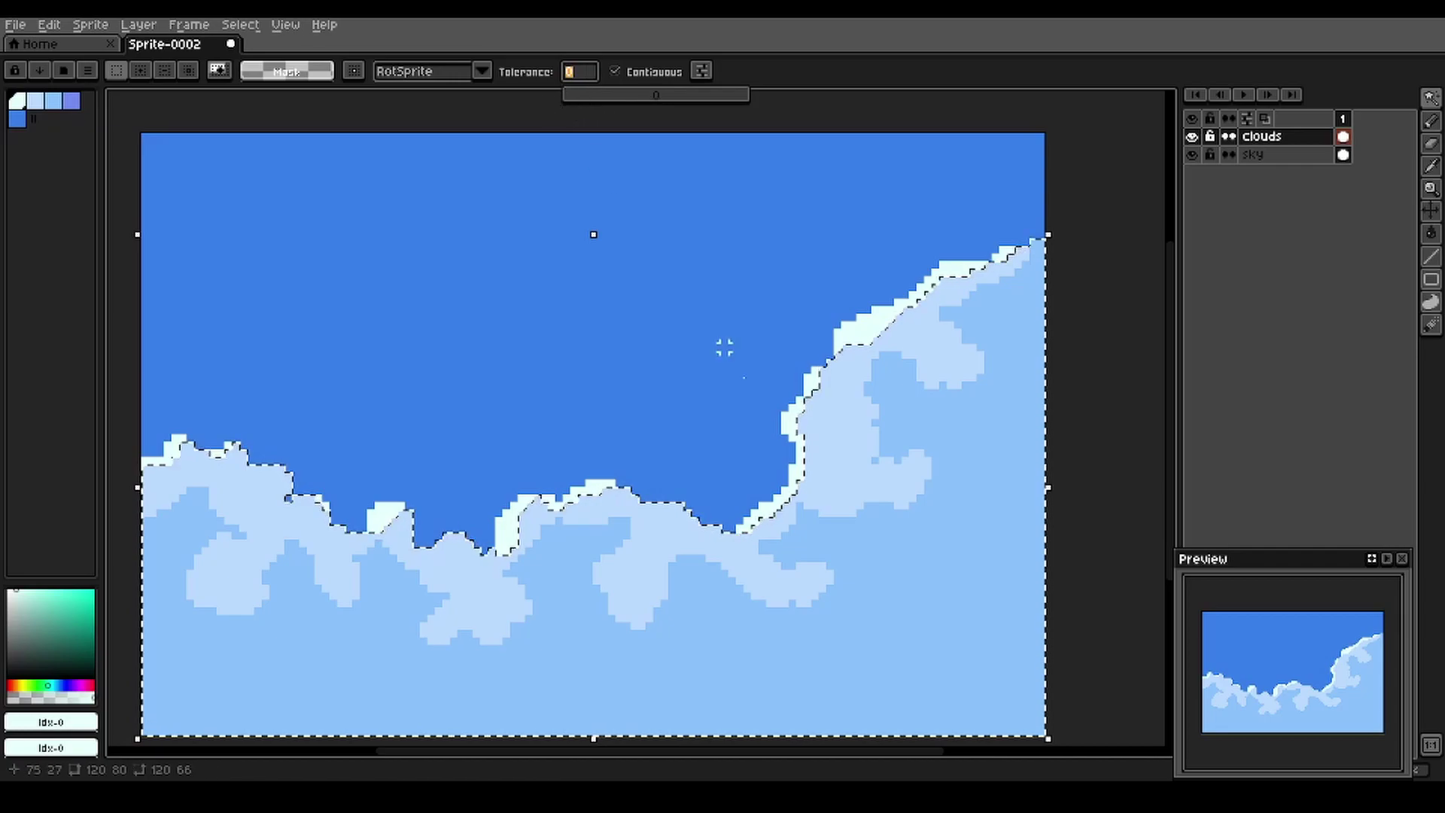
key("ctrl+d")
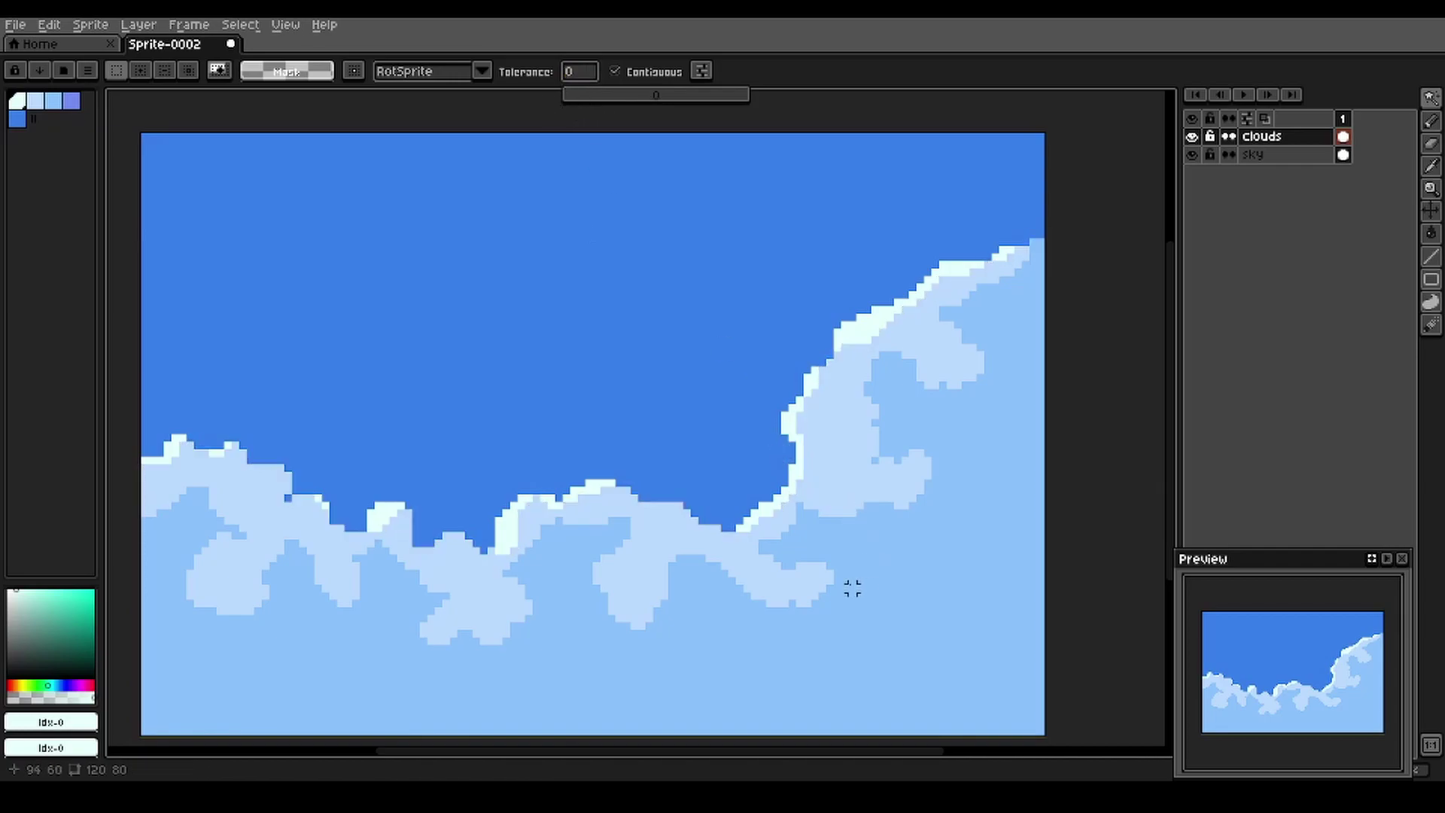
left_click(874, 642)
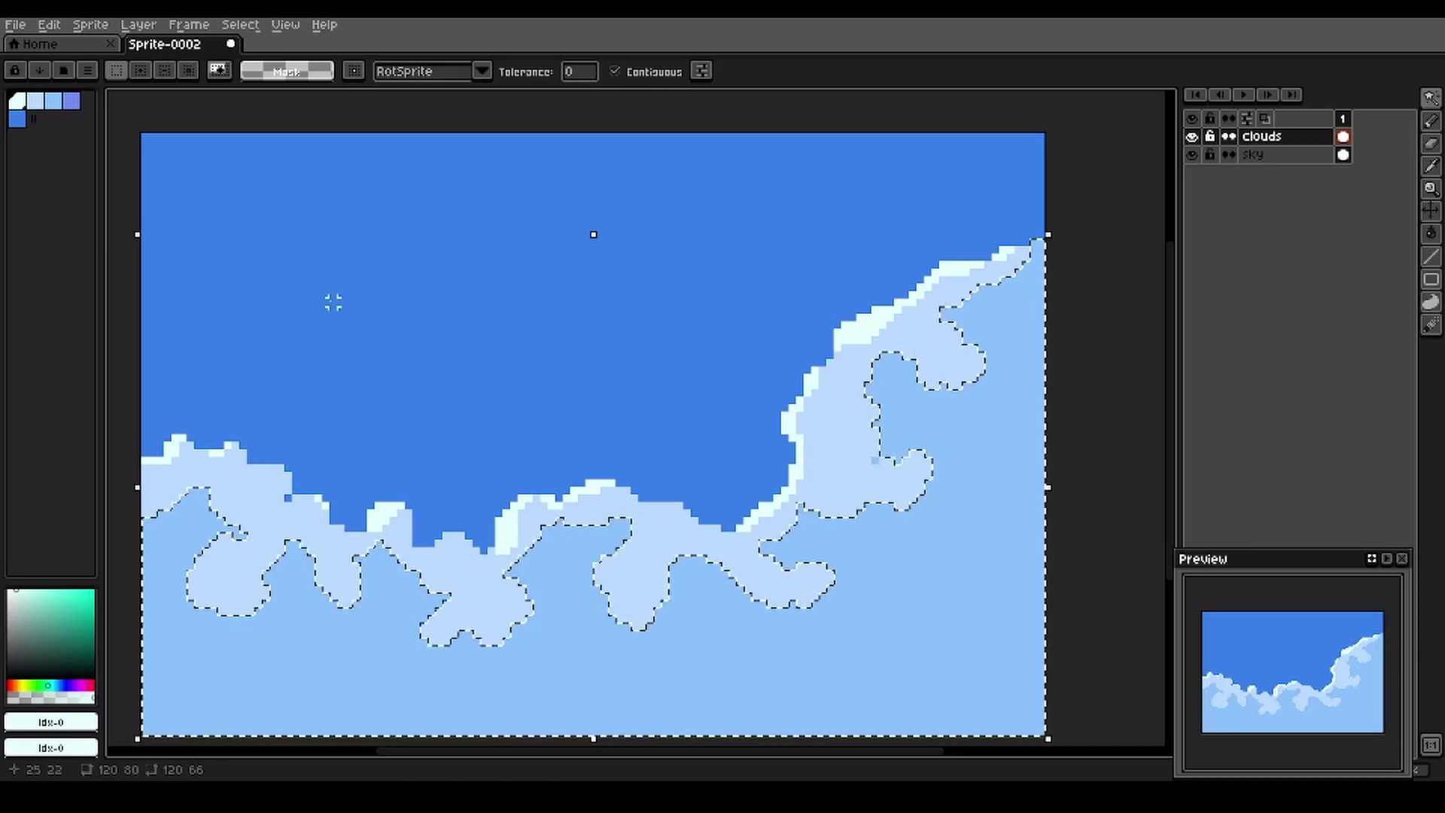
Draw a violet line on the right cloud and bucket-fill the bottom strip violet
left_click(16, 119)
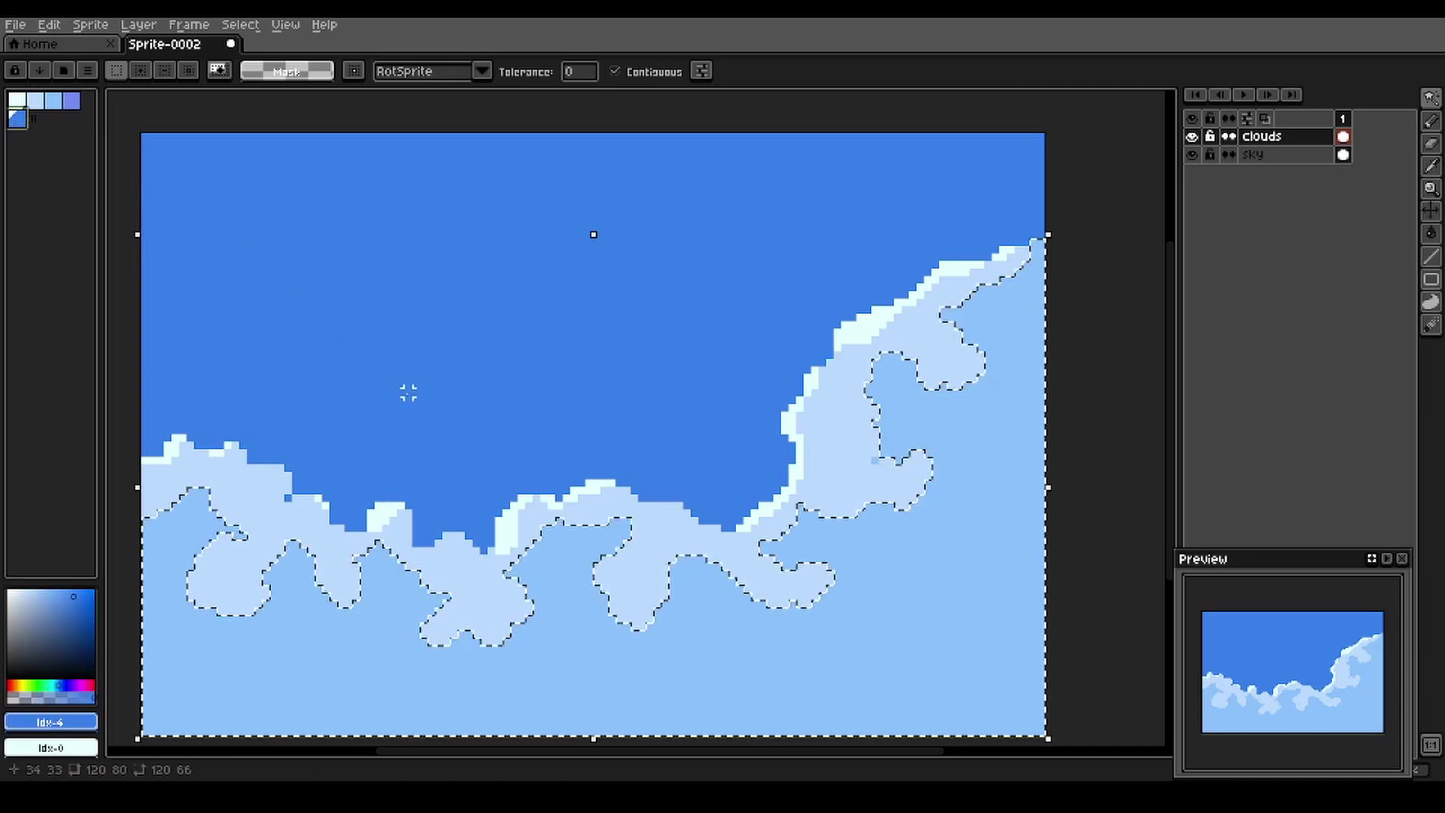
left_click(71, 100)
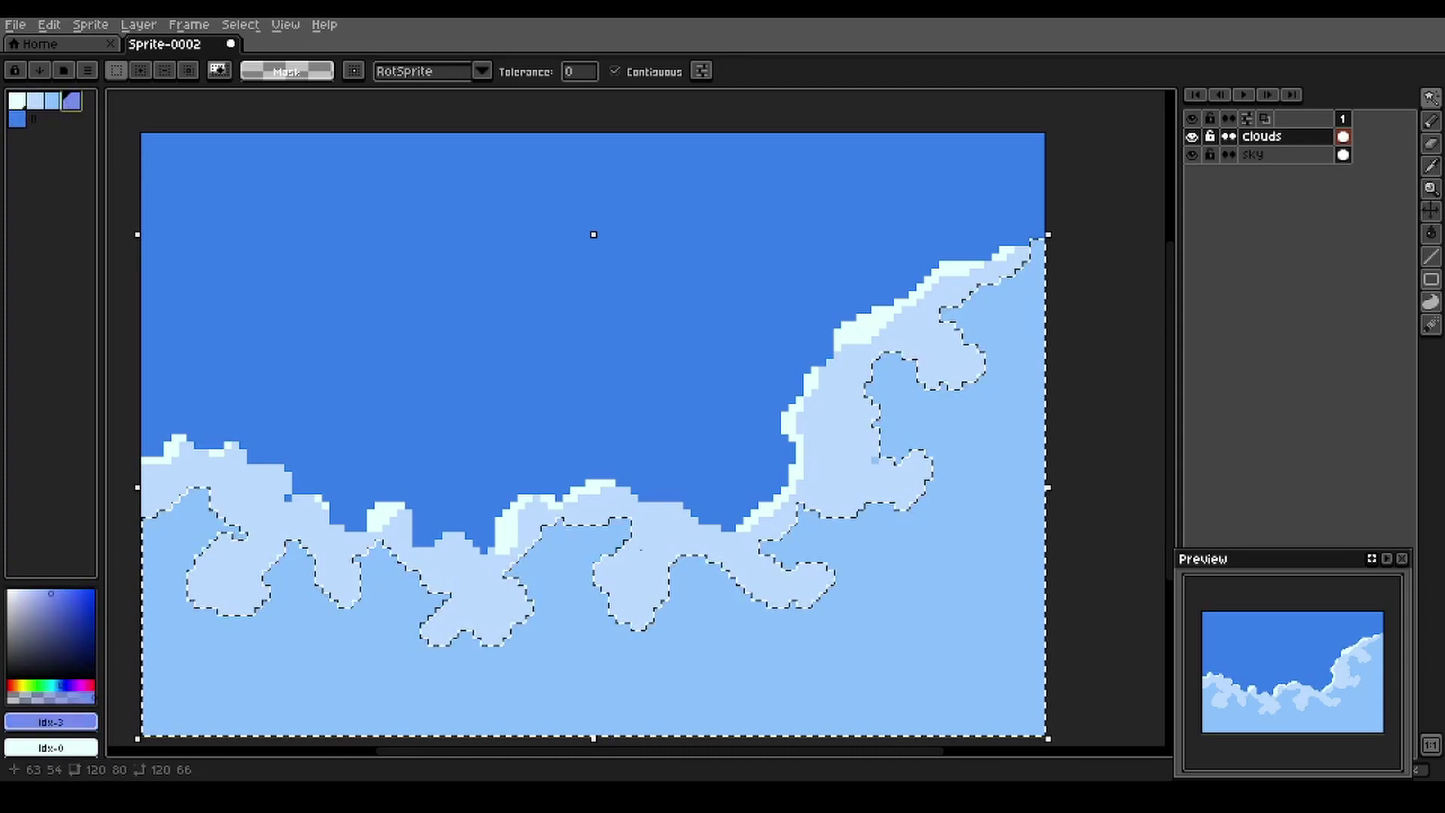
key("b")
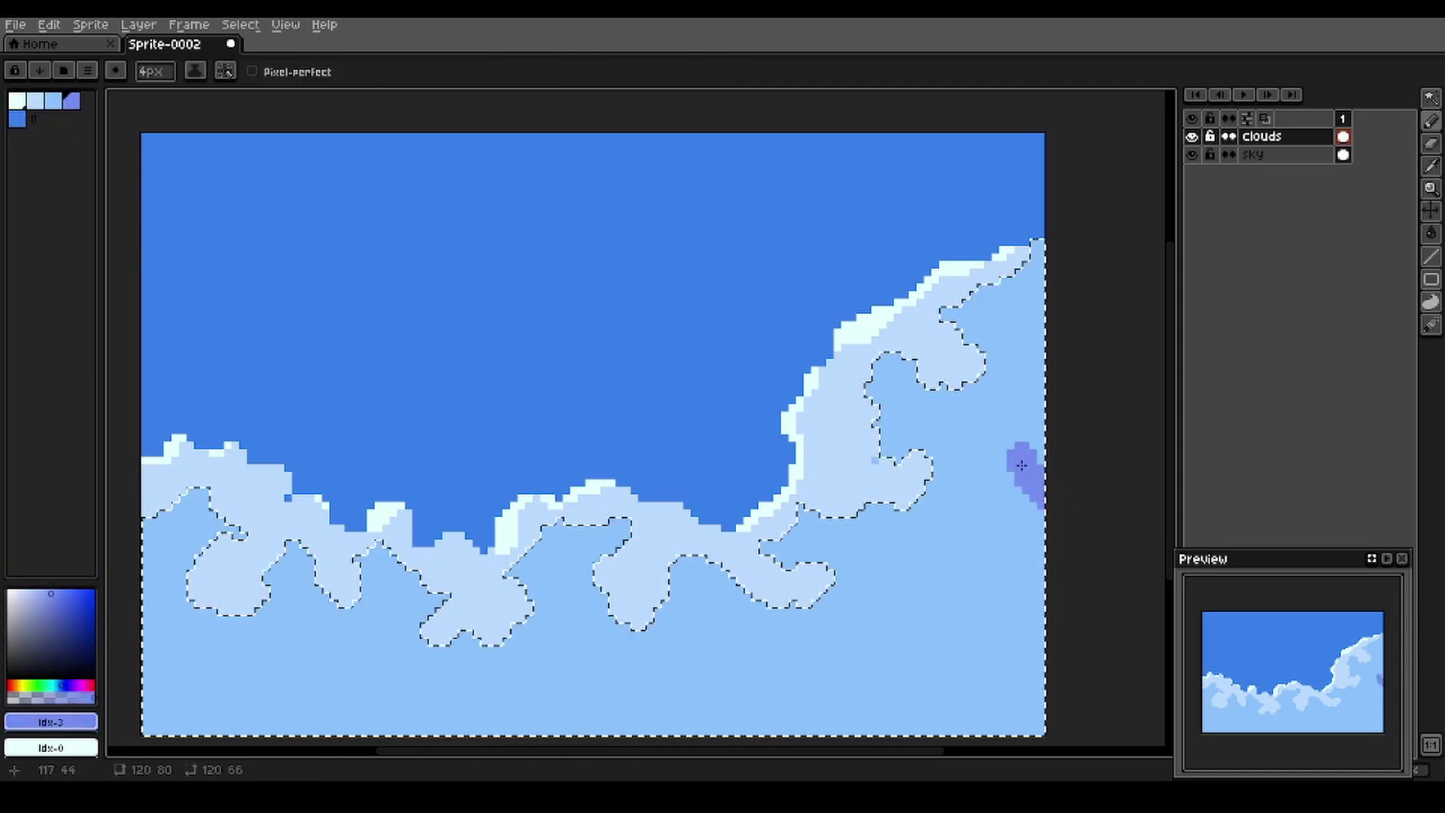
left_click_drag(934, 564, 975, 642)
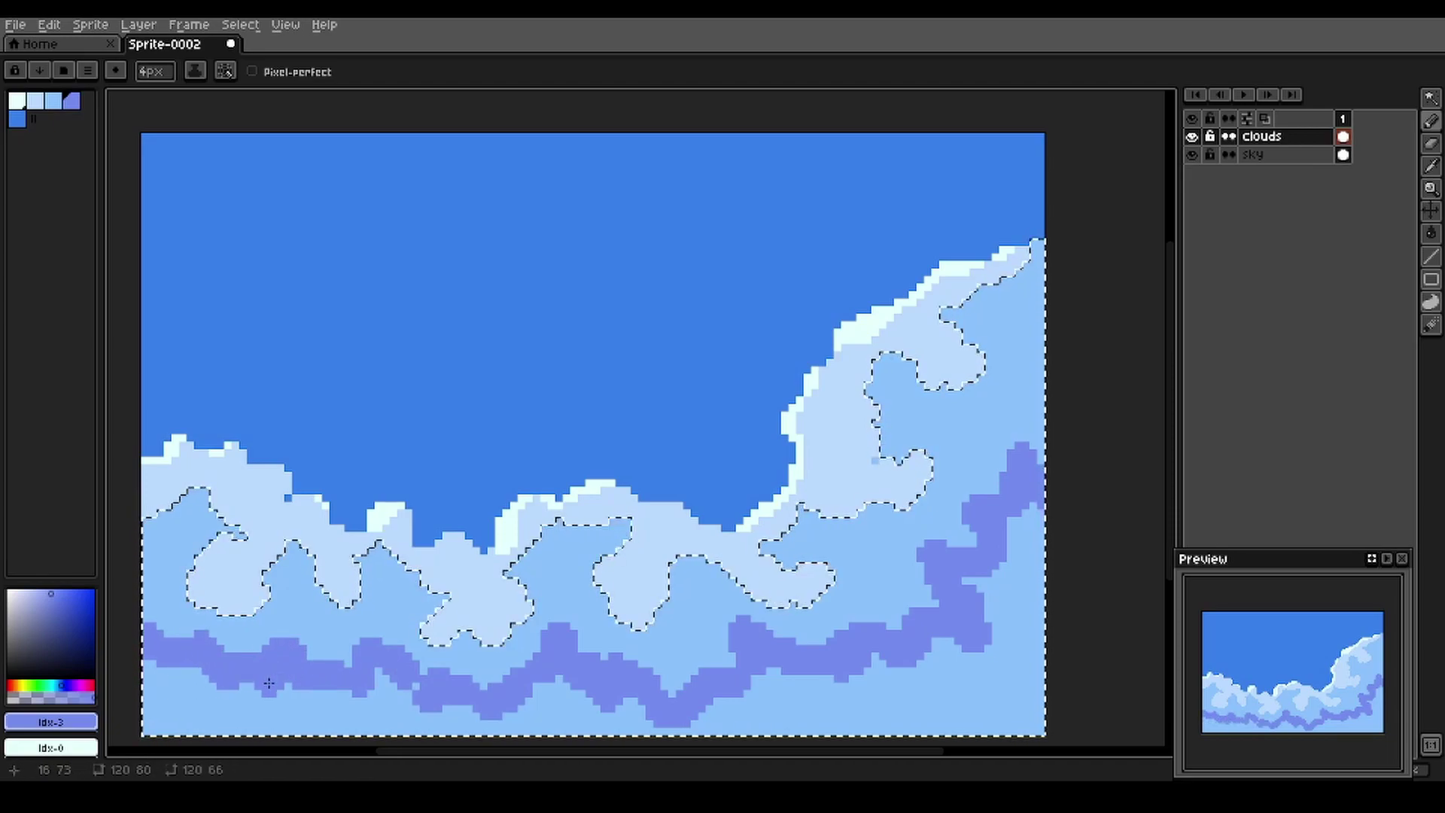
key("g")
left_click(345, 724)
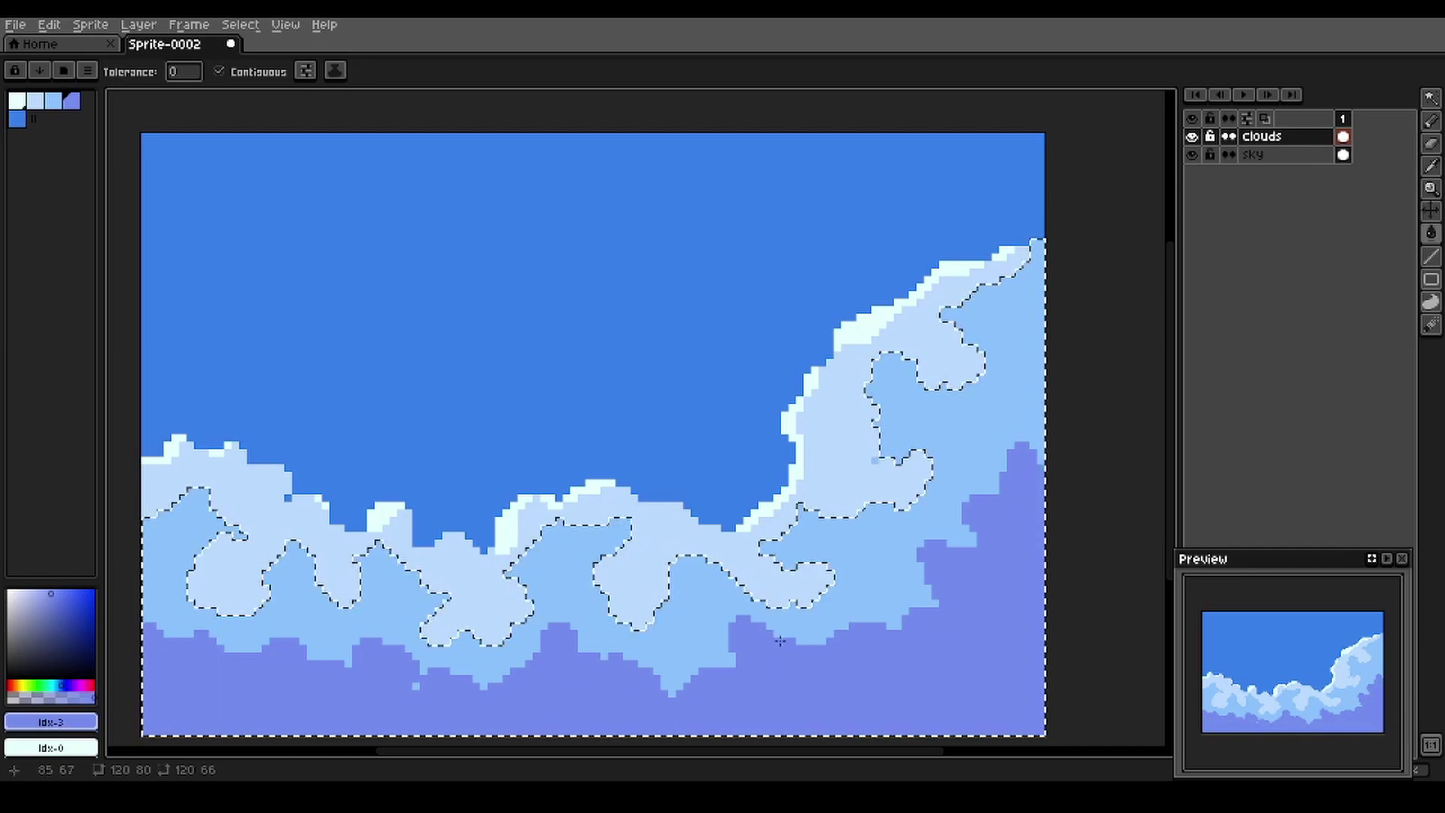
Deselect and paint mid-blue swirl curls into the right cloud with a 3px pencil
key("ctrl+d")
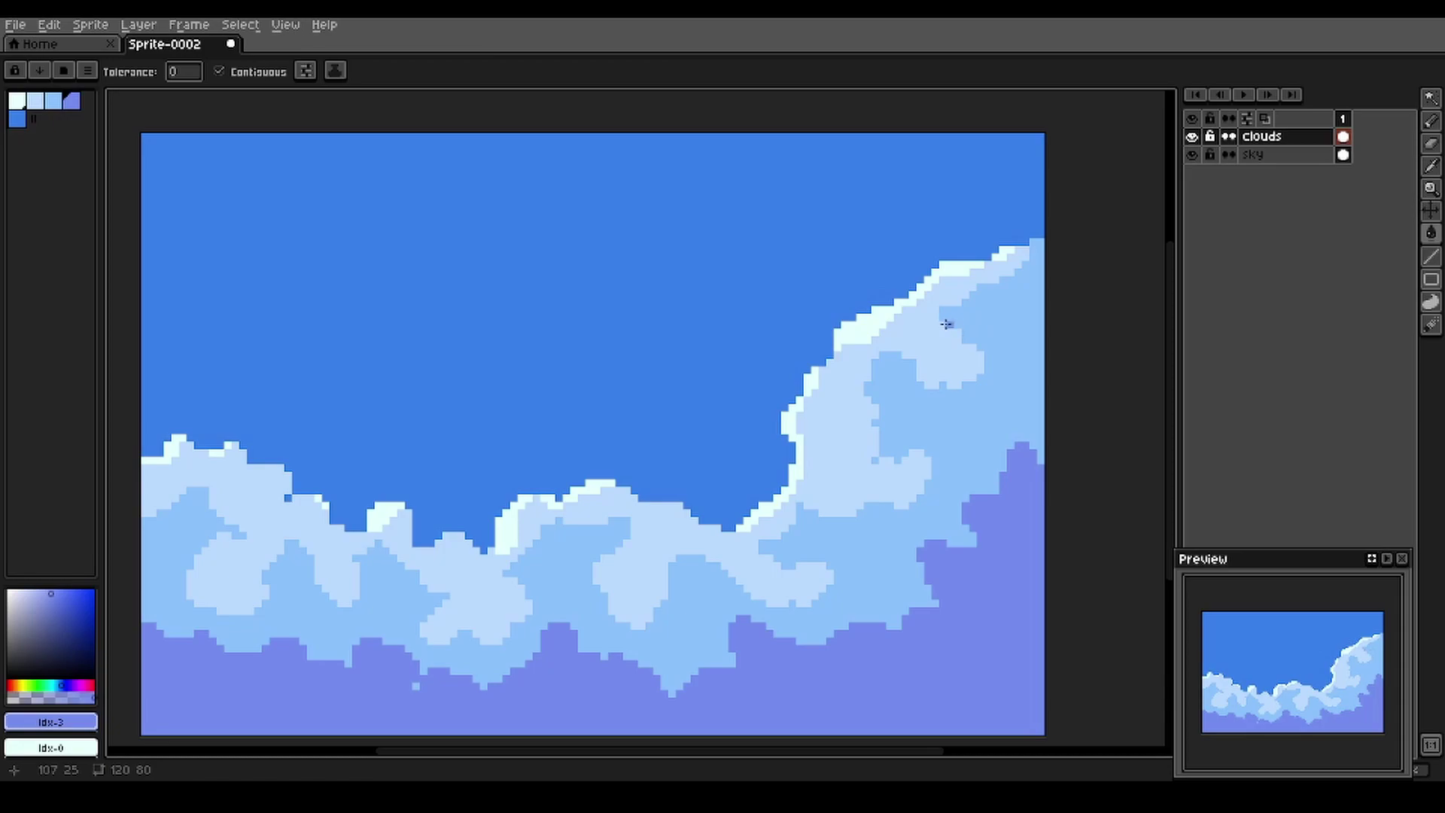
scroll(927, 312, "up", 1)
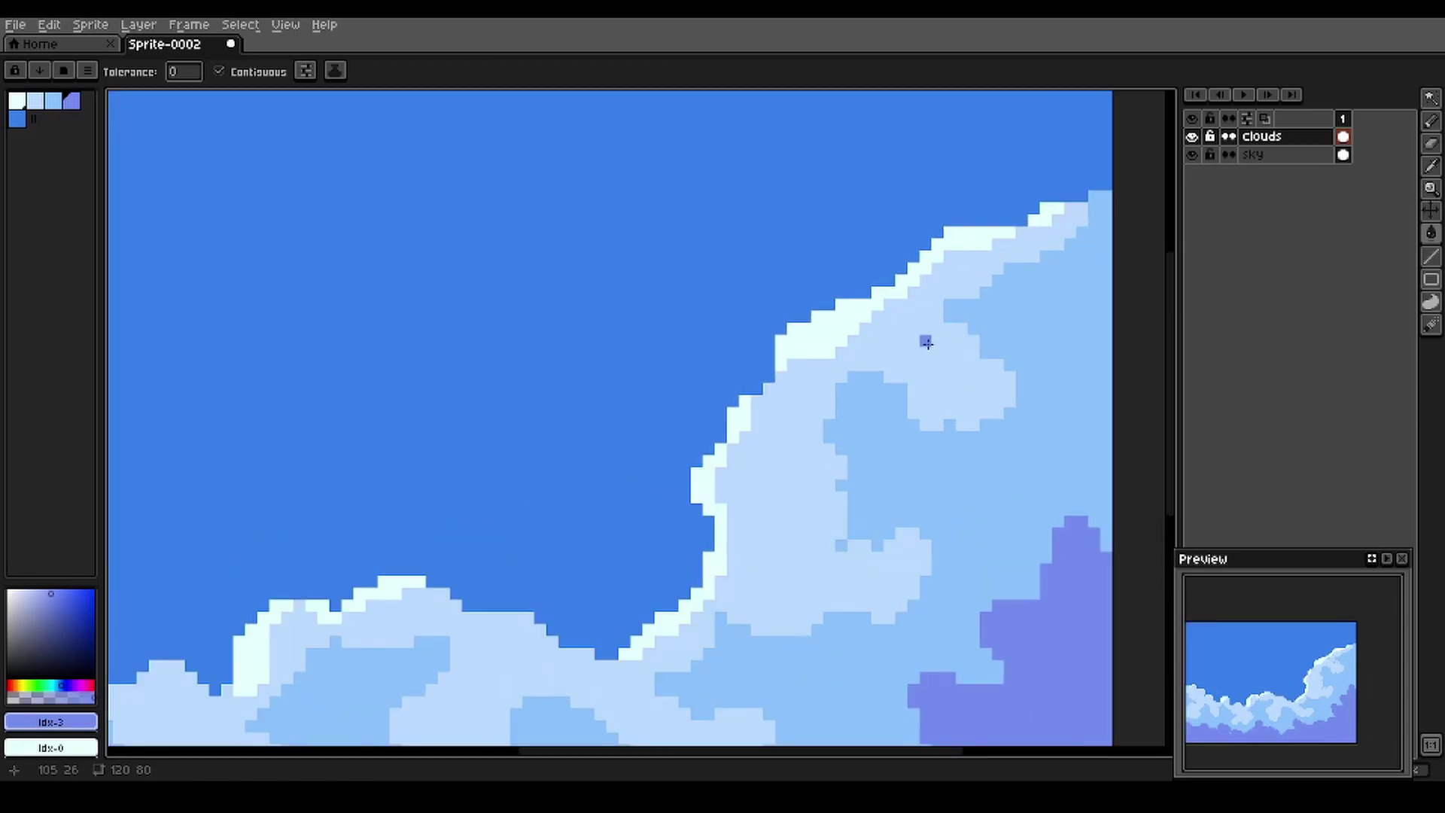
key("b")
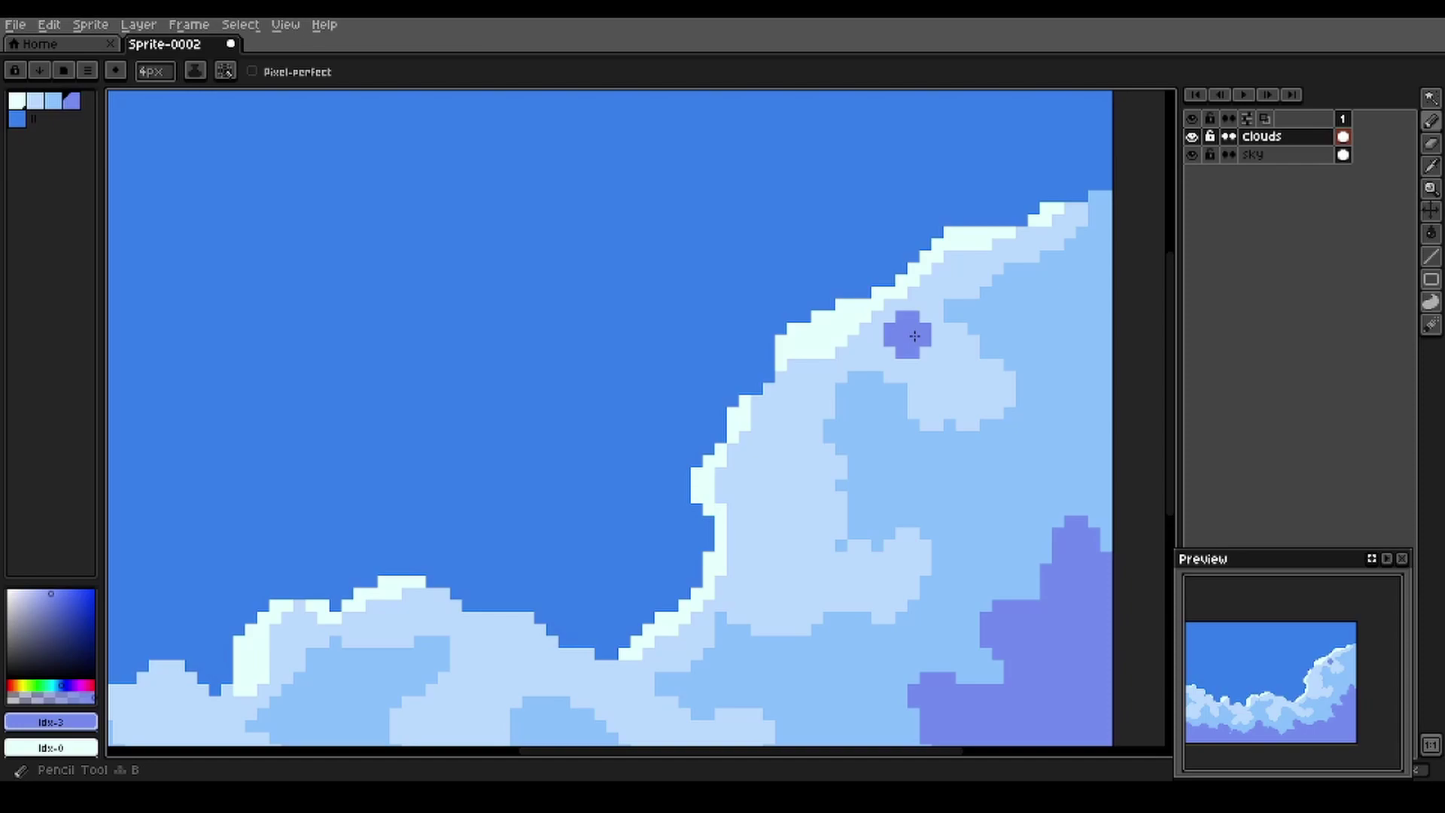
key("minus")
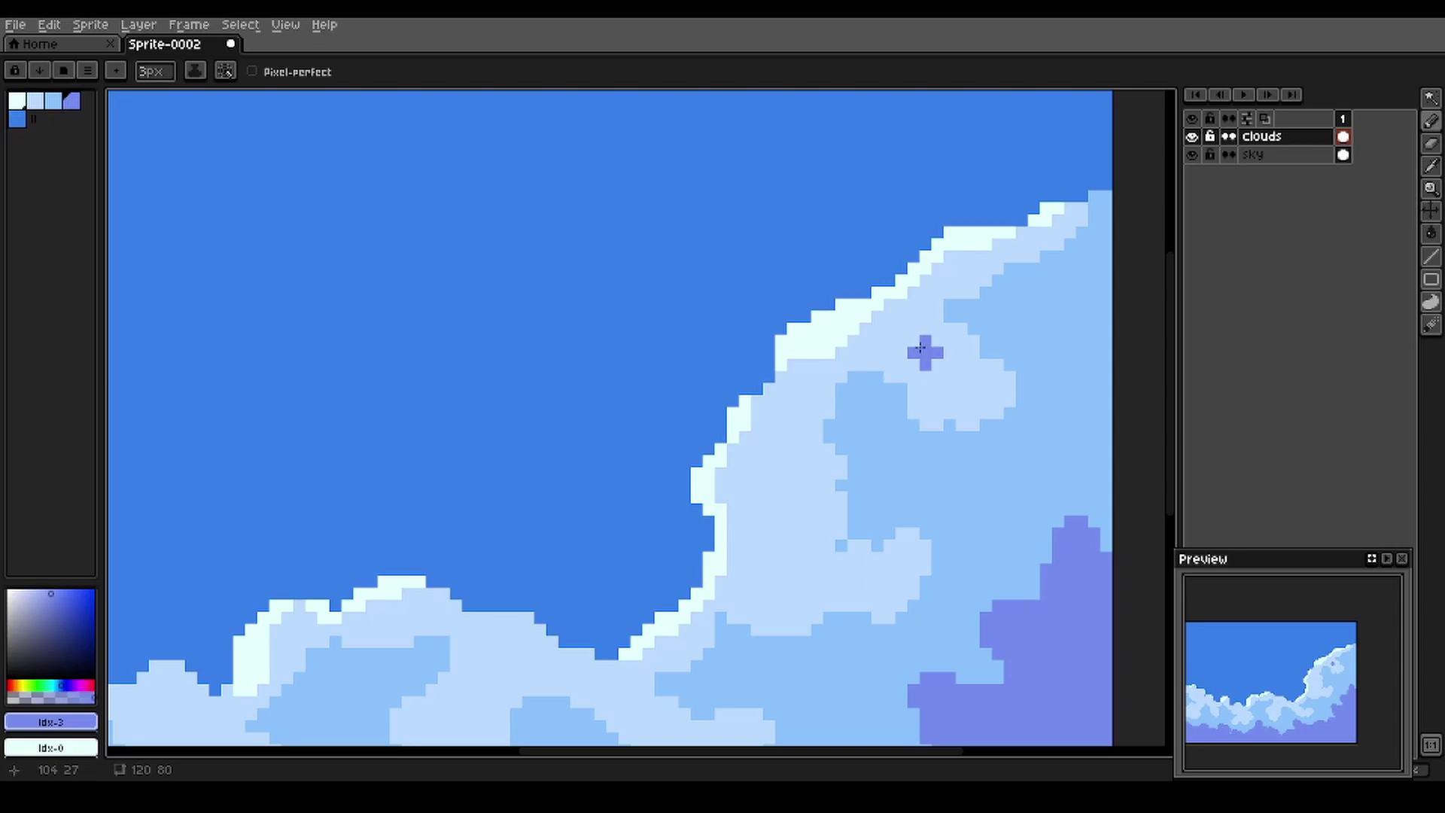
left_click(881, 402, "alt")
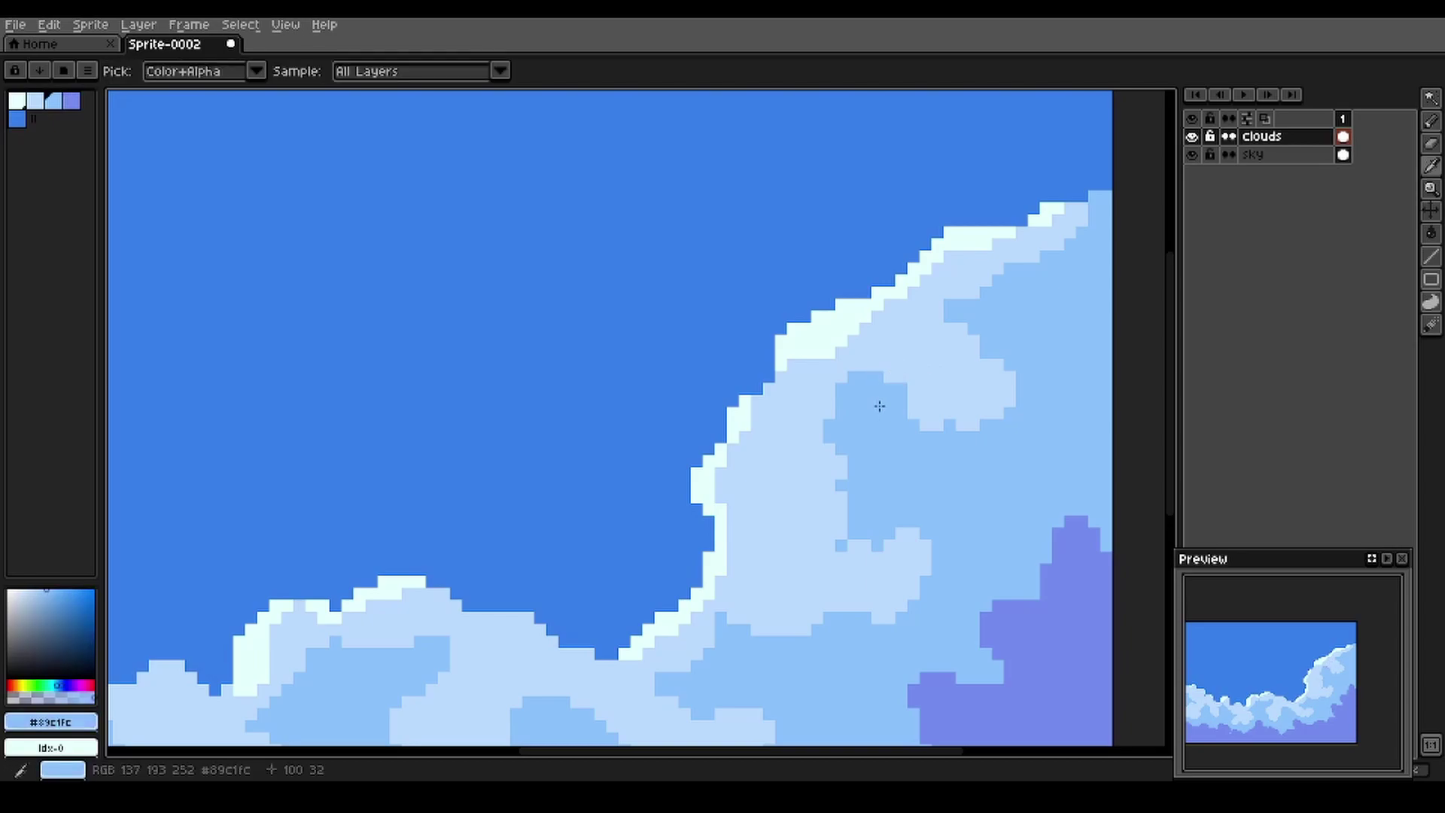
mouse_move(911, 379)
left_mouse_down()
mouse_move(942, 399)
mouse_move(892, 353)
left_mouse_up()
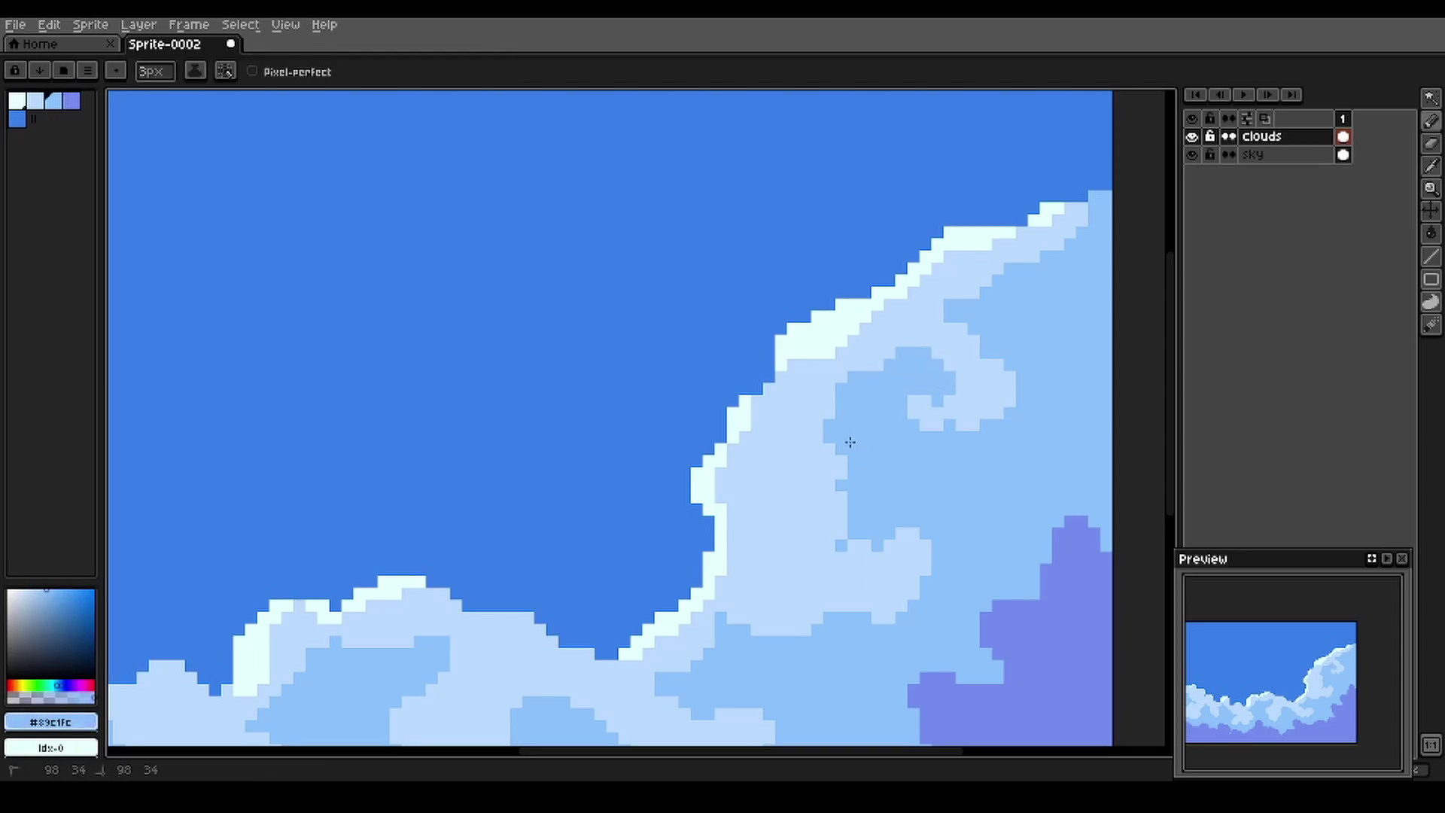
mouse_move(843, 435)
left_mouse_down()
mouse_move(794, 485)
mouse_move(805, 510)
mouse_move(795, 496)
left_mouse_up()
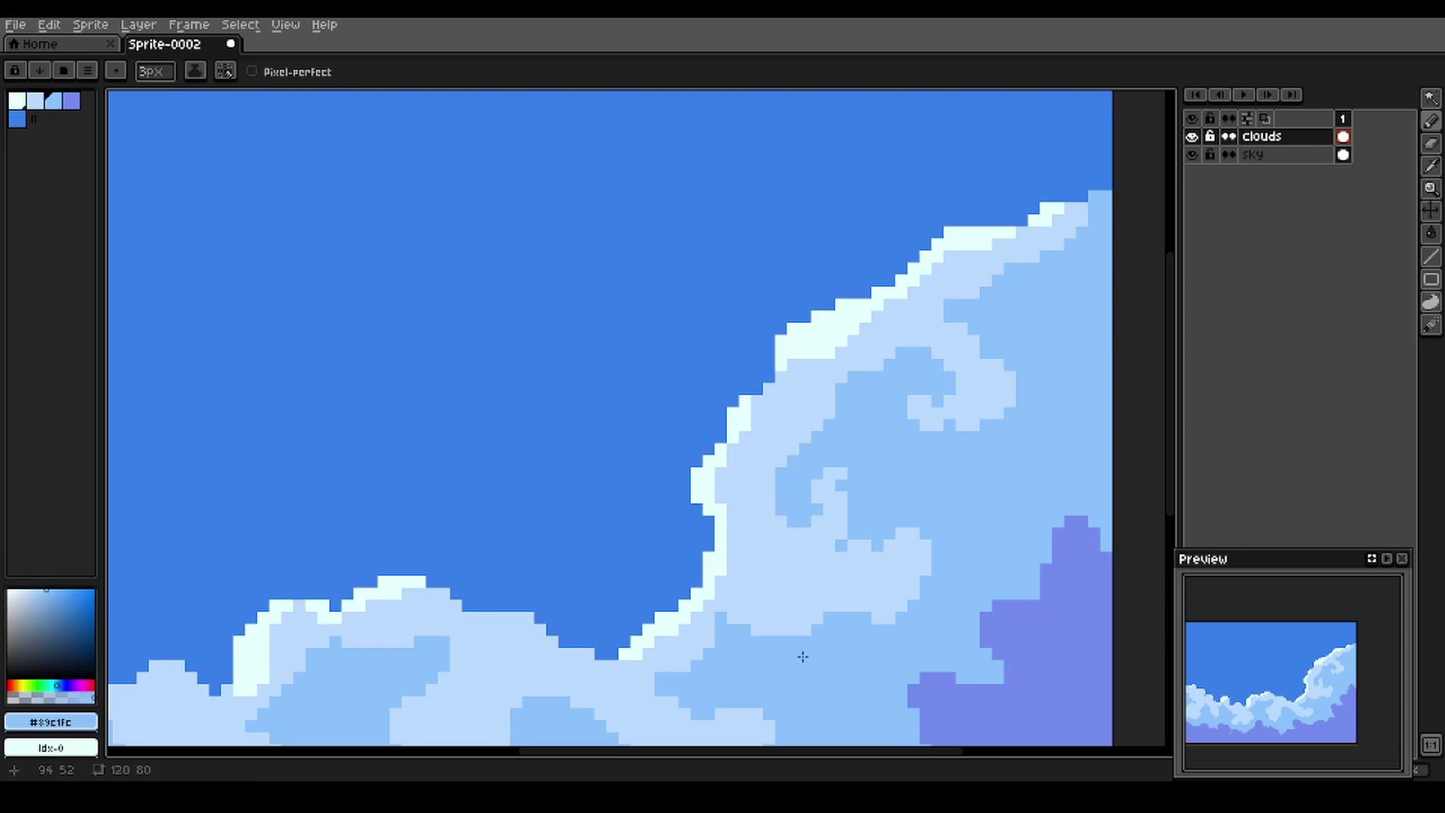
mouse_move(781, 653)
left_mouse_down()
mouse_move(791, 604)
mouse_move(833, 585)
mouse_move(848, 608)
mouse_move(975, 508)
left_mouse_up()
Paint pale-blue hook and swirl strokes through the right and middle clouds
left_click(899, 555, "alt")
left_click_drag(801, 654, 894, 424)
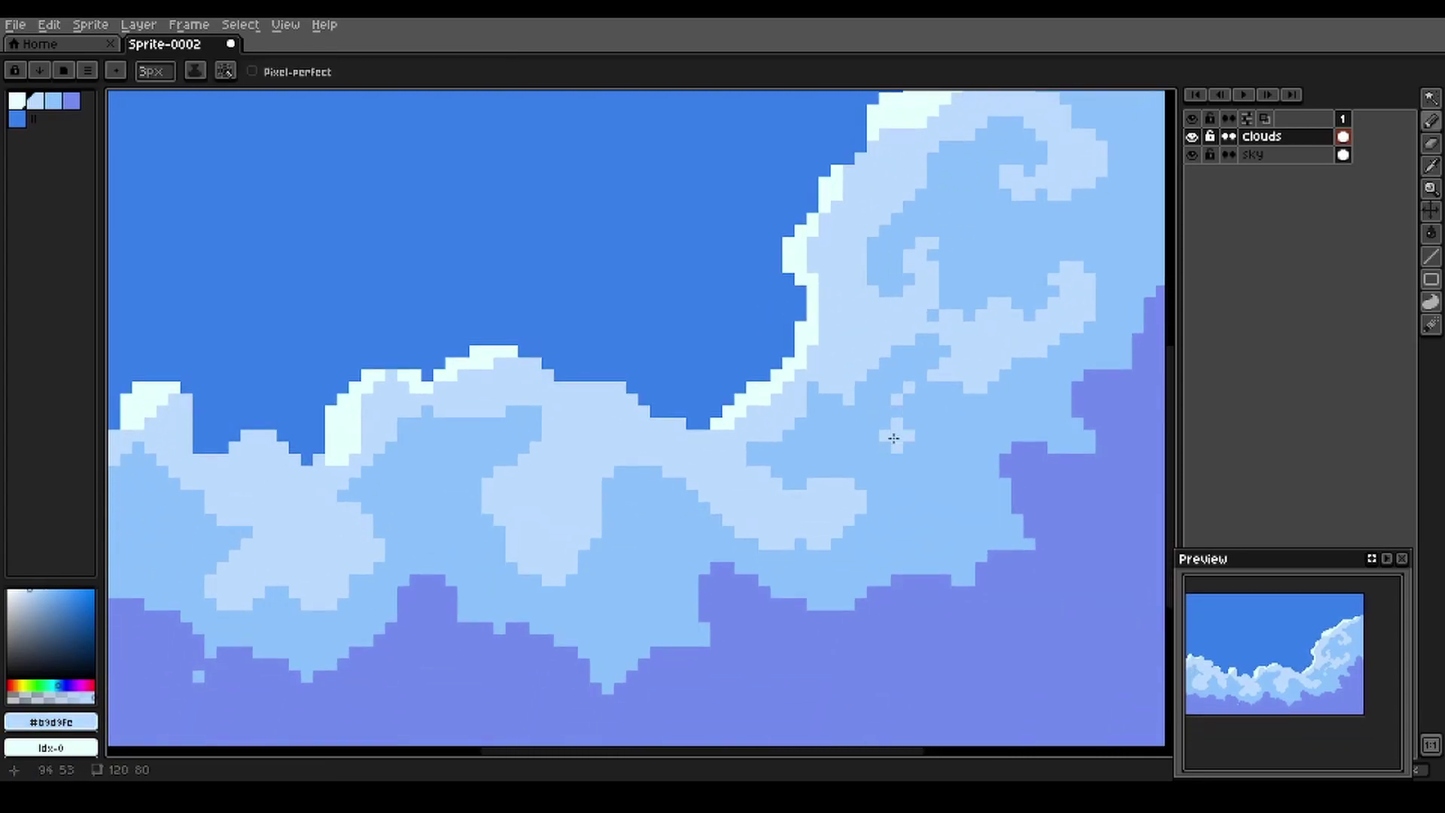
left_click_drag(823, 484, 887, 441)
mouse_move(718, 519)
left_mouse_down()
mouse_move(717, 488)
mouse_move(671, 509)
mouse_move(669, 557)
left_mouse_up()
mouse_move(577, 506)
left_mouse_down()
mouse_move(614, 498)
mouse_move(552, 494)
left_mouse_up()
Add mid-blue blobs and strokes into the pale shapes of the middle clouds
left_click(607, 484, "alt")
mouse_move(384, 500)
left_mouse_down()
mouse_move(540, 489)
mouse_move(498, 514)
mouse_move(468, 484)
mouse_move(496, 514)
mouse_move(479, 542)
mouse_move(657, 515)
left_mouse_up()
left_click(498, 514)
left_click(519, 493, "alt")
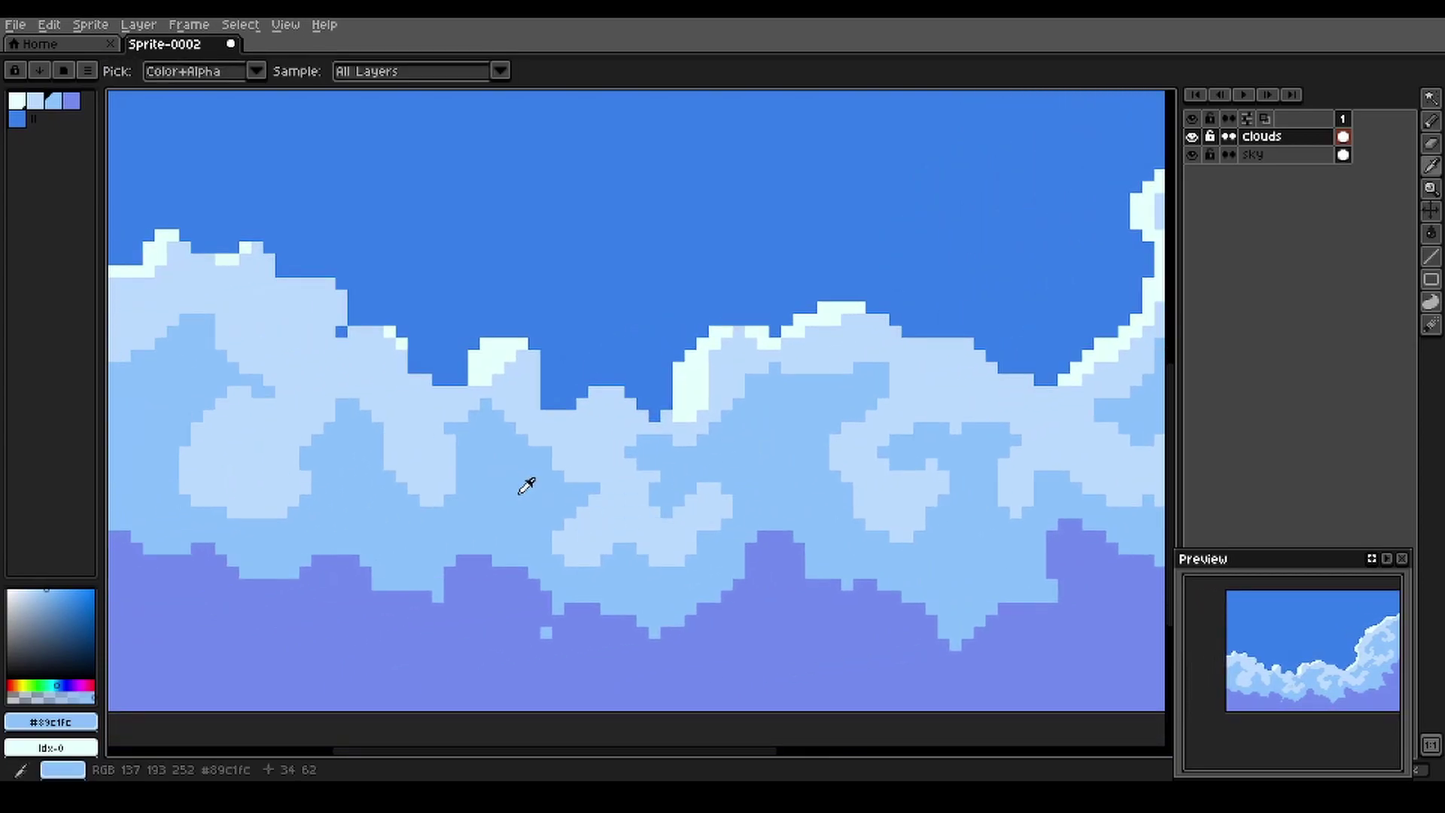
left_click_drag(554, 459, 577, 457)
left_click_drag(452, 451, 449, 460)
mouse_move(310, 486)
left_mouse_down()
mouse_move(499, 525)
mouse_move(573, 583)
mouse_move(459, 499)
mouse_move(509, 482)
left_mouse_up()
left_click(587, 490, "alt")
left_click(522, 496, "alt")
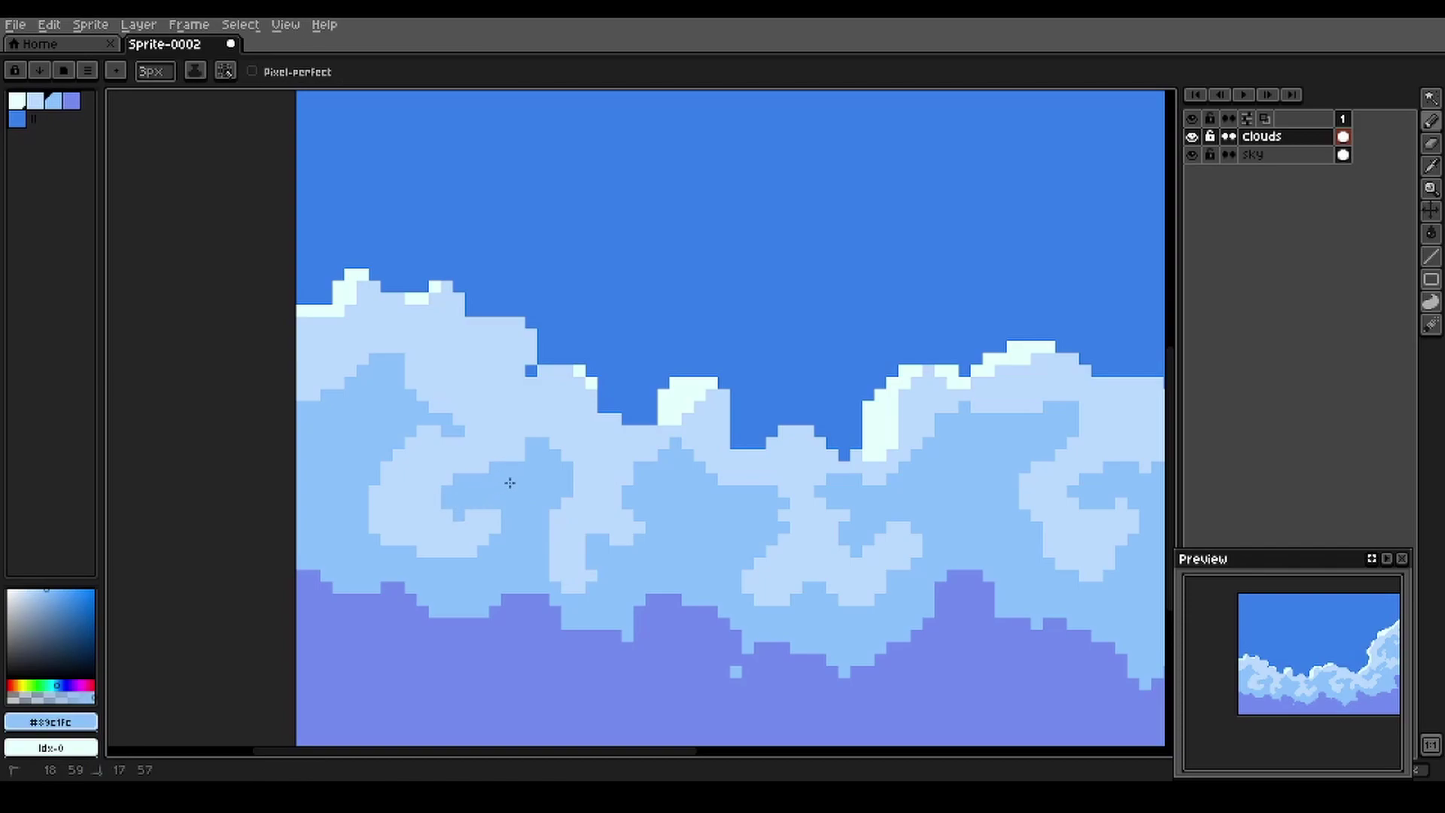
Extend mid-blue and pale-blue curls into the pale cloud
key("space")
left_click_drag(373, 474, 463, 513)
left_click(474, 447, "alt")
left_click_drag(500, 412, 537, 406)
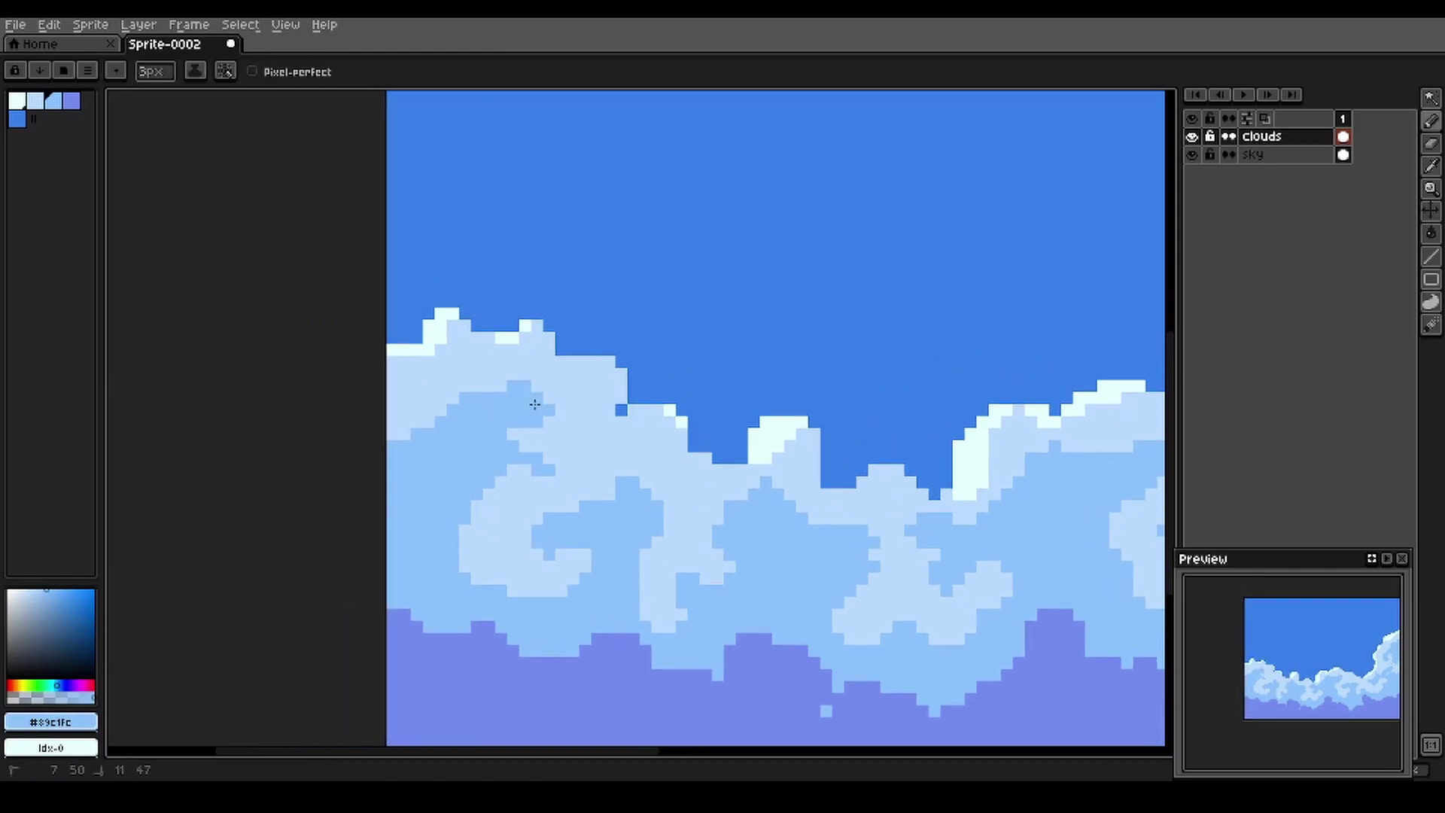
left_click(444, 403, "alt")
mouse_move(450, 412)
left_mouse_down()
mouse_move(451, 464)
mouse_move(421, 471)
left_mouse_up()
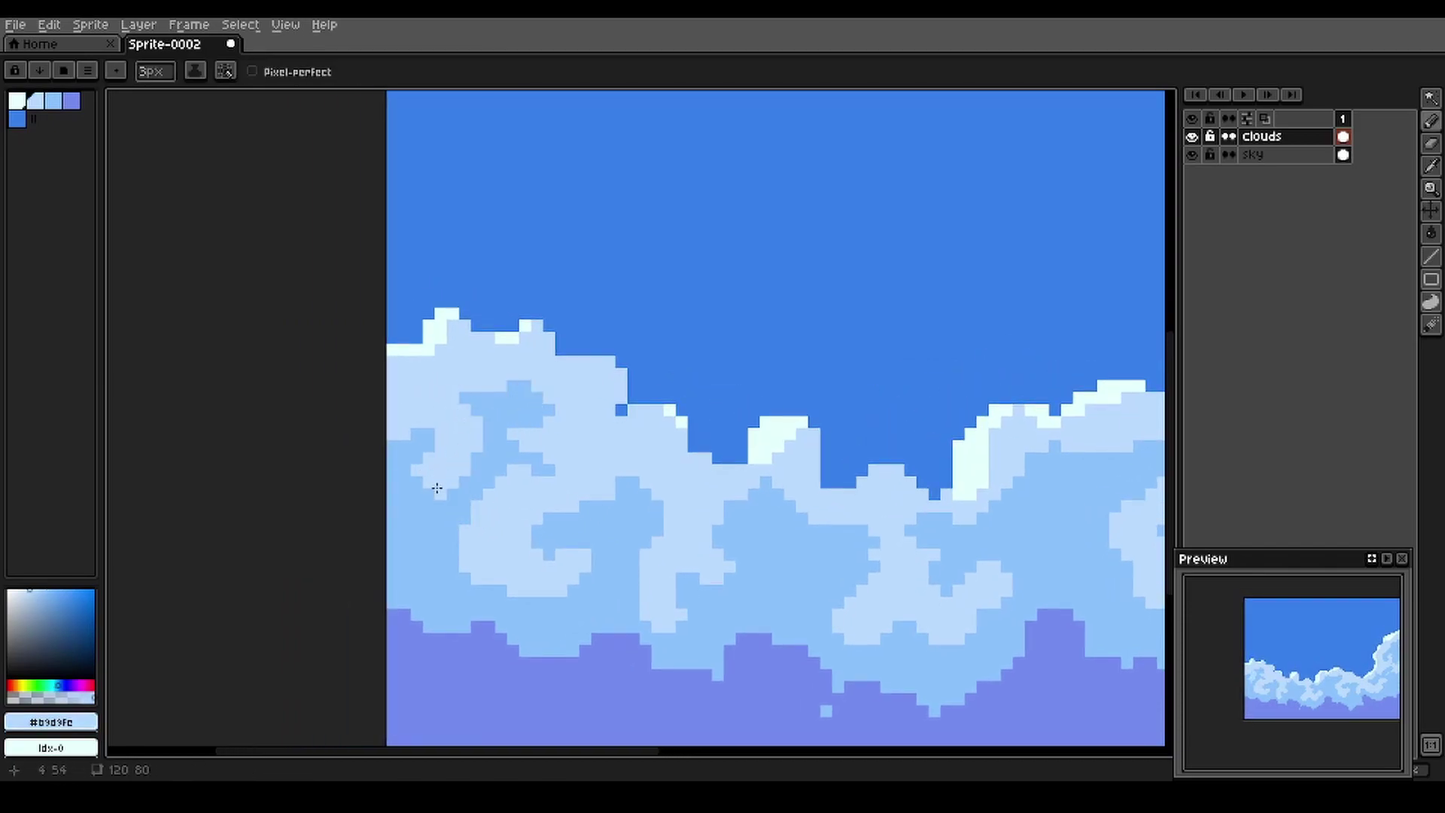
Paint a violet column rising from the bottom band into the cloud
key("space")
mouse_move(483, 585)
left_mouse_down()
mouse_move(438, 528)
mouse_move(344, 461)
left_mouse_up()
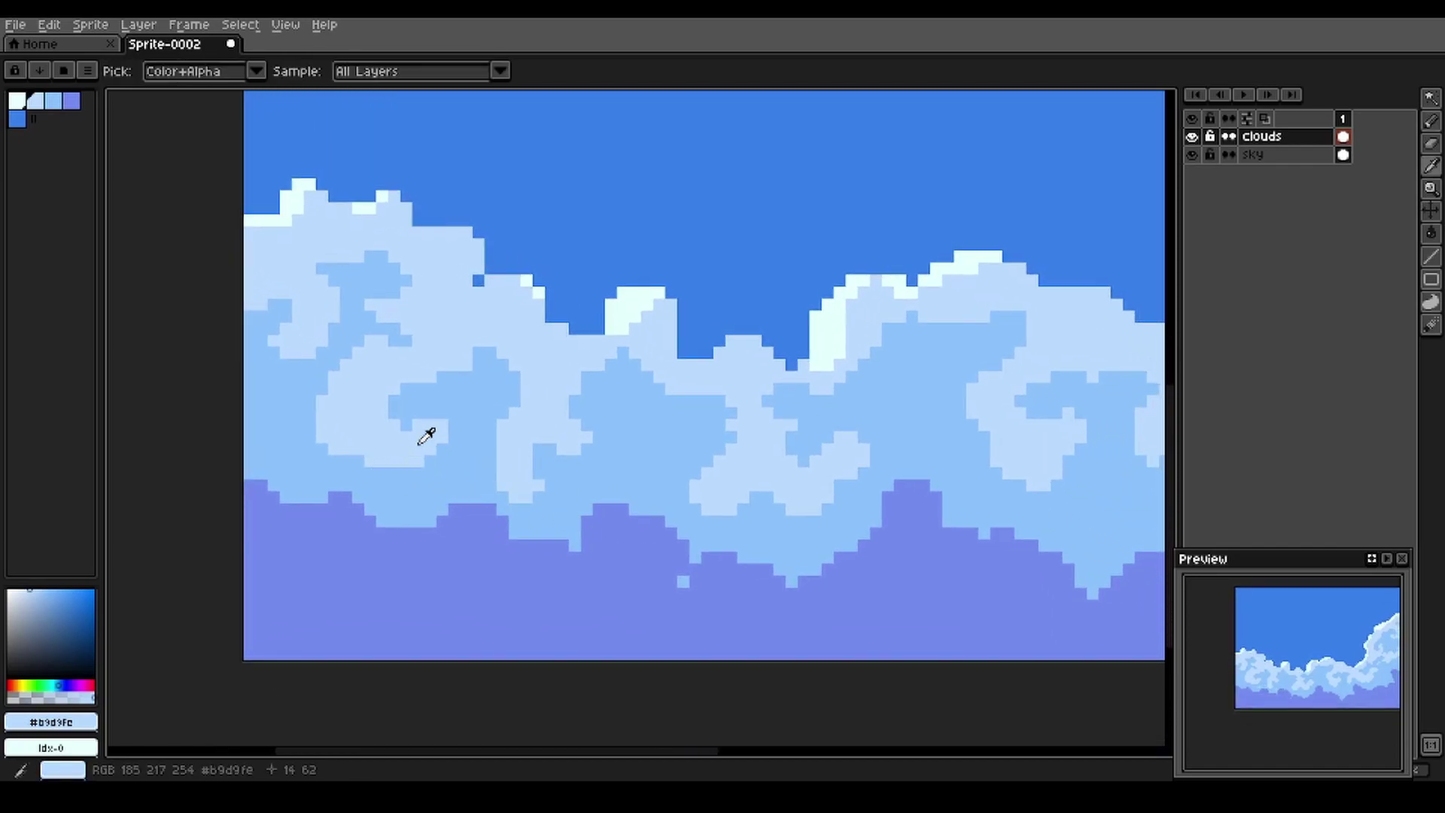
left_click(344, 510, "alt")
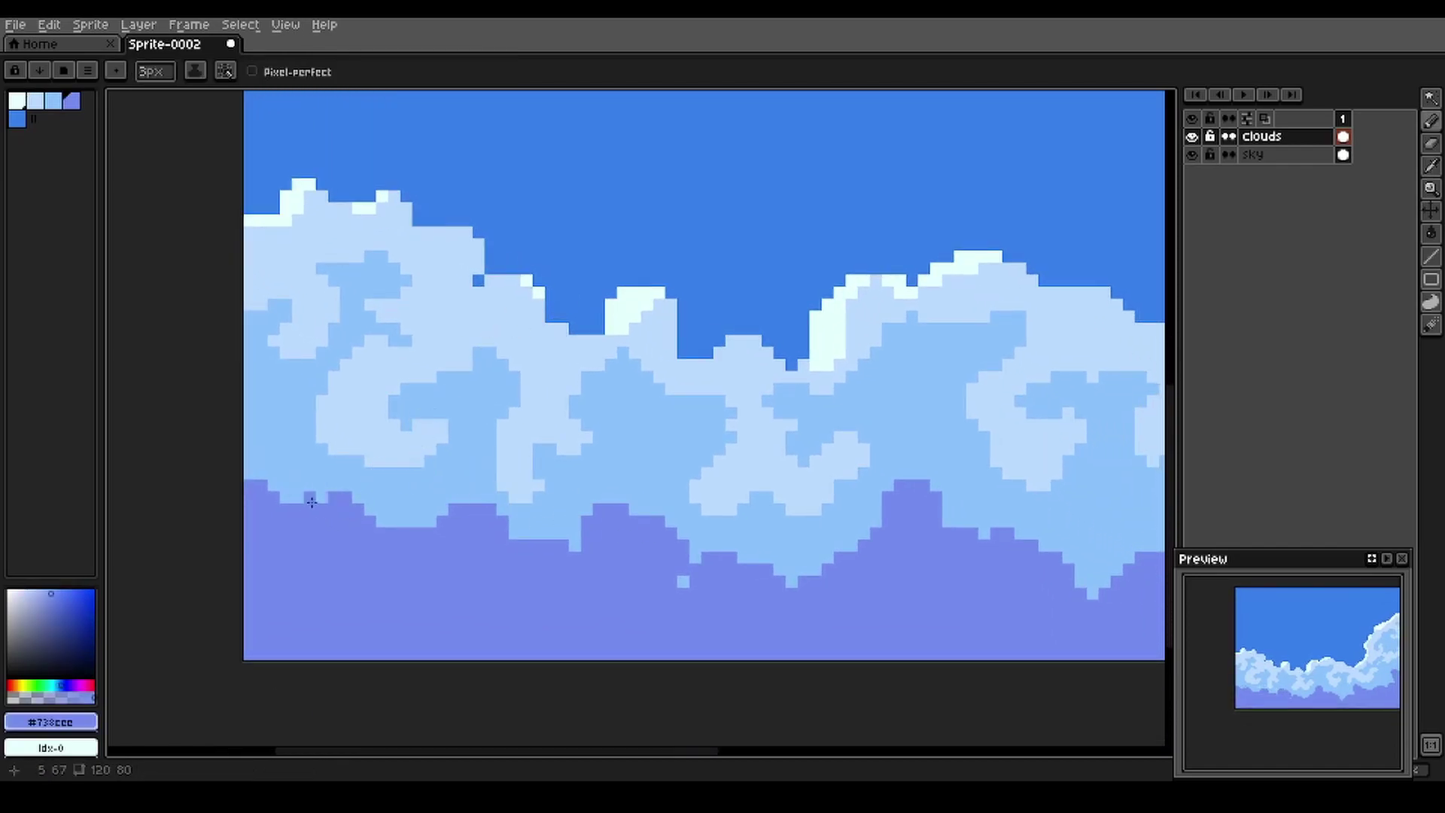
mouse_move(297, 485)
left_mouse_down()
mouse_move(291, 438)
mouse_move(325, 494)
mouse_move(373, 528)
mouse_move(308, 537)
mouse_move(359, 539)
mouse_move(416, 516)
mouse_move(447, 559)
left_mouse_up()
Paint light-blue lobes and a hook into the violet band
left_click(413, 490, "alt")
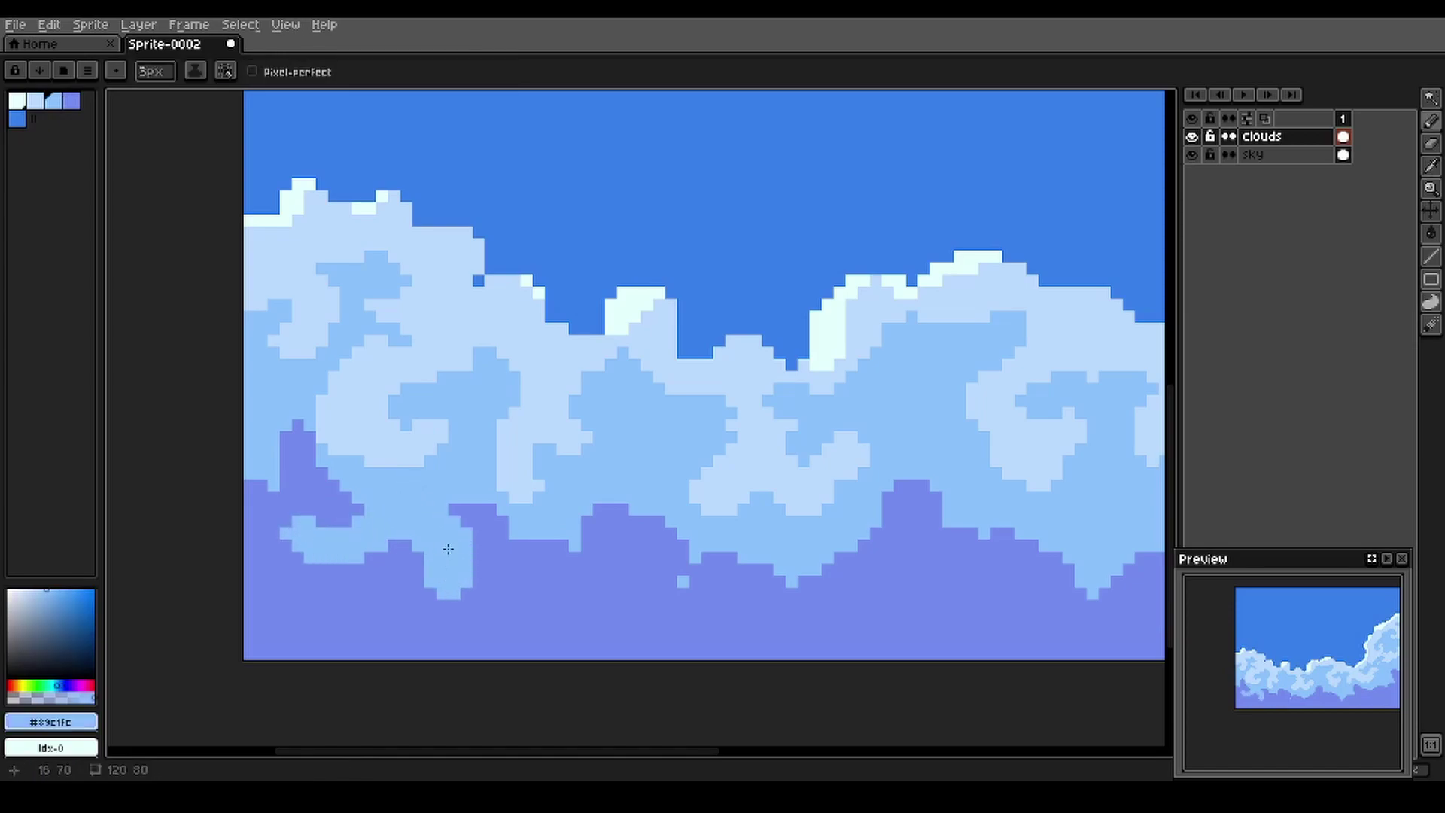
mouse_move(552, 540)
left_mouse_down()
mouse_move(579, 565)
mouse_move(637, 573)
mouse_move(614, 578)
mouse_move(610, 606)
mouse_move(454, 571)
left_mouse_up()
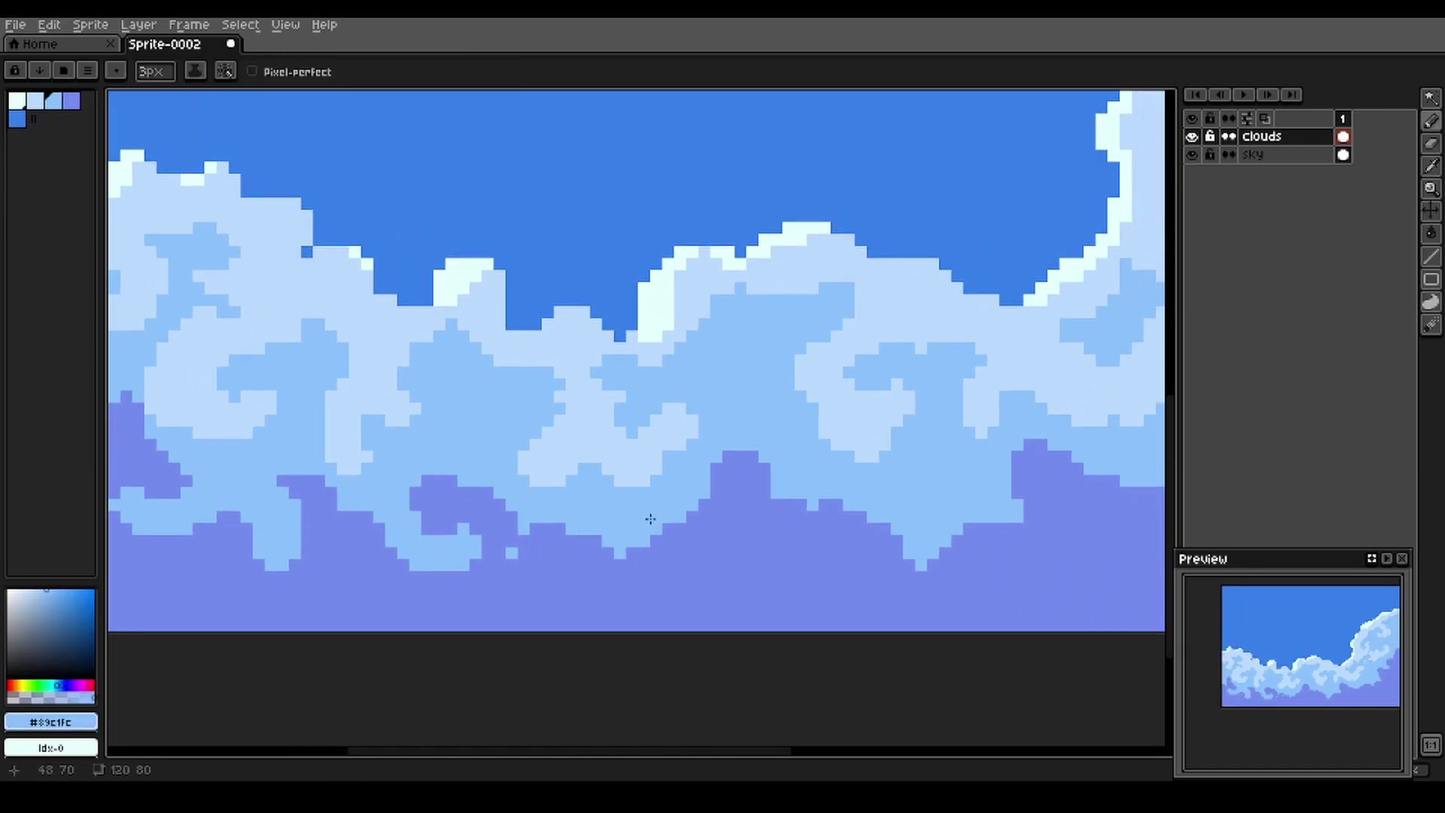
mouse_move(646, 508)
left_mouse_down()
mouse_move(717, 539)
mouse_move(754, 523)
mouse_move(765, 542)
left_mouse_up()
mouse_move(647, 543)
left_mouse_down()
mouse_move(585, 566)
mouse_move(572, 553)
mouse_move(461, 570)
left_mouse_up()
key("space")
mouse_move(729, 506)
left_mouse_down()
mouse_move(709, 527)
mouse_move(741, 557)
mouse_move(595, 565)
left_mouse_up()
Add more hooked light-blue strokes and blobs over the violet toward the right
key("space")
mouse_move(651, 499)
left_mouse_down()
mouse_move(741, 539)
mouse_move(769, 502)
mouse_move(731, 524)
mouse_move(751, 558)
mouse_move(638, 556)
left_mouse_up()
key("space")
mouse_move(750, 457)
left_mouse_down()
mouse_move(790, 497)
mouse_move(824, 482)
left_mouse_up()
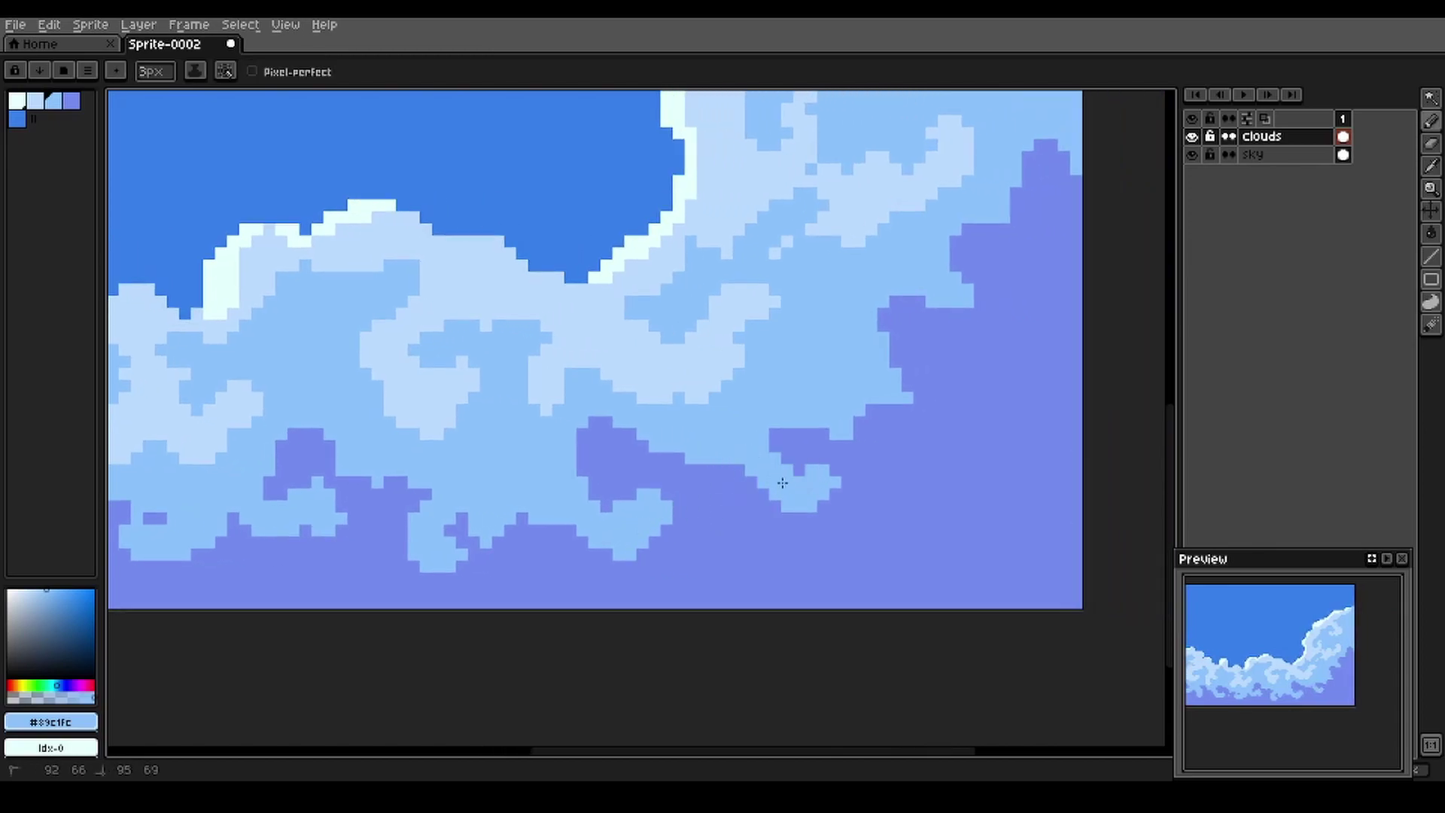
mouse_move(951, 432)
left_mouse_down()
mouse_move(980, 415)
mouse_move(1032, 440)
mouse_move(1045, 406)
mouse_move(1022, 413)
mouse_move(985, 378)
left_mouse_up()
key("space")
left_click_drag(813, 482, 749, 585)
left_click_drag(892, 391, 955, 394)
Paint violet patches back over the light-blue cloud and its tip
left_click(855, 429, "alt")
mouse_move(824, 463)
left_mouse_down()
mouse_move(760, 443)
mouse_move(801, 456)
mouse_move(827, 444)
left_mouse_up()
key("space")
left_click_drag(700, 491, 576, 460)
left_click_drag(839, 493, 764, 500)
left_click_drag(672, 557, 625, 697)
left_click(809, 402, "alt")
left_click_drag(793, 376, 769, 354)
Paint a violet curl into the tall right cloud and recentre the whole sprite
key("space")
left_click_drag(754, 371, 741, 554)
mouse_move(800, 442)
left_mouse_down()
mouse_move(801, 368)
mouse_move(815, 345)
mouse_move(778, 370)
left_mouse_up()
left_click_drag(557, 594, 707, 413)
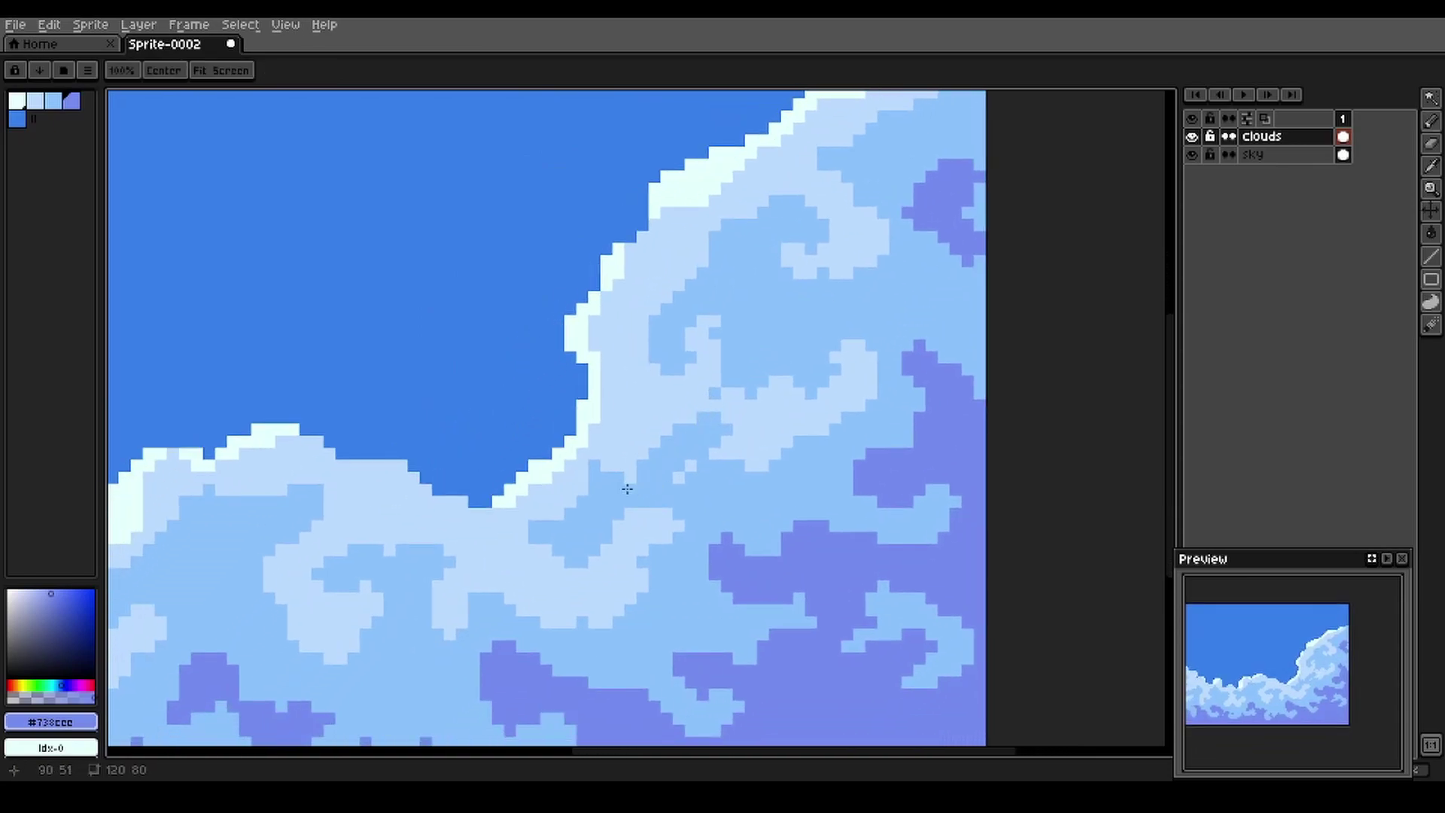
scroll(626, 490, "down", 3)
left_click_drag(505, 549, 733, 505)
Shrink the pencil to 1 pixel, sample the pale cloud blue, and mark a 2×2 cloud patch
scroll(736, 506, "down", 1)
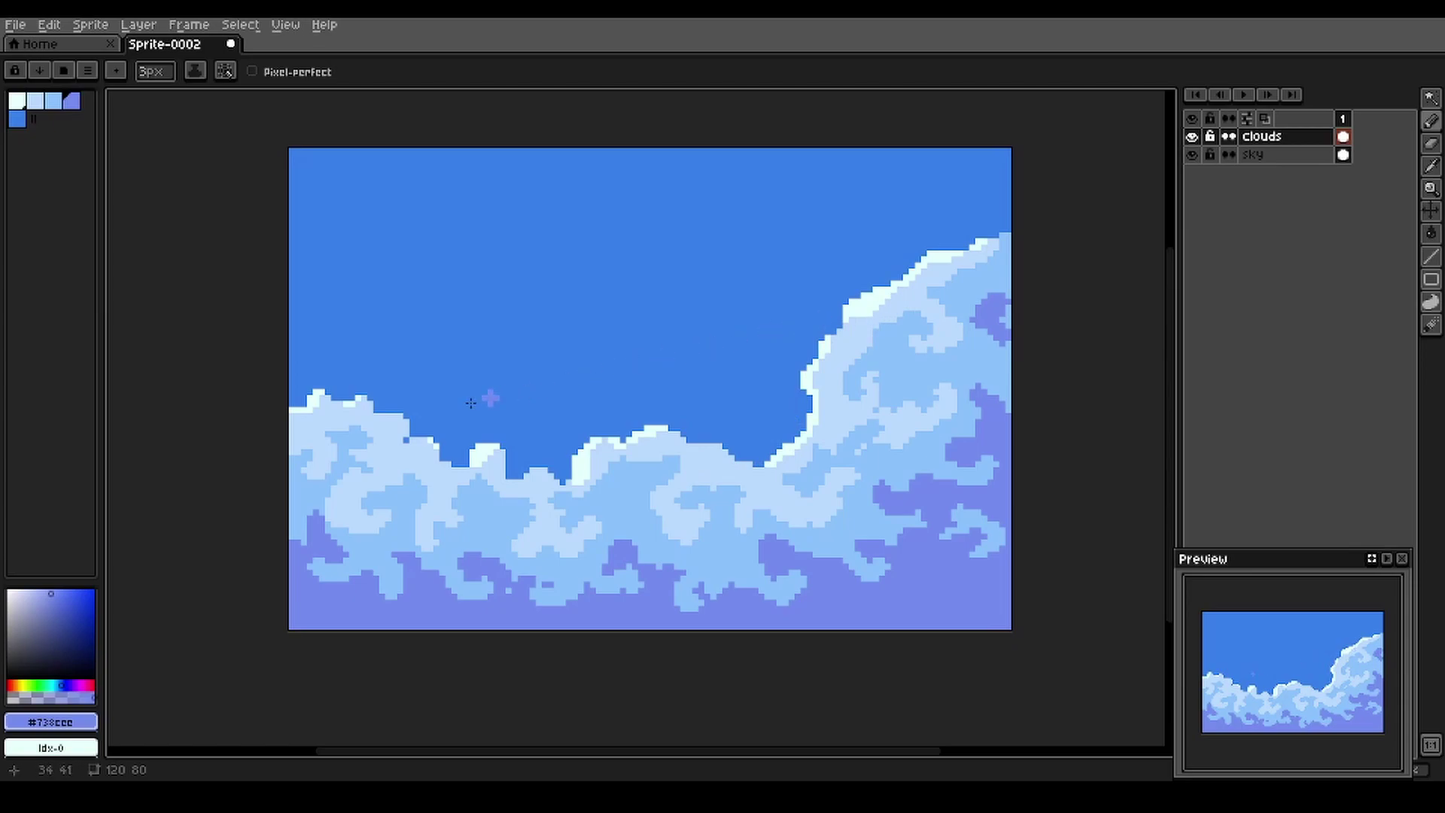
scroll(326, 463, "up", 2)
scroll(326, 462, "up", 2)
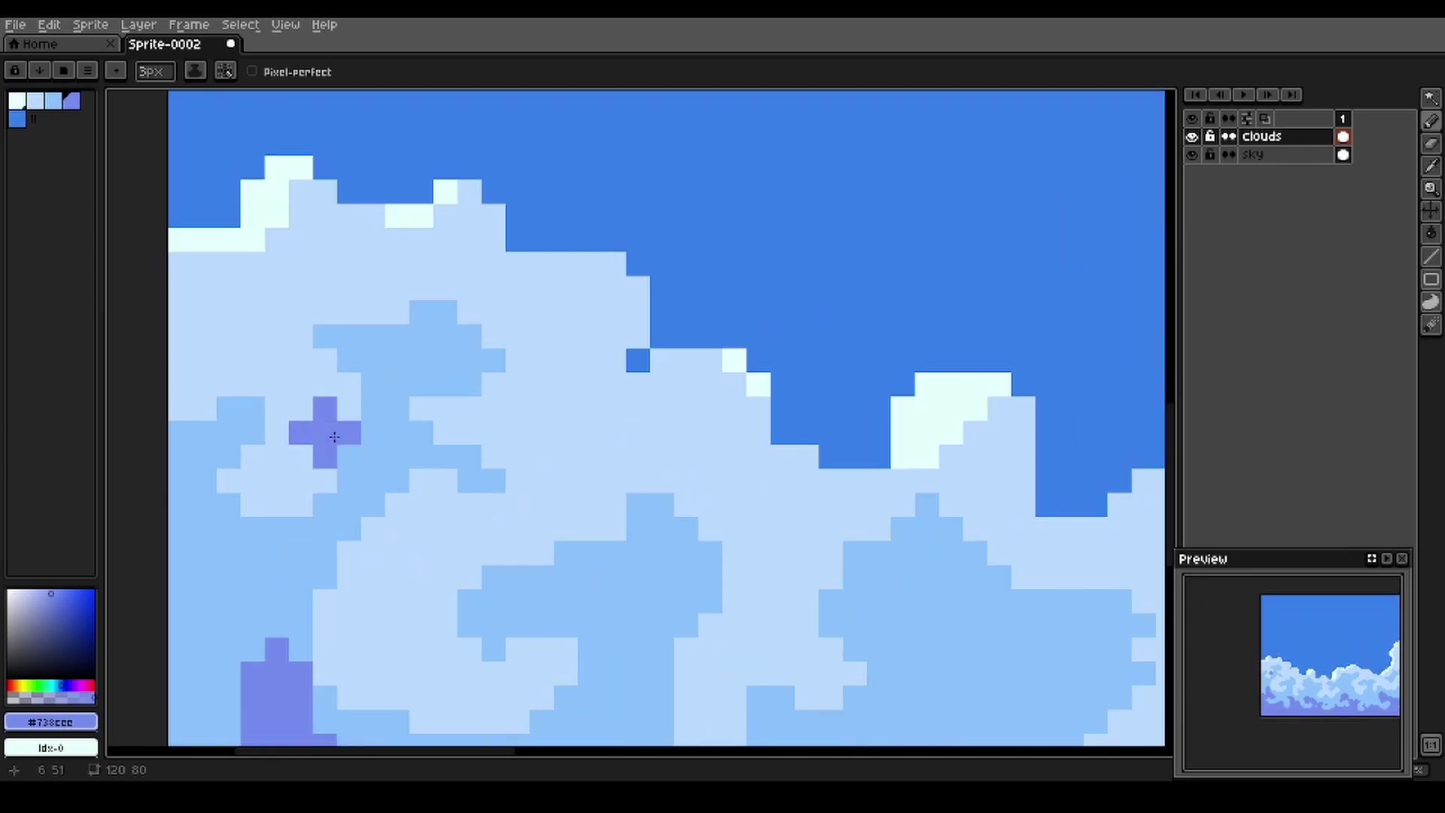
key("minus")
key("minus")
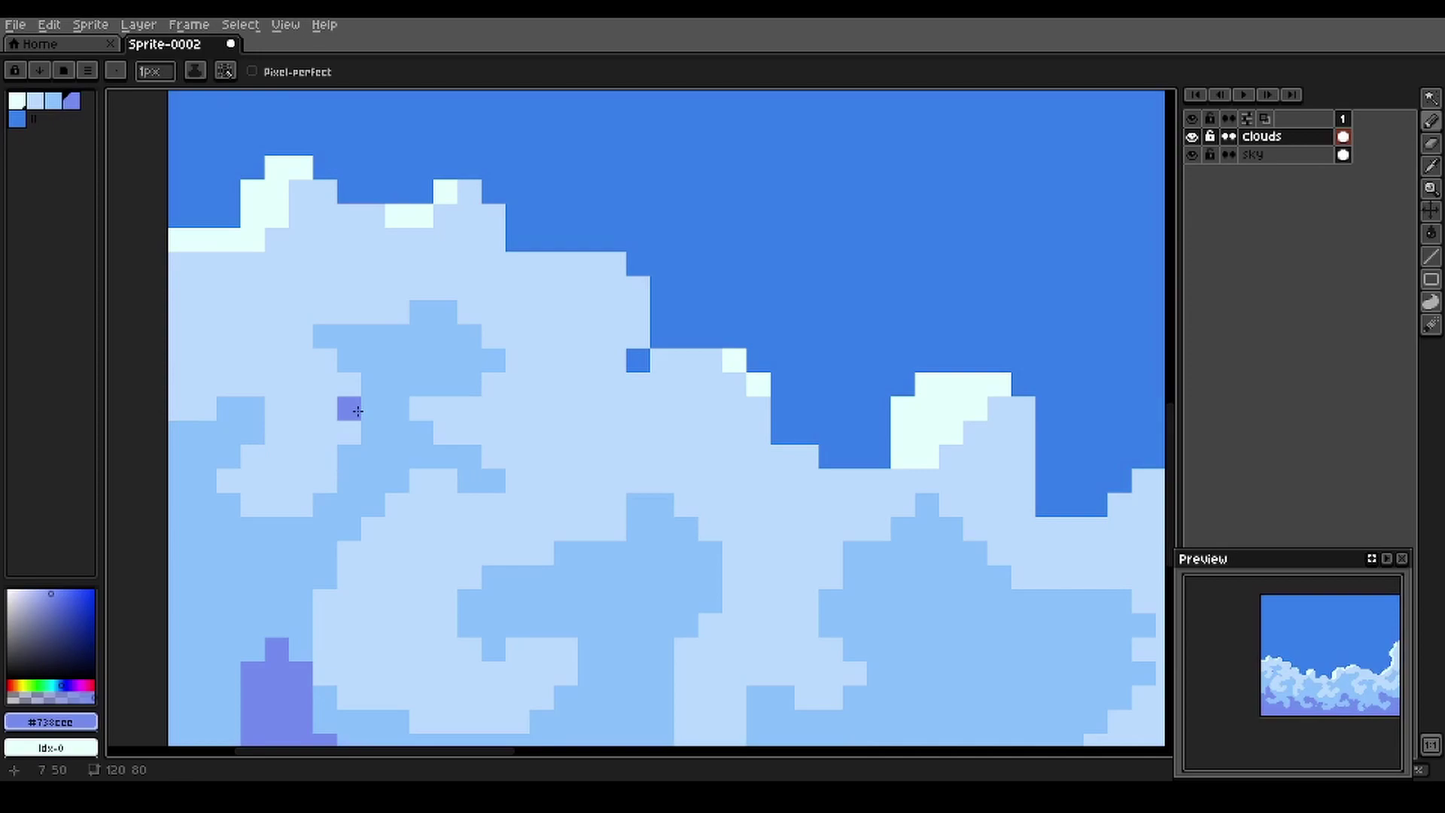
key("i")
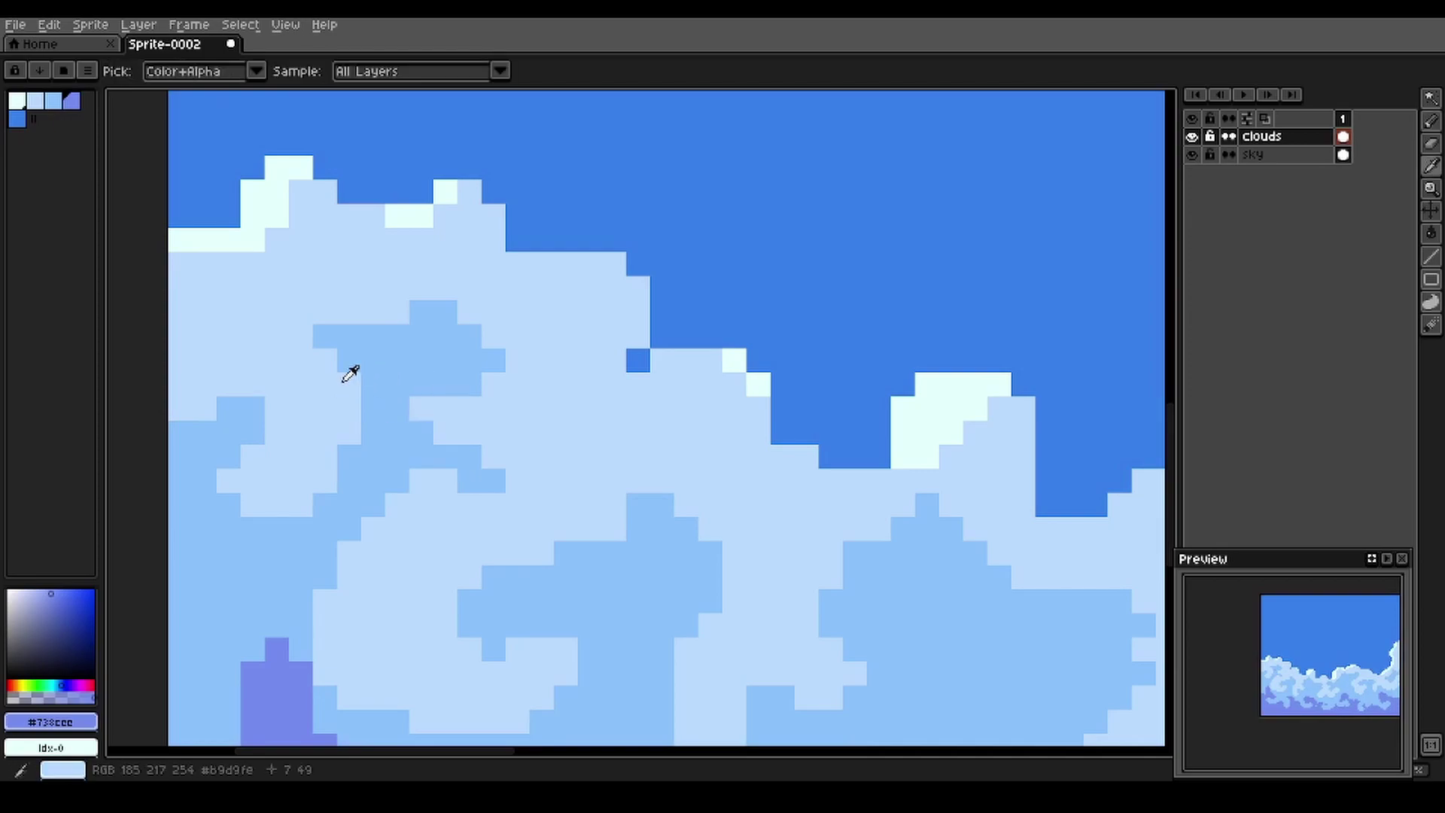
left_click(344, 380)
key("b")
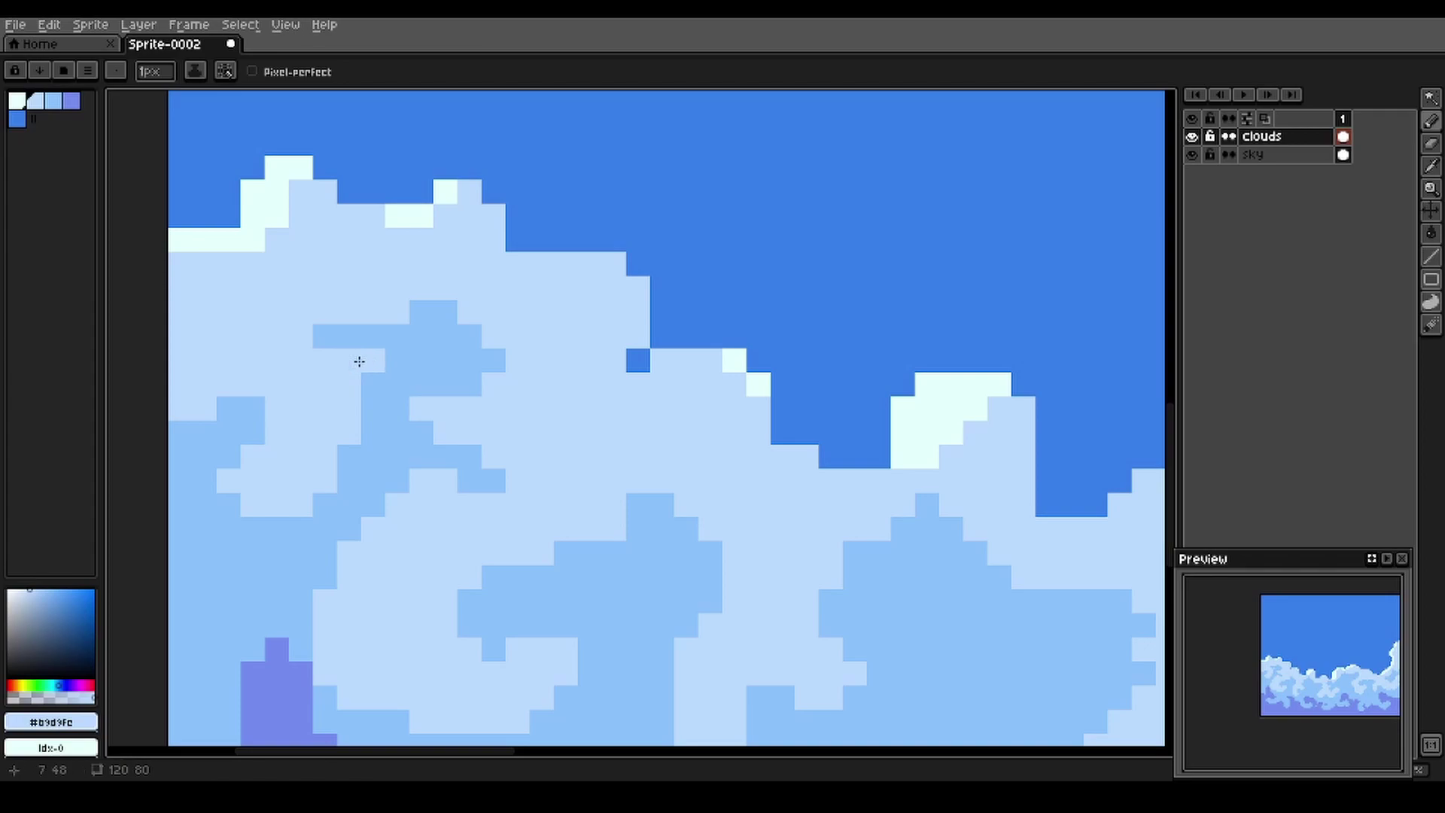
key("m")
left_click_drag(348, 359, 381, 391)
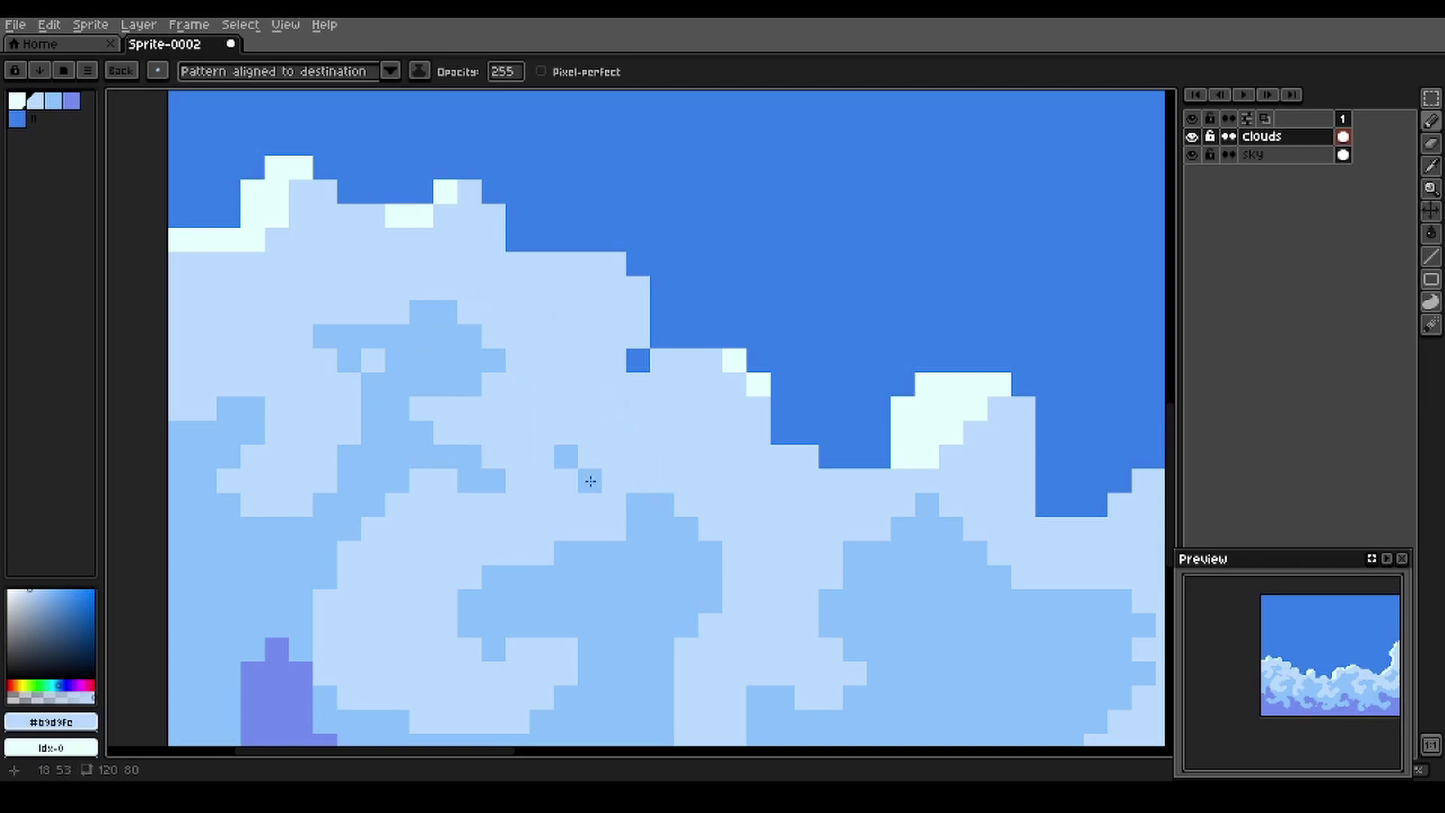
Dot pale-blue dither pixels into the cloud and undo the stray darker pixels
left_click(349, 360)
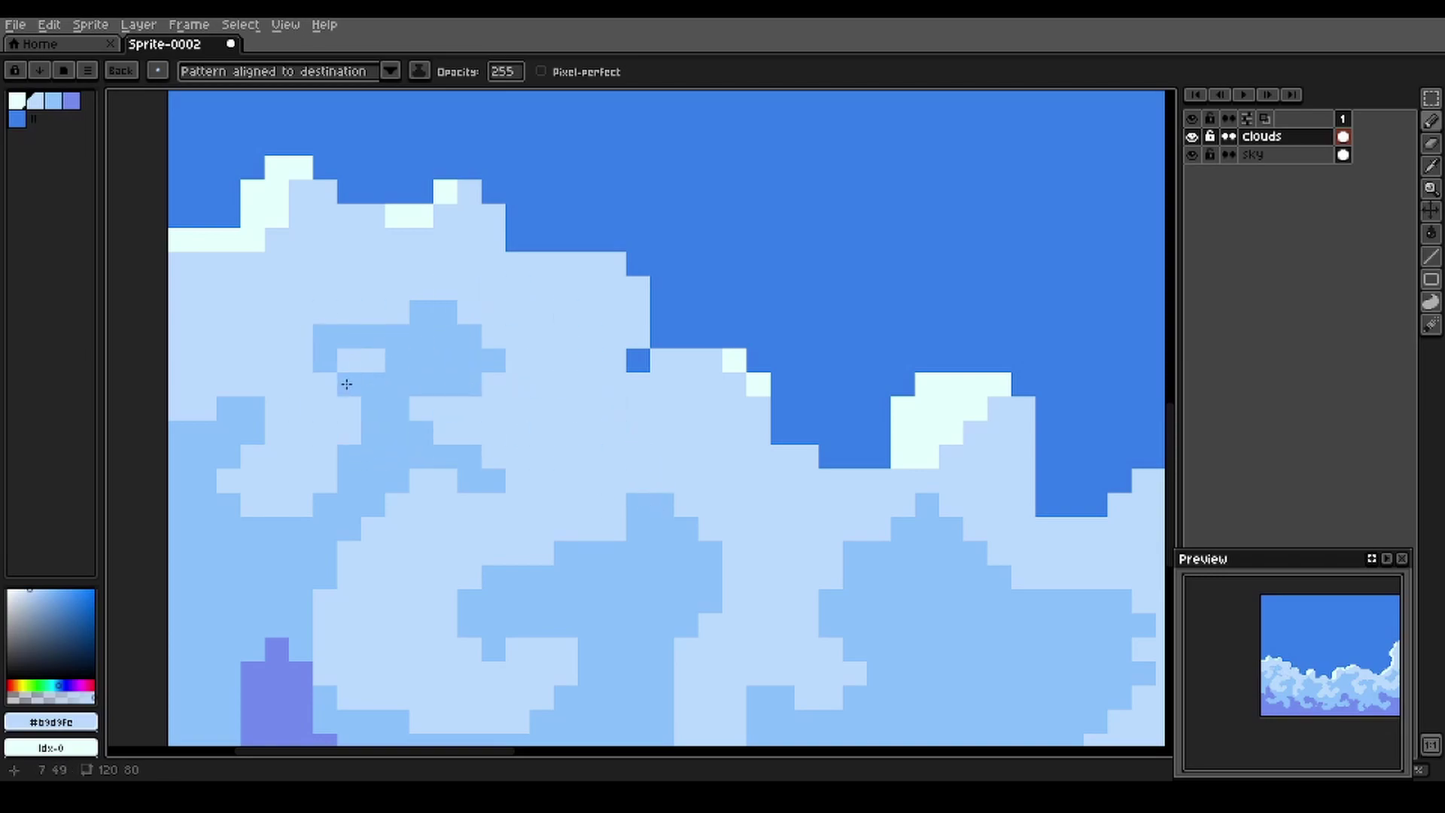
left_click(346, 377)
right_click(325, 288)
right_click(346, 301)
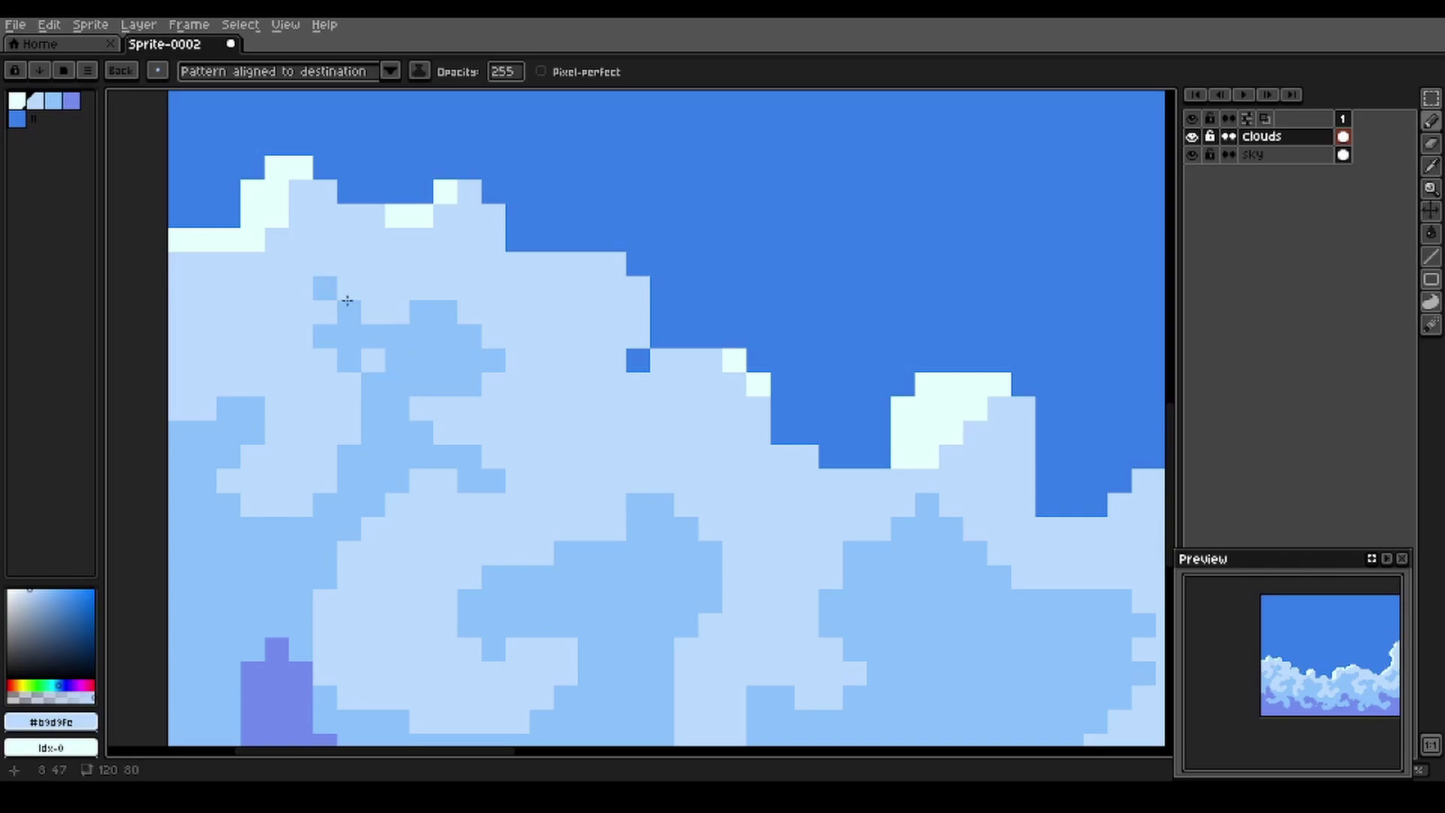
key("ctrl+z")
key("ctrl+z")
Set the pattern to aligned-to-destination and checker-dither light tones across the left, middle and right clouds
left_click(391, 72)
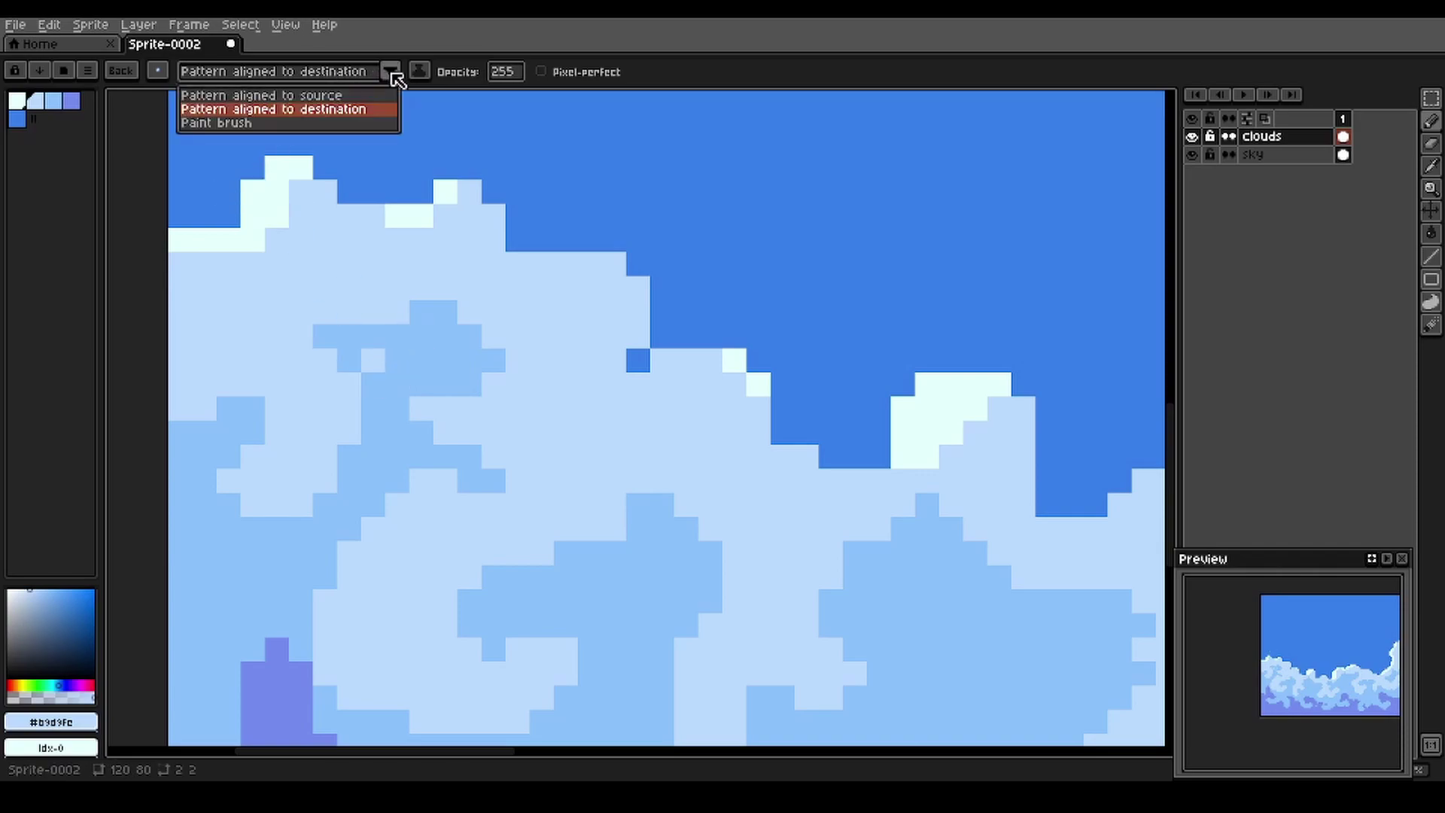
left_click(374, 121)
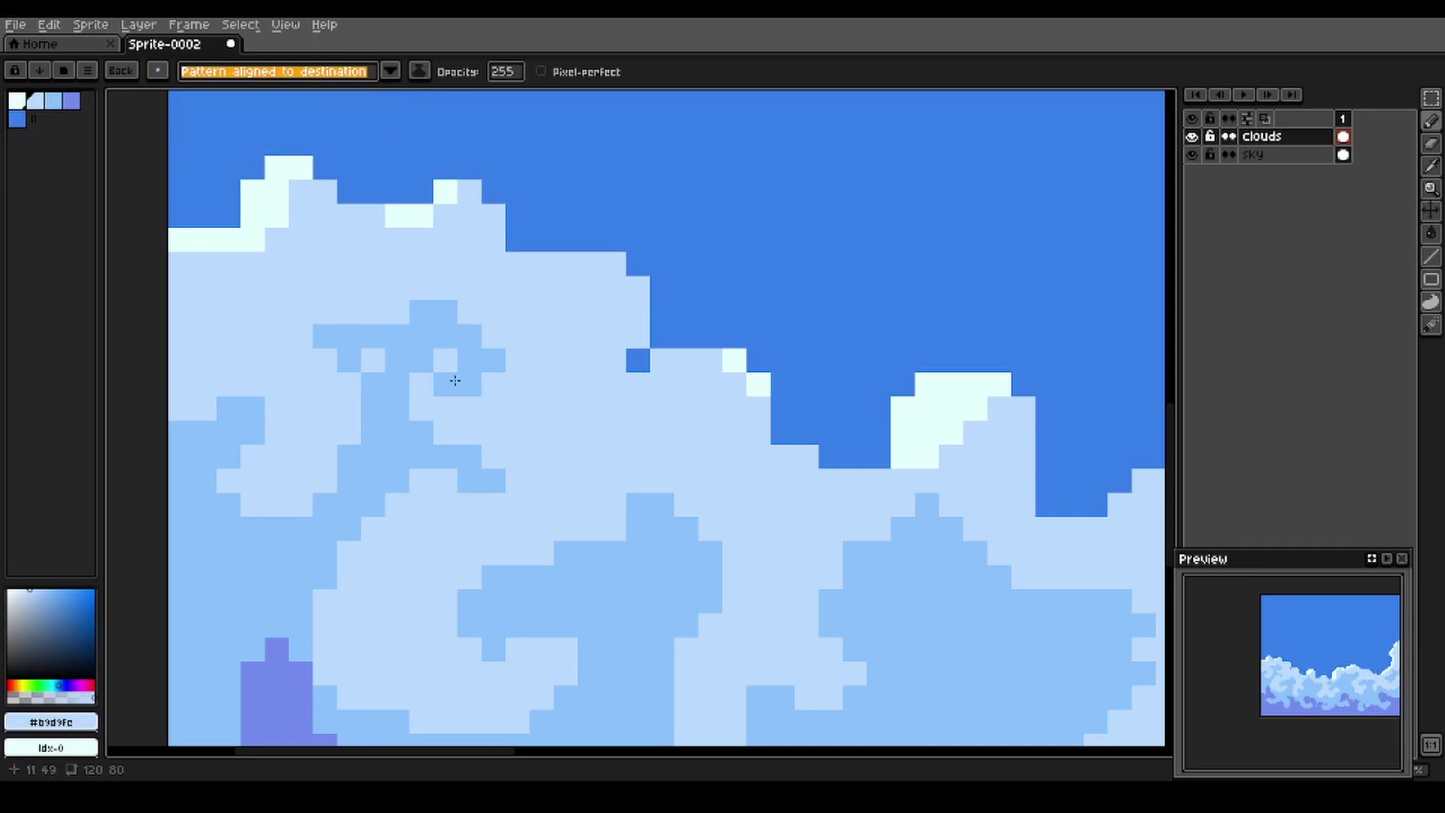
scroll(454, 381, "down", 4)
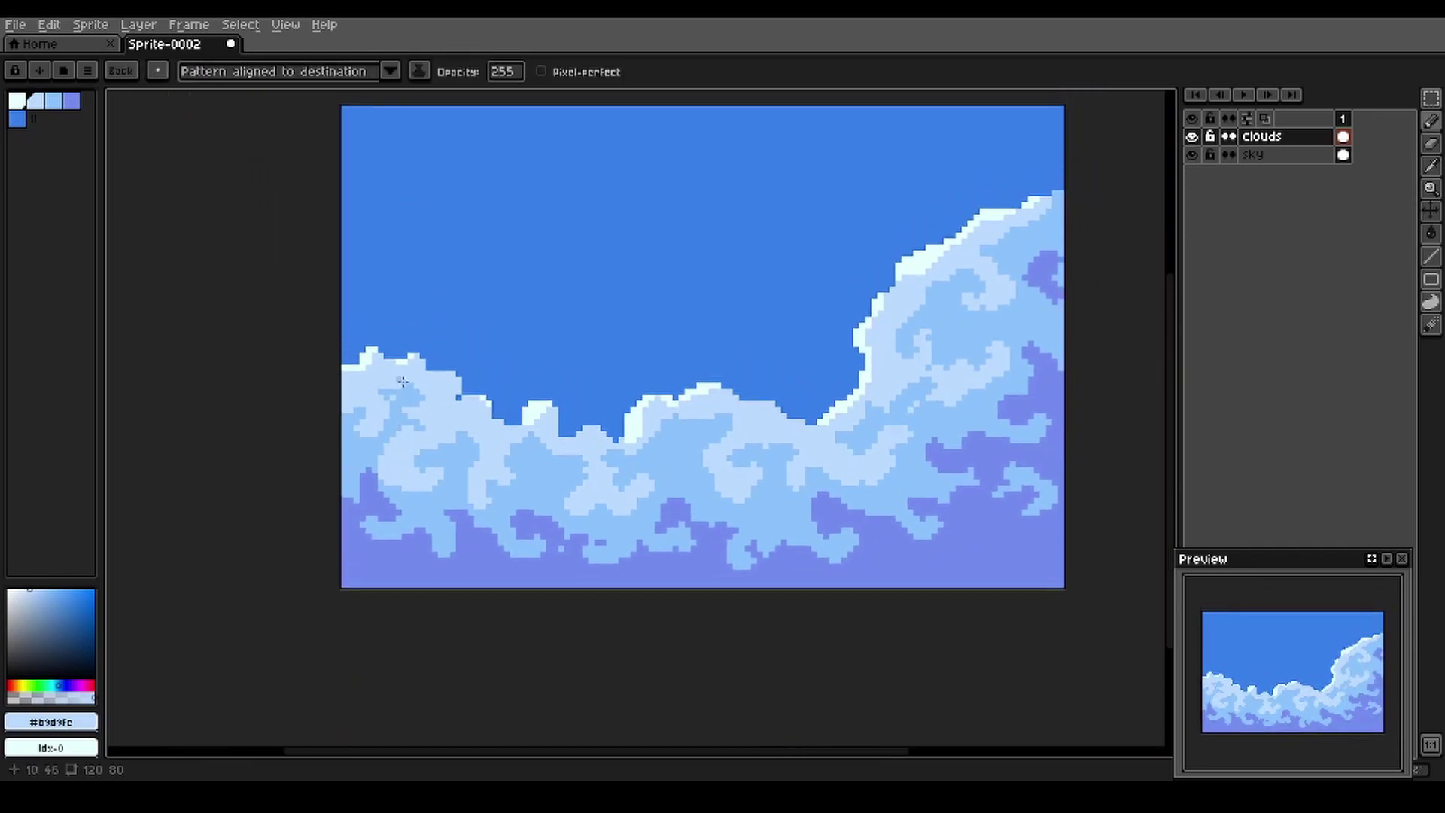
mouse_move(405, 422)
left_mouse_down()
mouse_move(380, 472)
mouse_move(391, 452)
mouse_move(388, 468)
mouse_move(491, 460)
mouse_move(468, 510)
left_mouse_up()
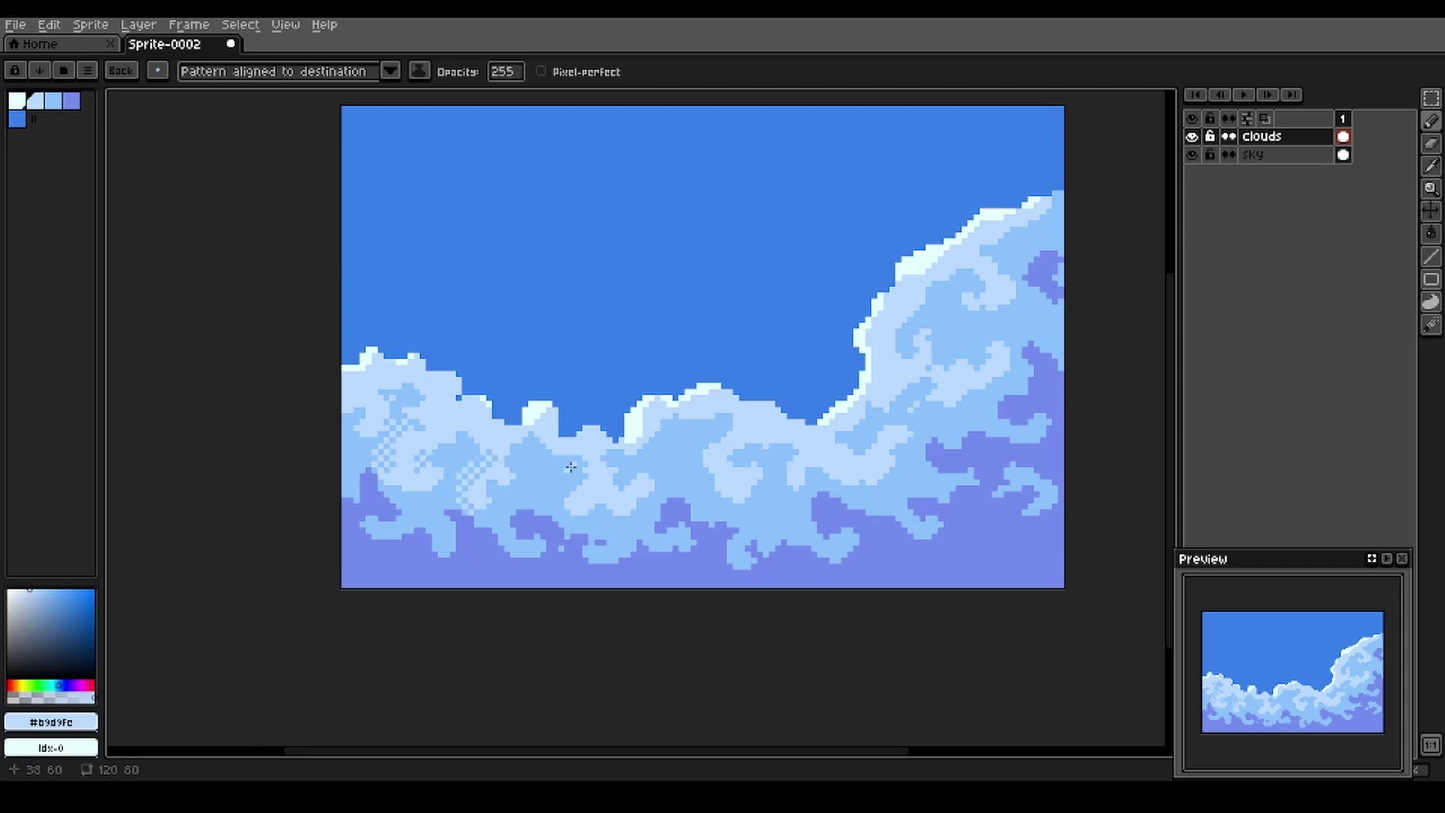
left_click_drag(570, 468, 574, 505)
mouse_move(732, 428)
left_mouse_down()
mouse_move(705, 471)
mouse_move(712, 489)
mouse_move(793, 465)
mouse_move(785, 478)
mouse_move(837, 442)
mouse_move(865, 455)
mouse_move(844, 489)
mouse_move(898, 457)
left_mouse_up()
left_click_drag(860, 477, 746, 528)
left_click_drag(802, 467, 824, 447)
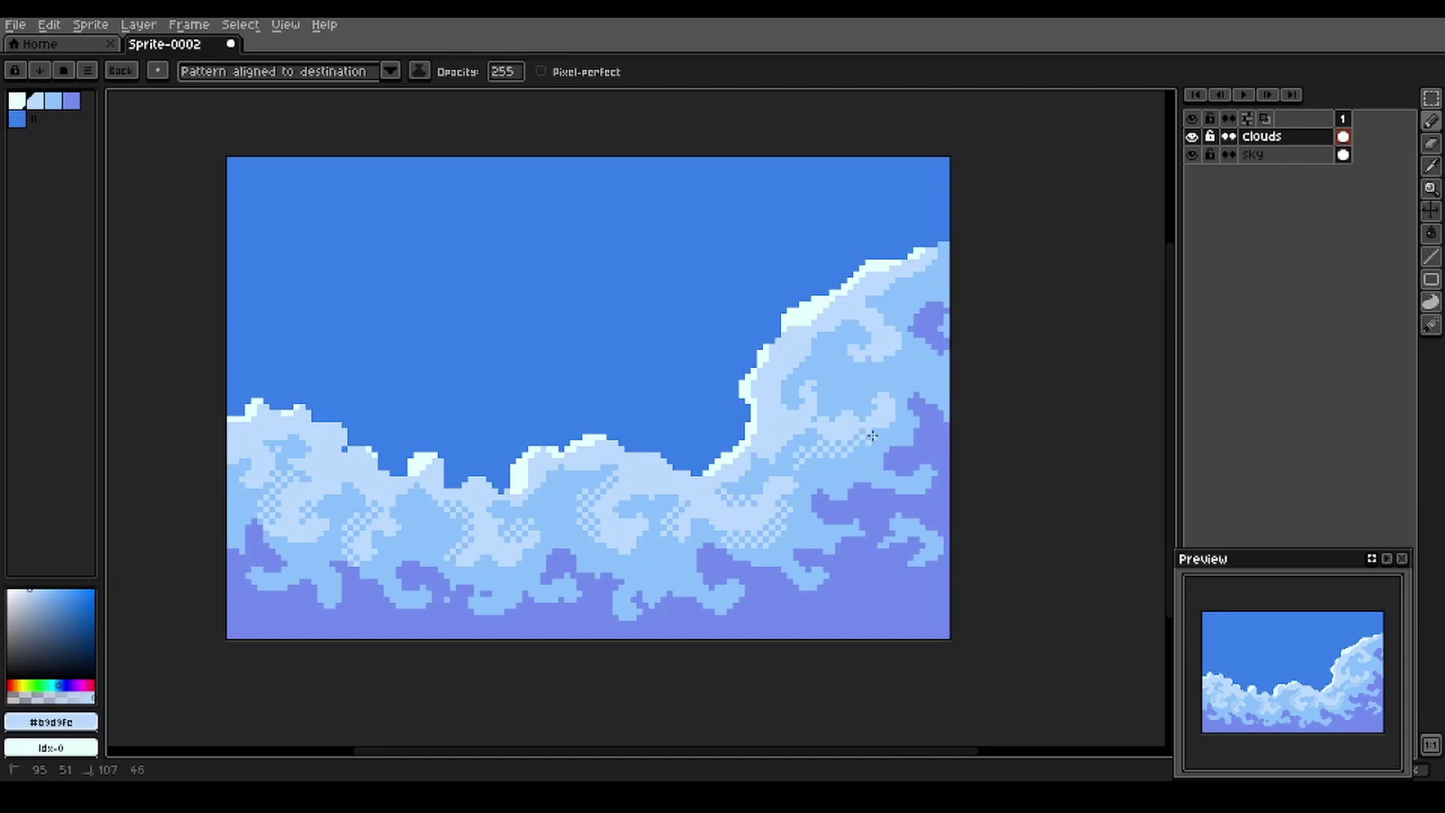
mouse_move(795, 369)
left_mouse_down()
mouse_move(855, 324)
mouse_move(746, 439)
left_mouse_up()
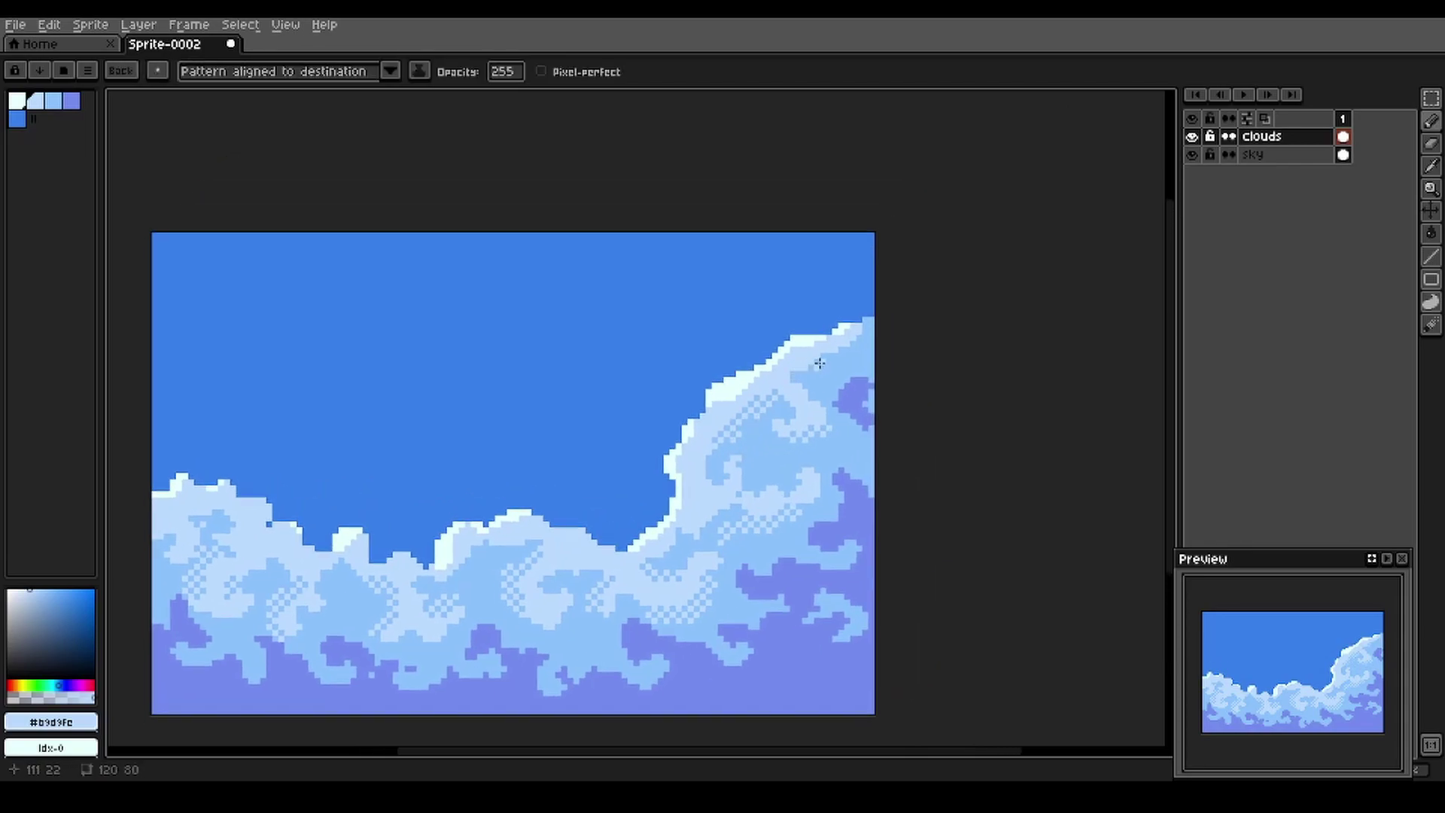
Sample near-white as primary and light blue as secondary, and touch up the white cloud patch
left_click_drag(364, 578, 535, 526)
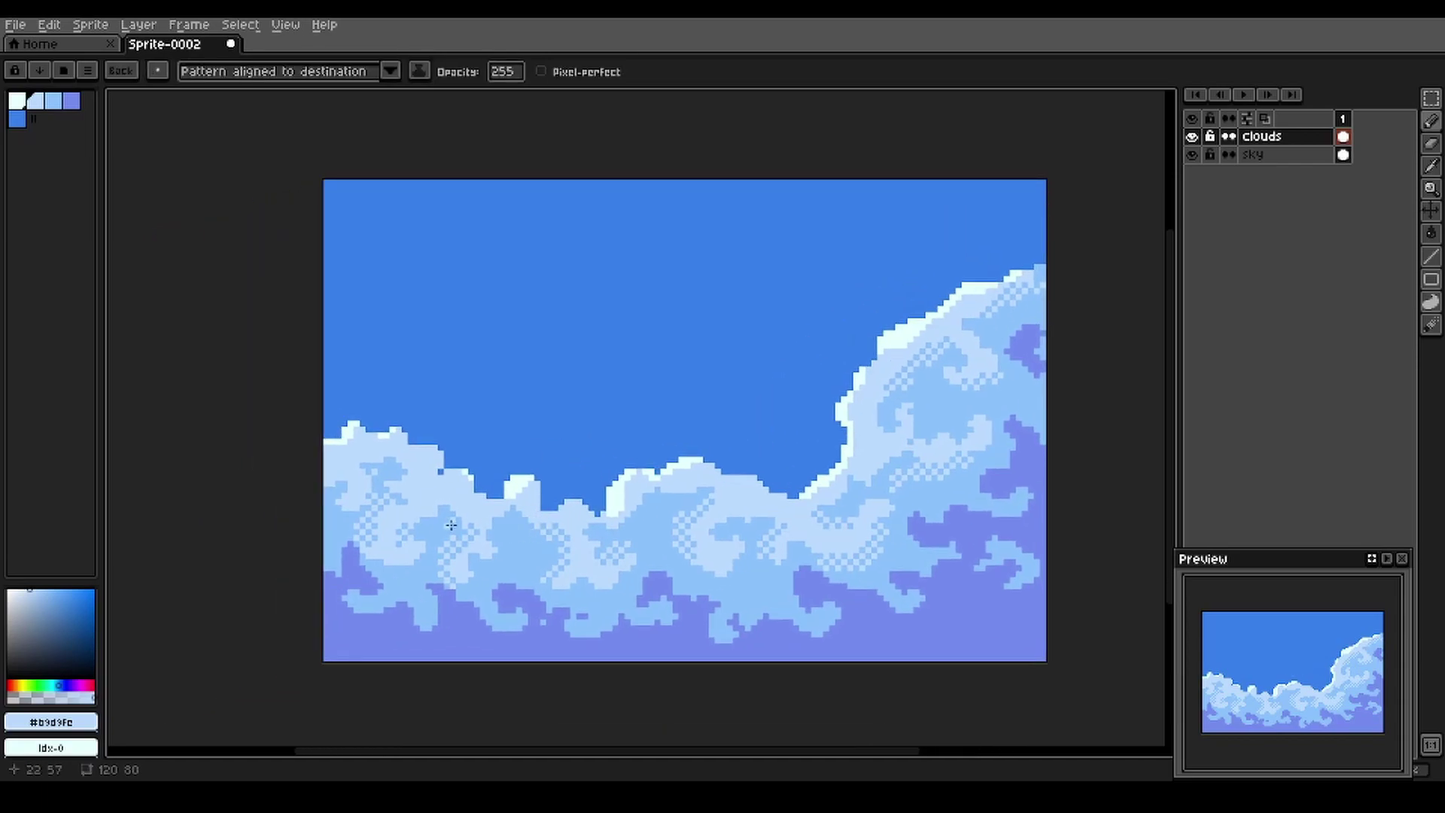
scroll(450, 527, "up", 3)
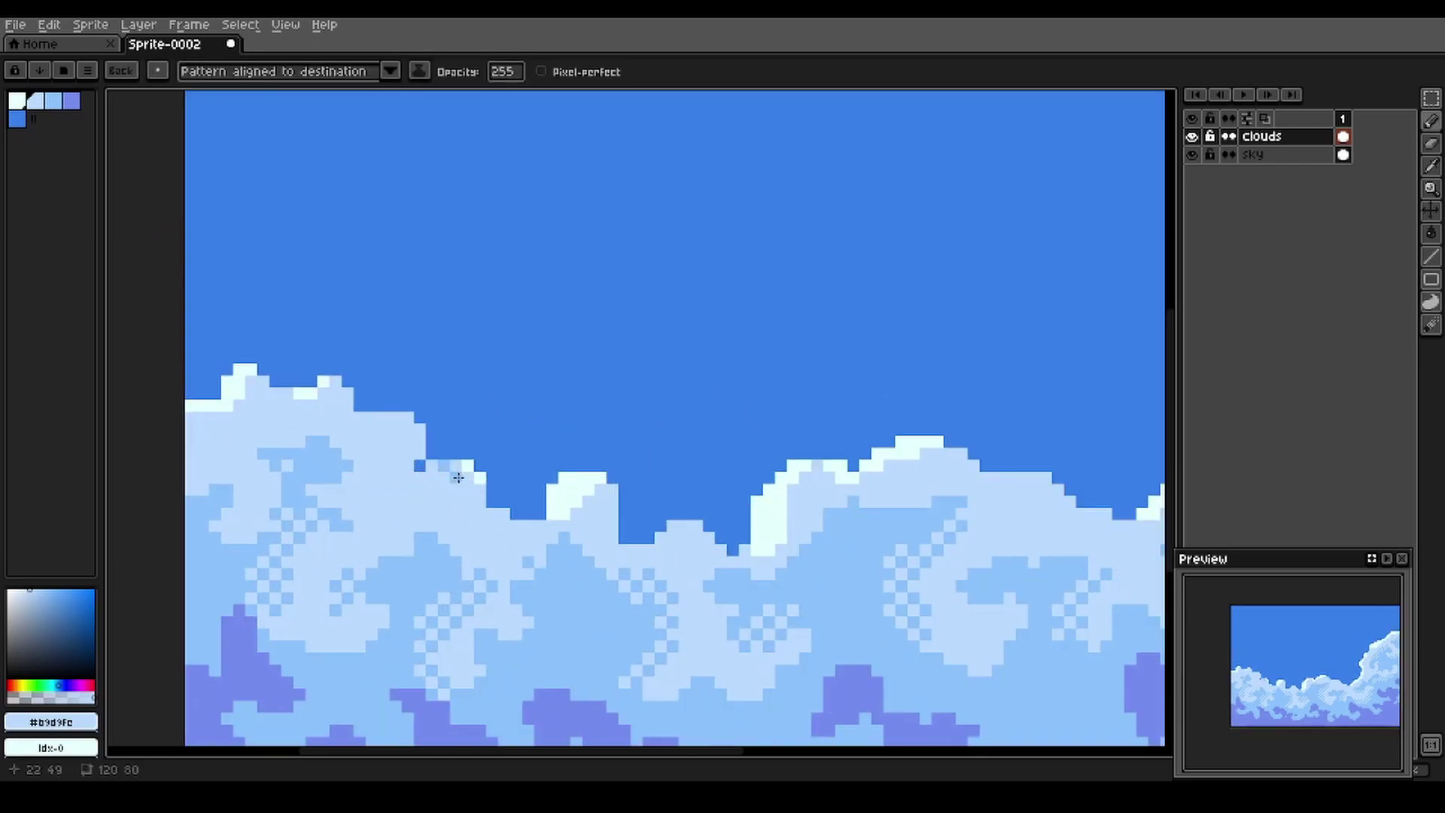
key("i")
left_click(602, 478, "alt")
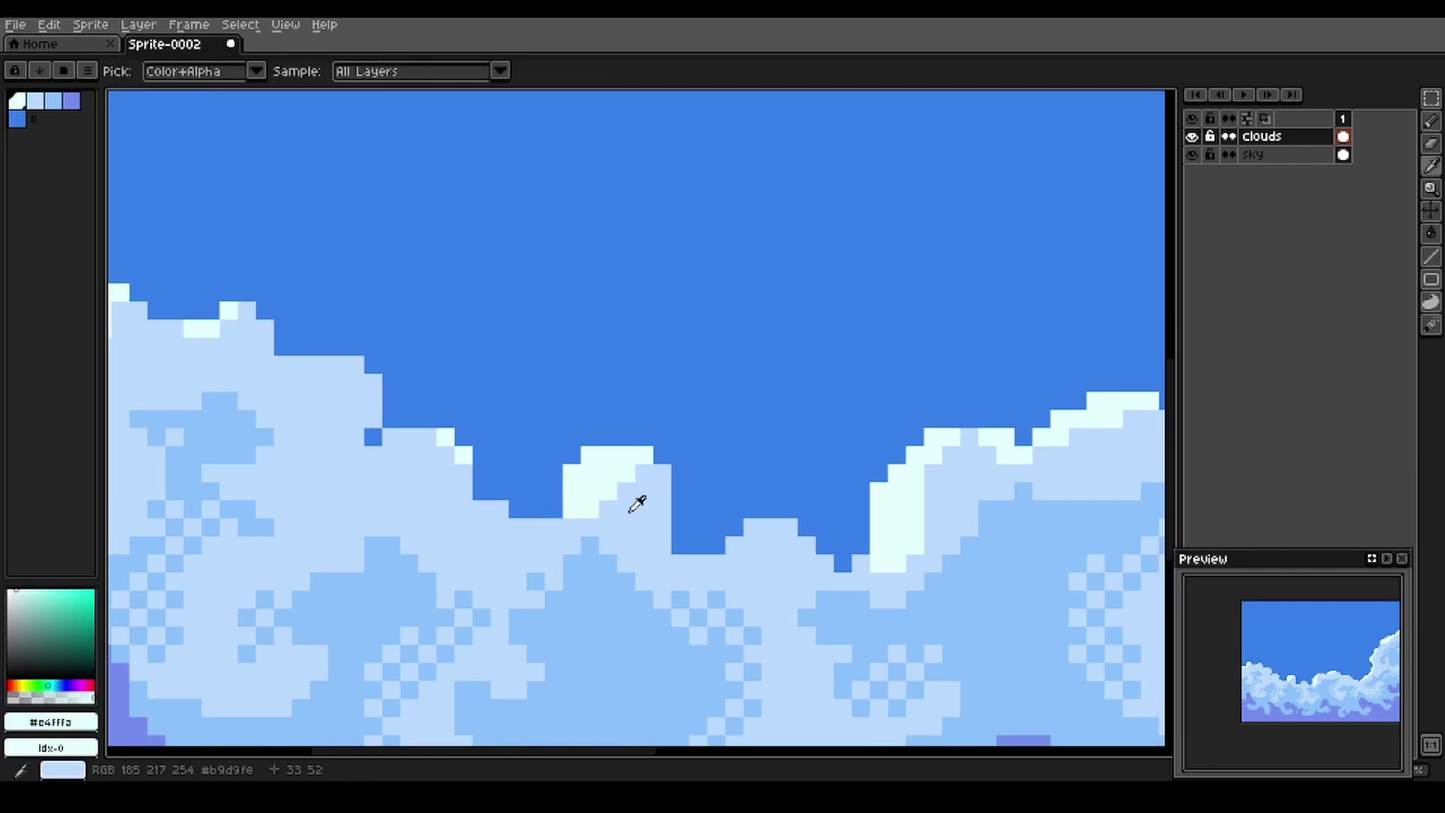
right_click(630, 512, "alt")
right_click(591, 492)
left_click_drag(574, 503, 626, 496)
left_click(642, 505)
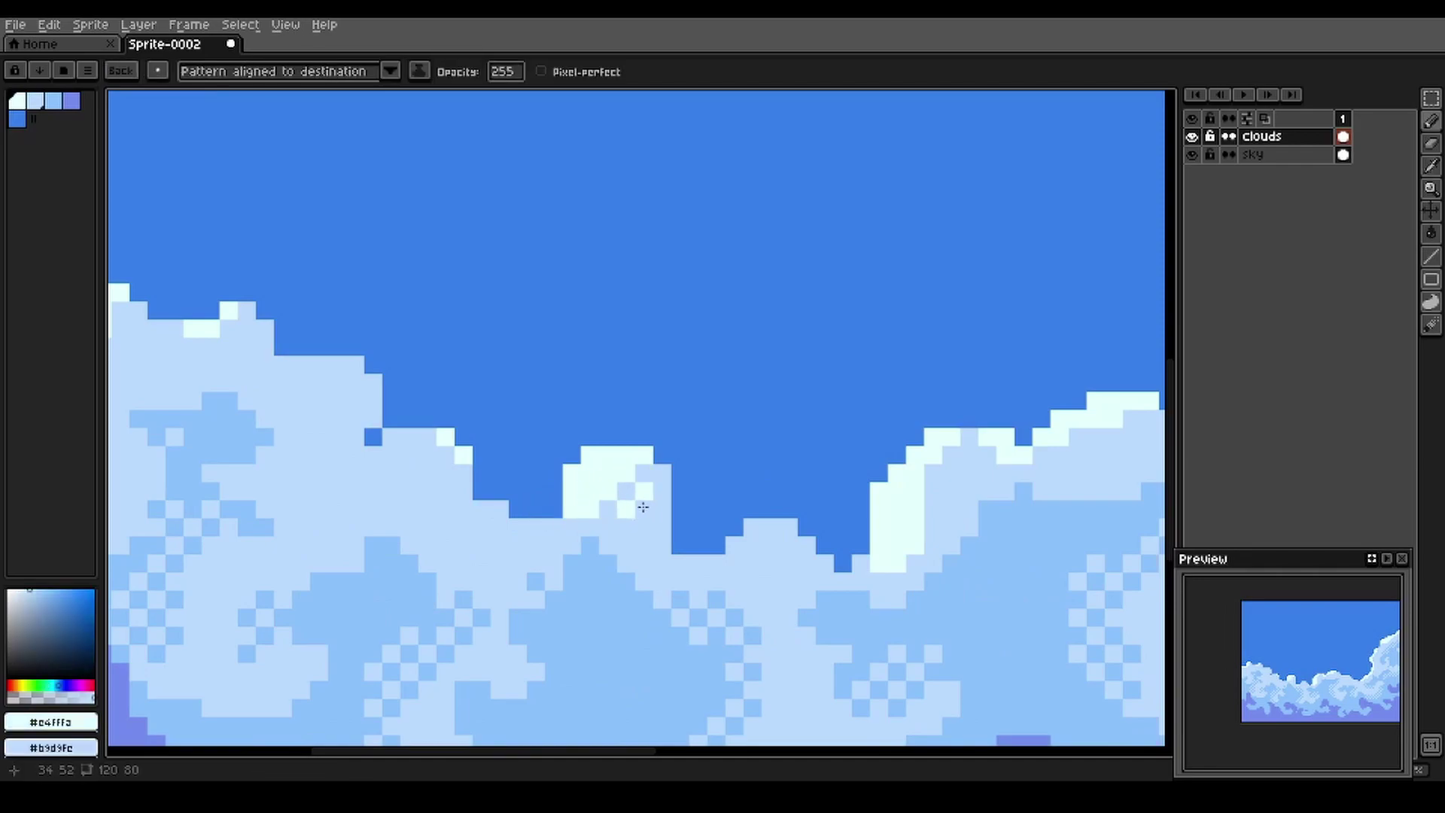
right_click(617, 501)
key("ctrl+z")
key("i")
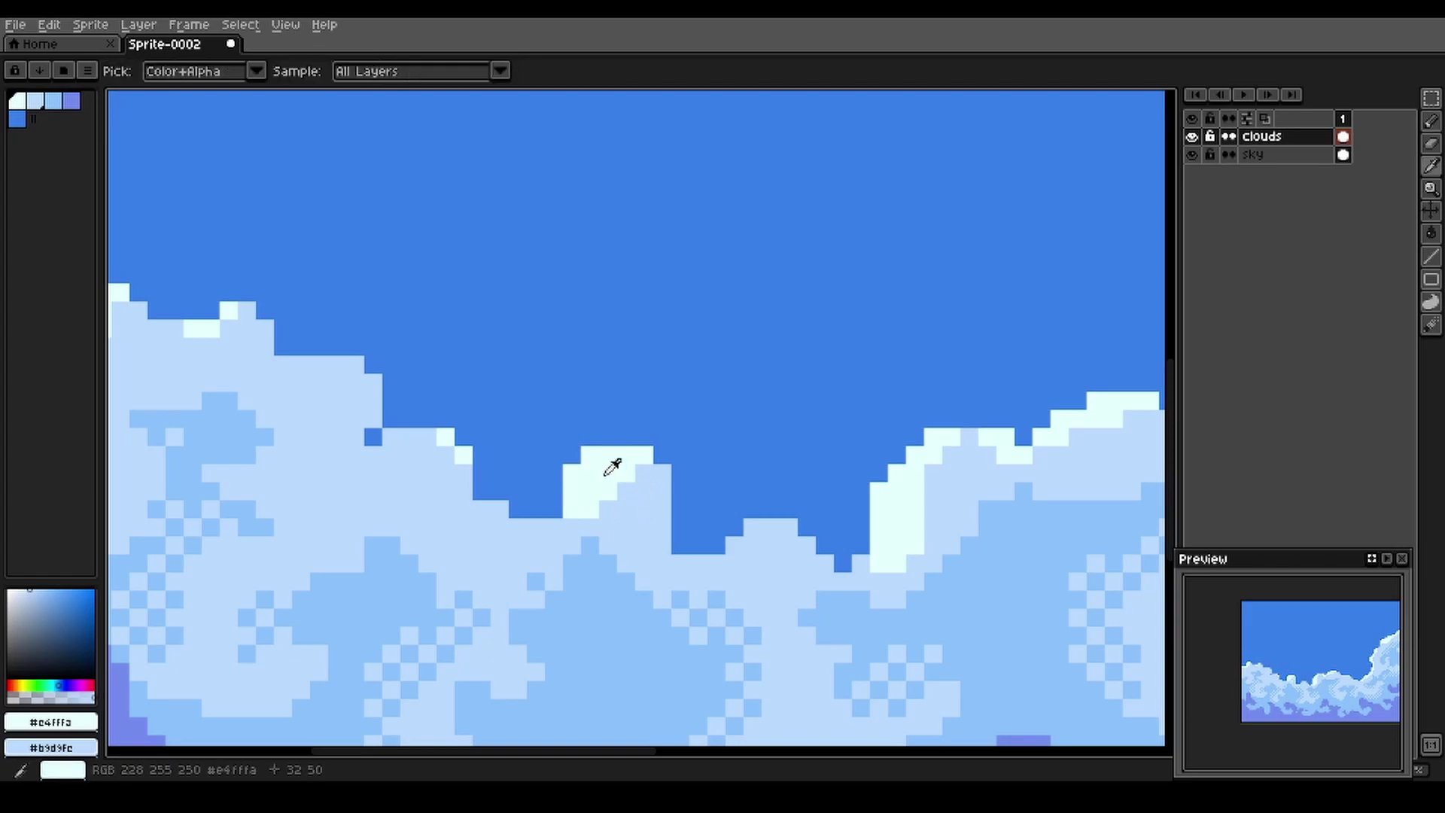
key("b")
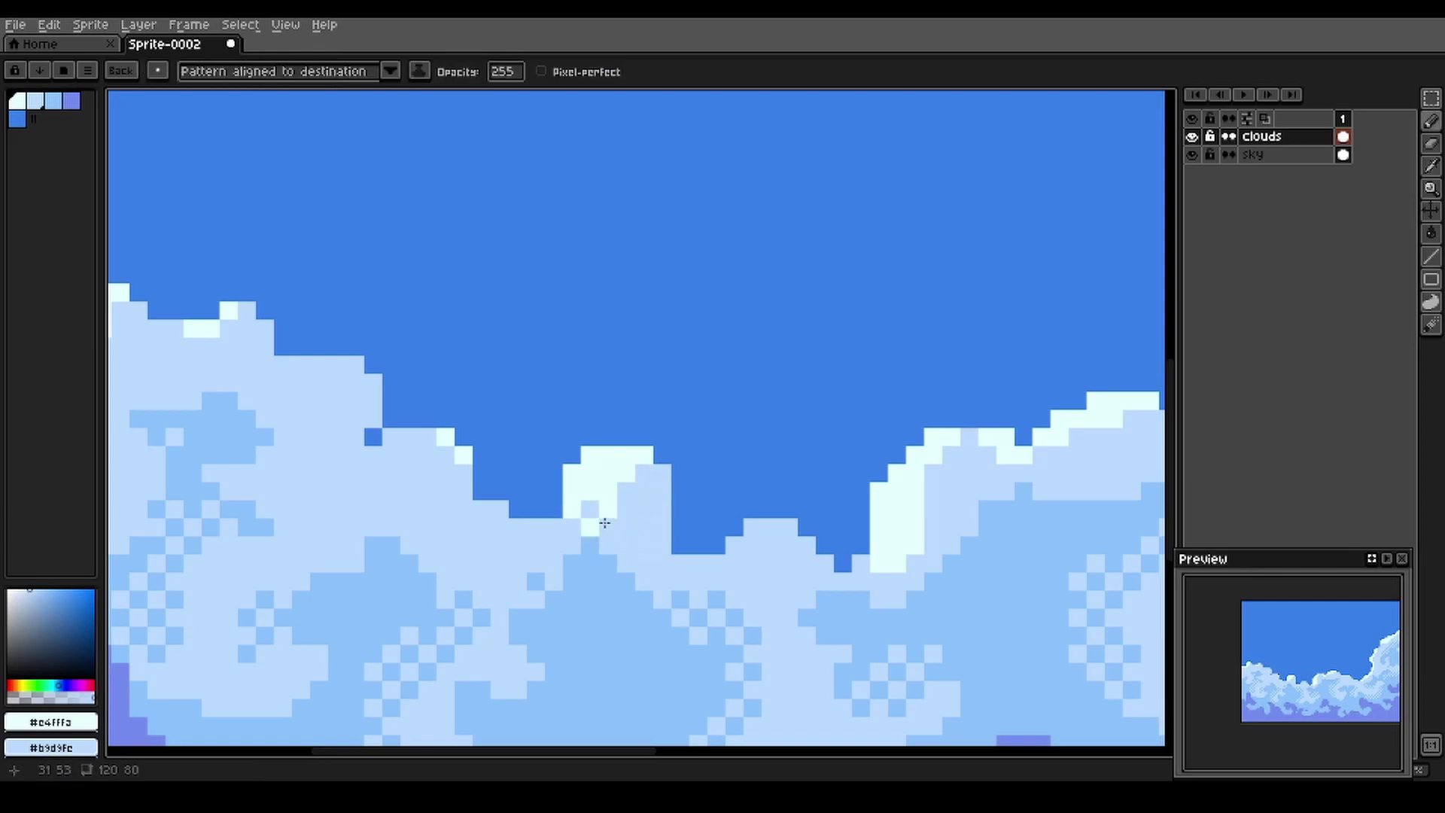
Dither white highlights down the small cloud bump and across the cloud peaks
left_click_drag(500, 545, 493, 557)
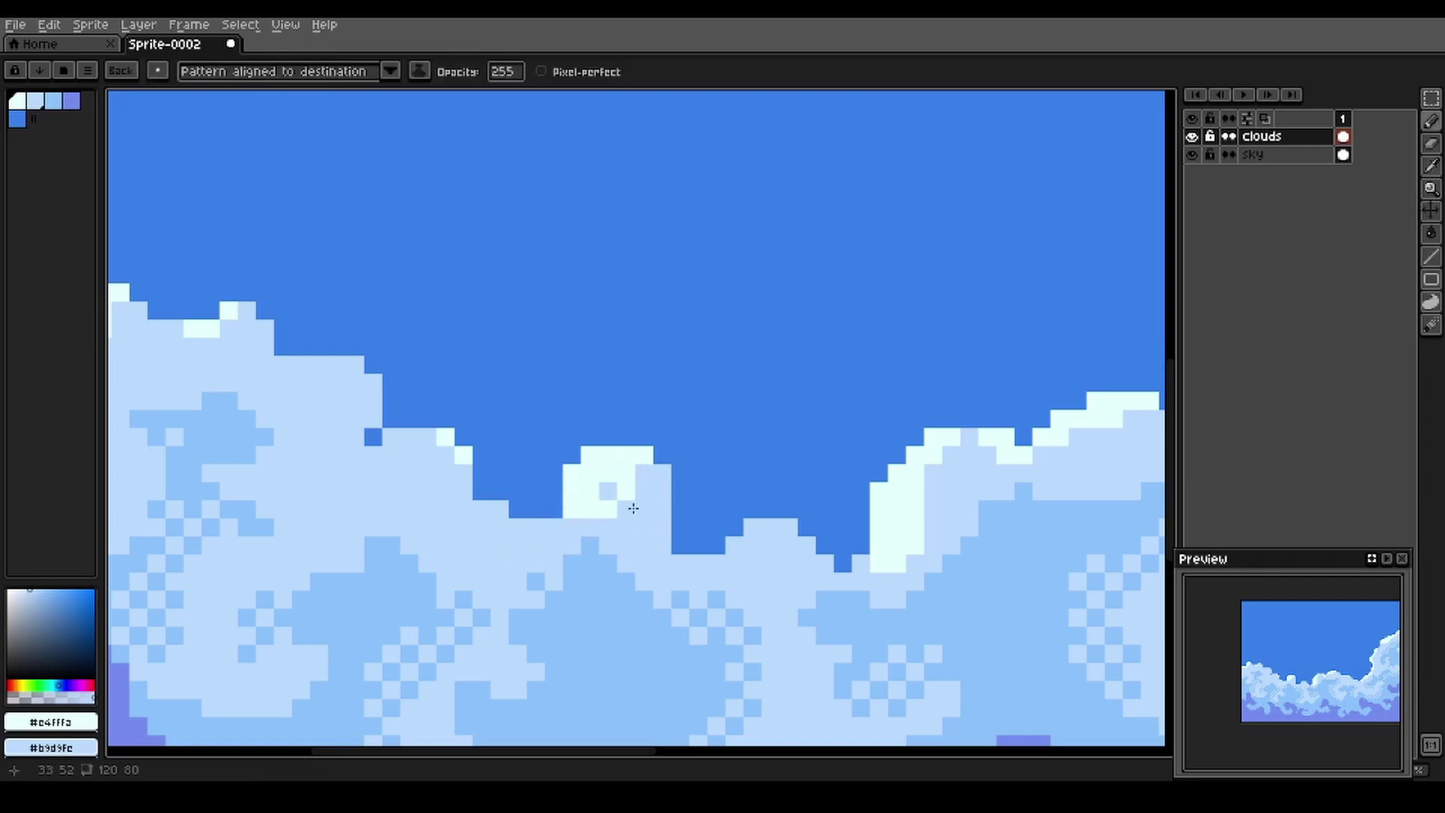
left_click_drag(654, 498, 629, 542)
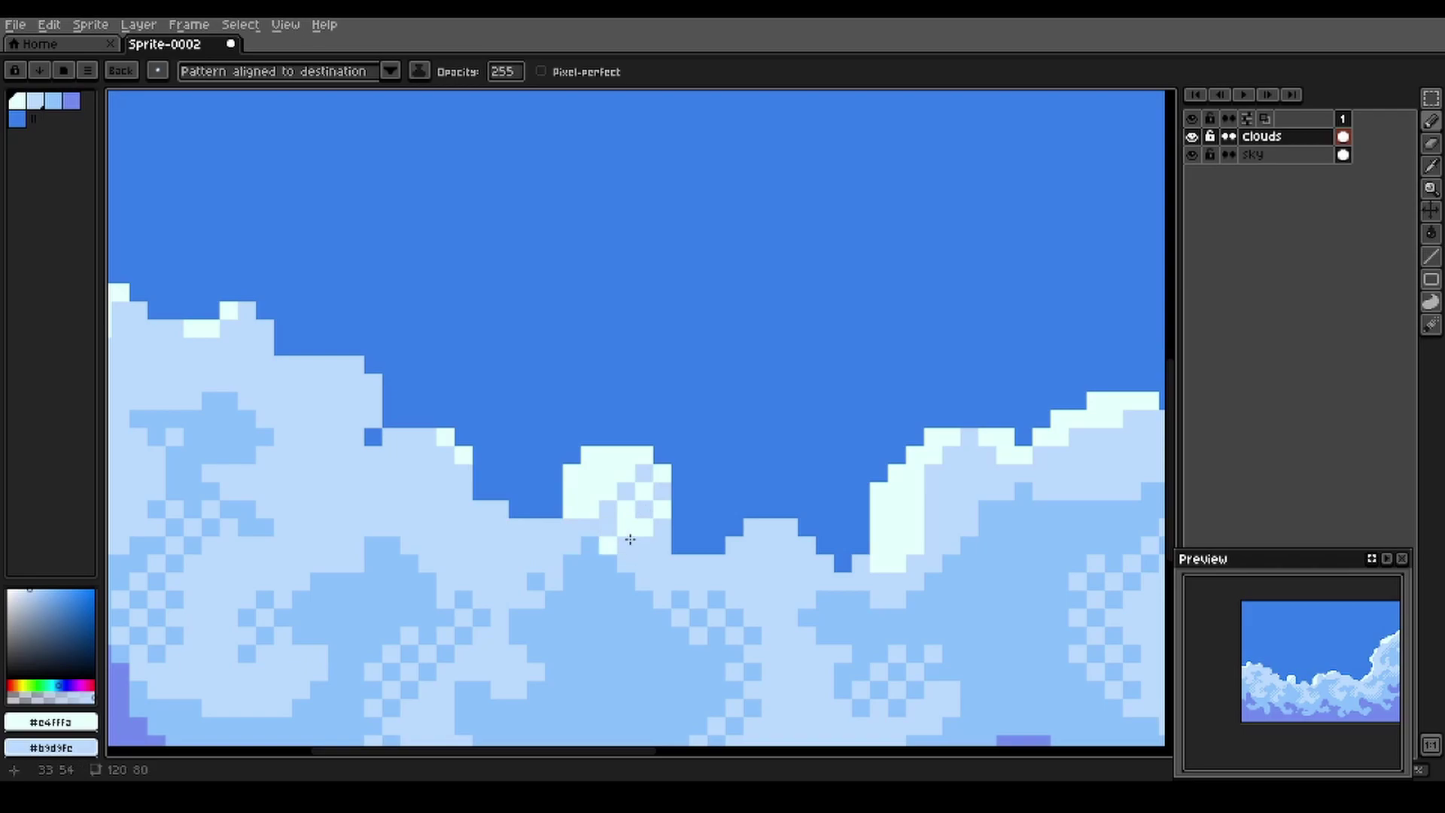
left_click_drag(316, 562, 449, 599)
left_click_drag(378, 382, 322, 397)
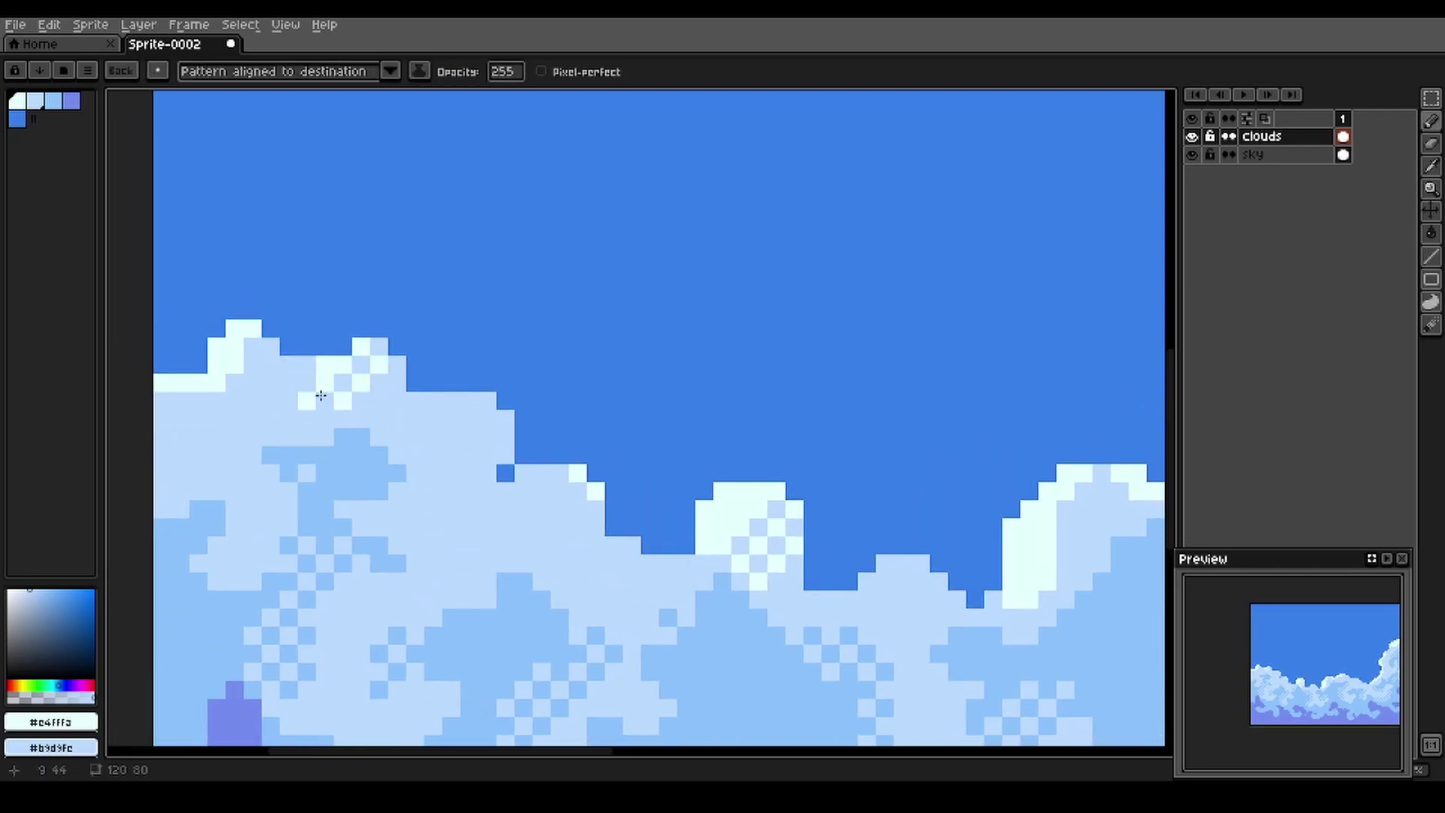
mouse_move(251, 366)
left_mouse_down()
mouse_move(247, 385)
mouse_move(184, 411)
mouse_move(193, 421)
left_mouse_up()
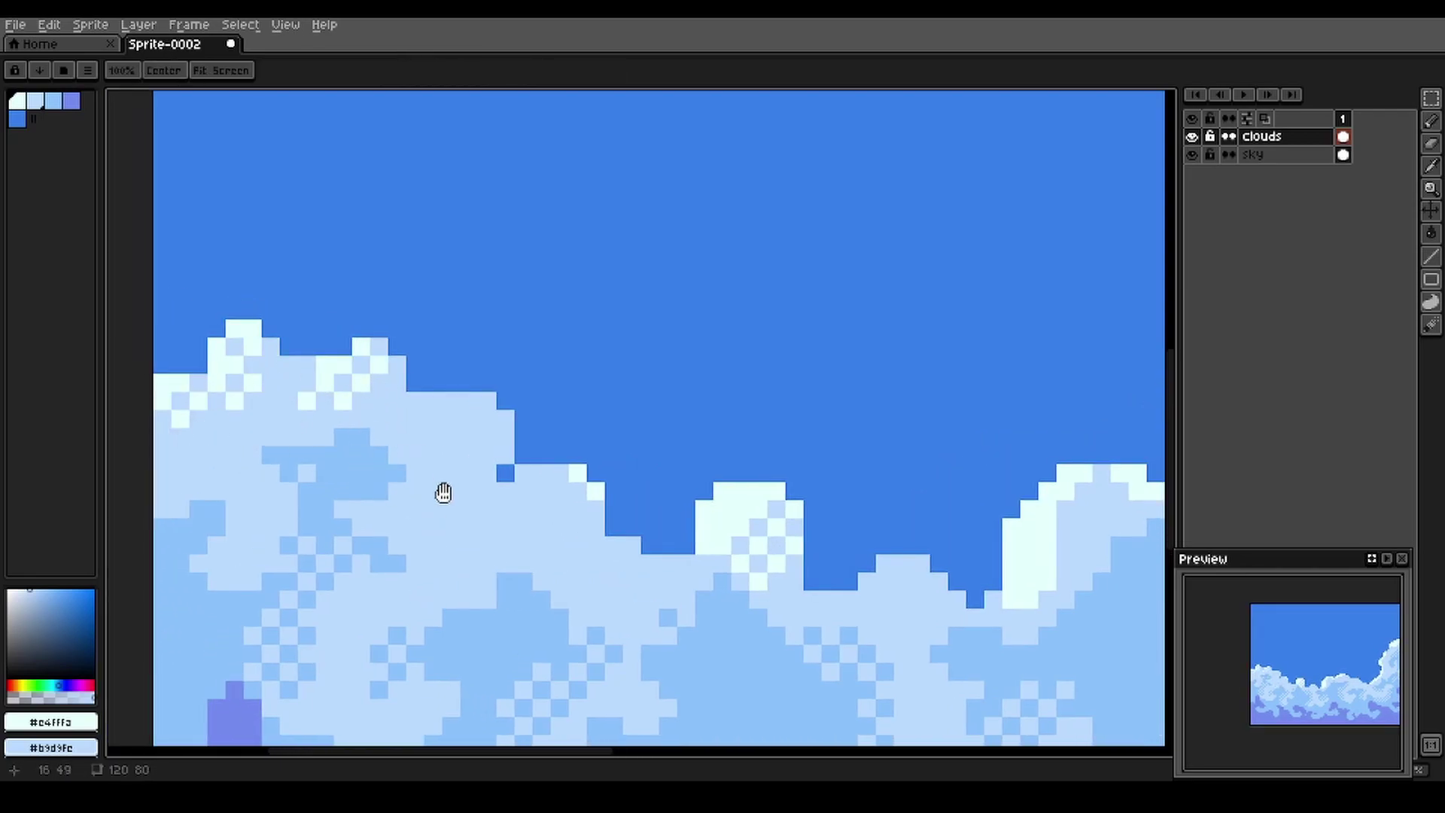
left_click_drag(970, 525, 510, 447)
Dither bright pixels along the right cloud's edge toward the upper right
mouse_move(604, 510)
left_mouse_down()
mouse_move(633, 439)
mouse_move(667, 423)
mouse_move(781, 392)
mouse_move(802, 426)
mouse_move(408, 483)
left_mouse_up()
mouse_move(734, 463)
left_mouse_down()
mouse_move(802, 418)
mouse_move(836, 365)
left_mouse_up()
left_click_drag(853, 414, 690, 632)
mouse_move(681, 406)
left_mouse_down()
mouse_move(805, 265)
mouse_move(817, 301)
mouse_move(805, 341)
mouse_move(608, 571)
left_mouse_up()
mouse_move(598, 527)
left_mouse_down()
mouse_move(806, 352)
mouse_move(887, 320)
left_mouse_up()
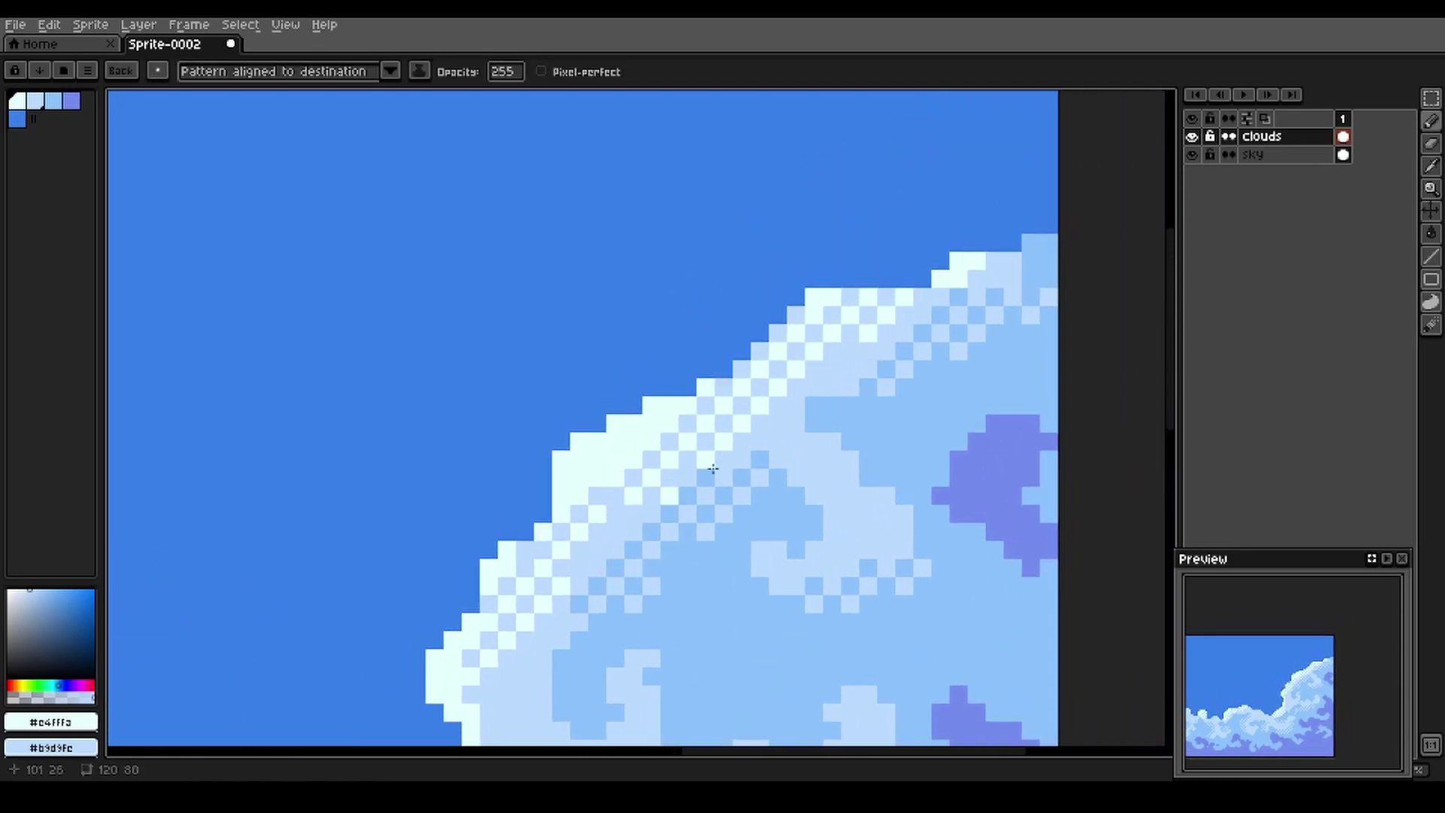
scroll(644, 504, "down", 3)
left_click_drag(474, 619, 740, 397)
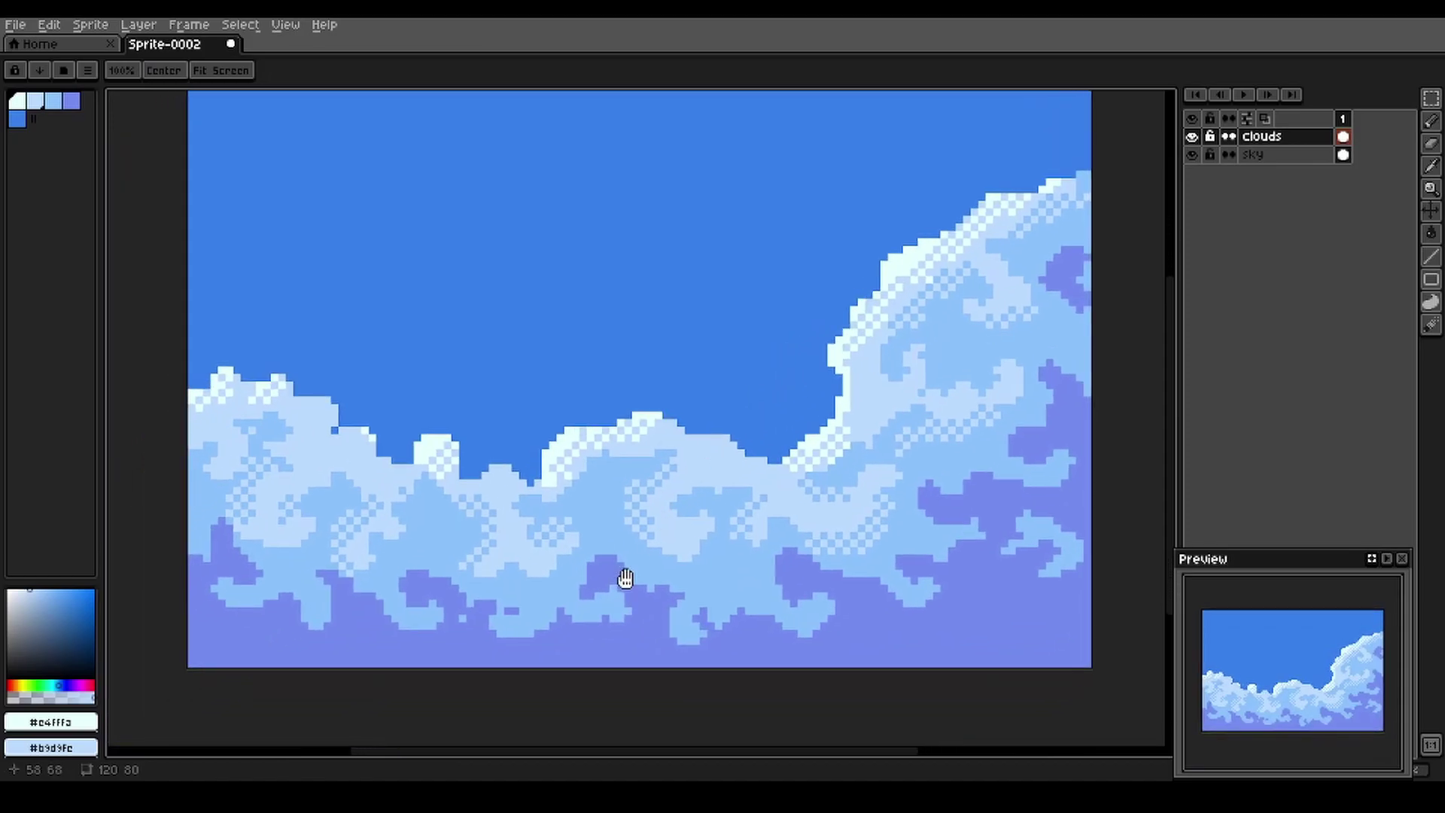
left_click_drag(614, 555, 632, 525)
scroll(797, 456, "up", 2)
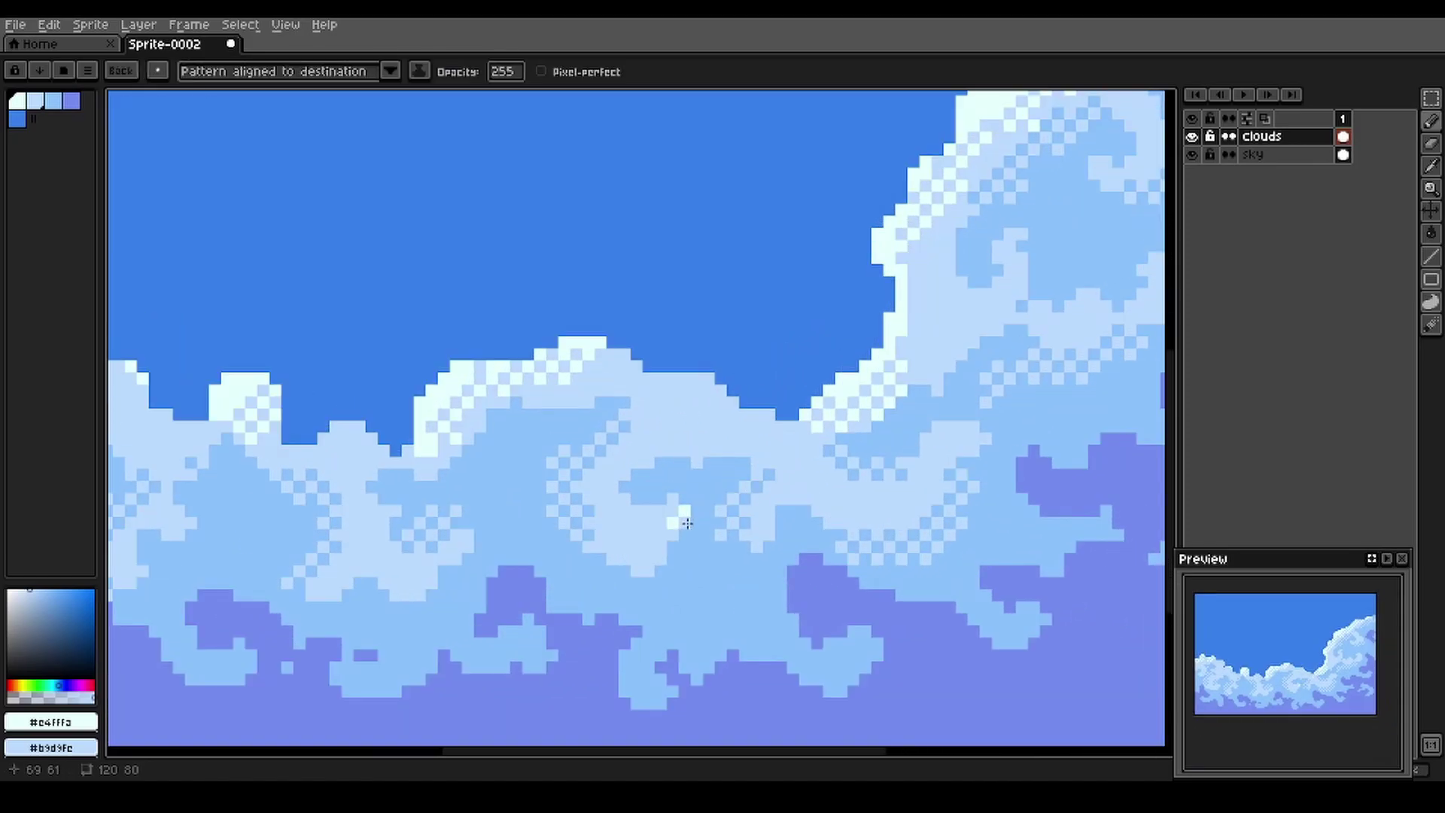
Sample mid light-blue and violet, and dither their boundary on the right cloud
left_click(781, 604, "alt")
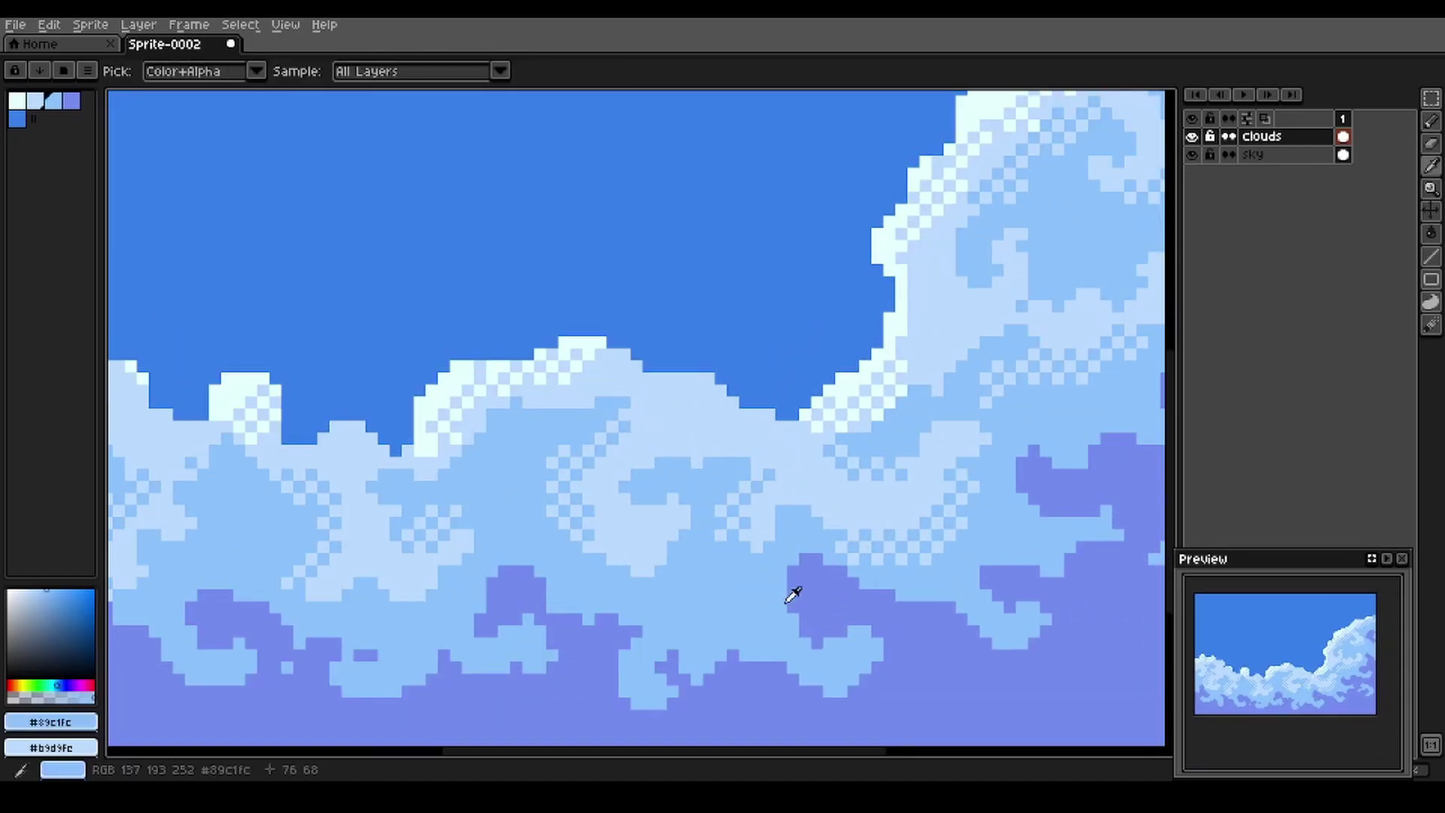
right_click(796, 603, "alt")
mouse_move(788, 613)
left_mouse_down()
mouse_move(812, 645)
mouse_move(873, 635)
mouse_move(872, 658)
mouse_move(838, 687)
left_mouse_up()
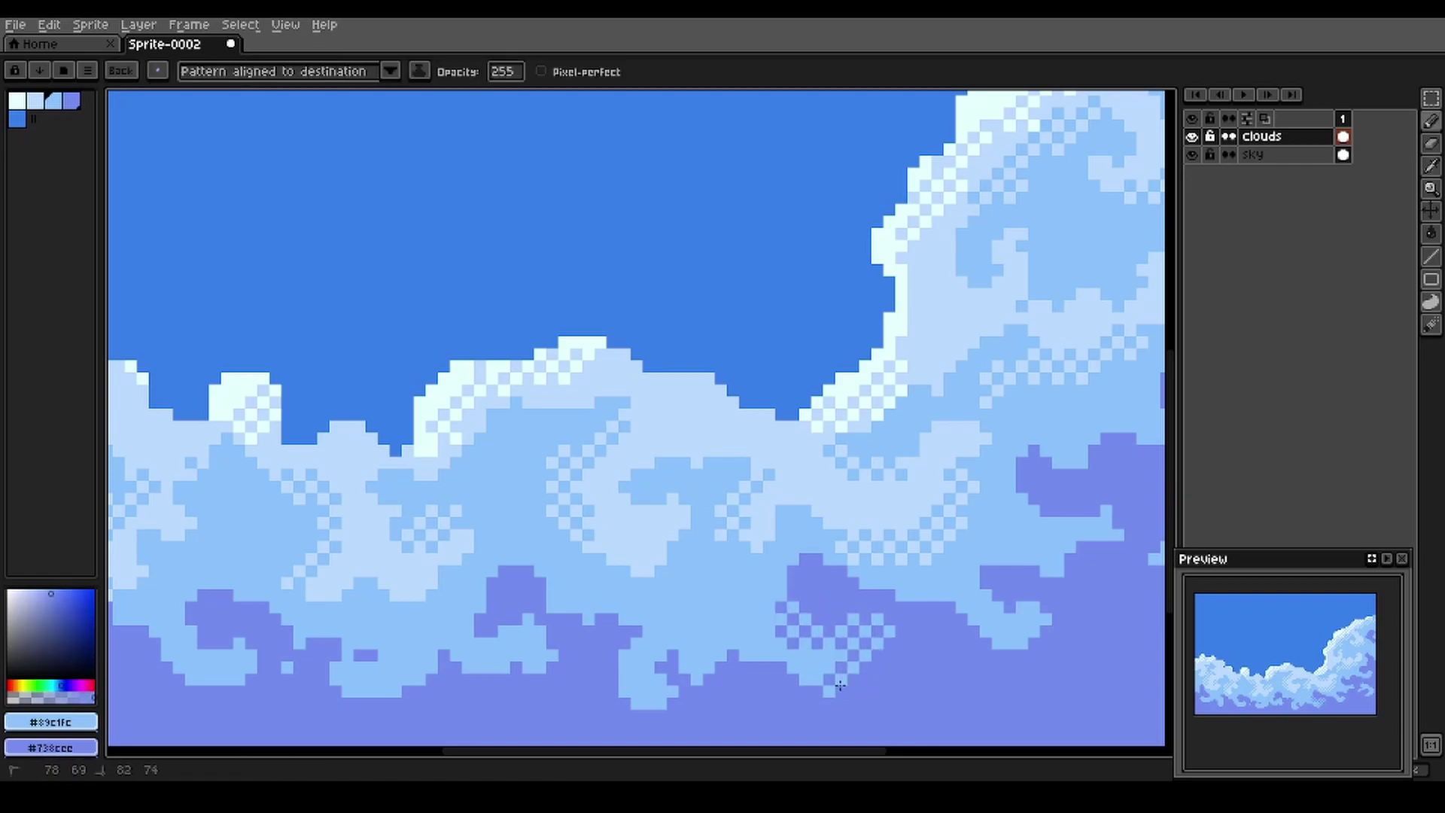
mouse_move(1009, 595)
left_mouse_down()
mouse_move(1044, 614)
mouse_move(1032, 643)
mouse_move(1065, 540)
left_mouse_up()
Dither more violet cloud edges and work light blue over the lower violet clouds
left_click_drag(656, 659, 647, 691)
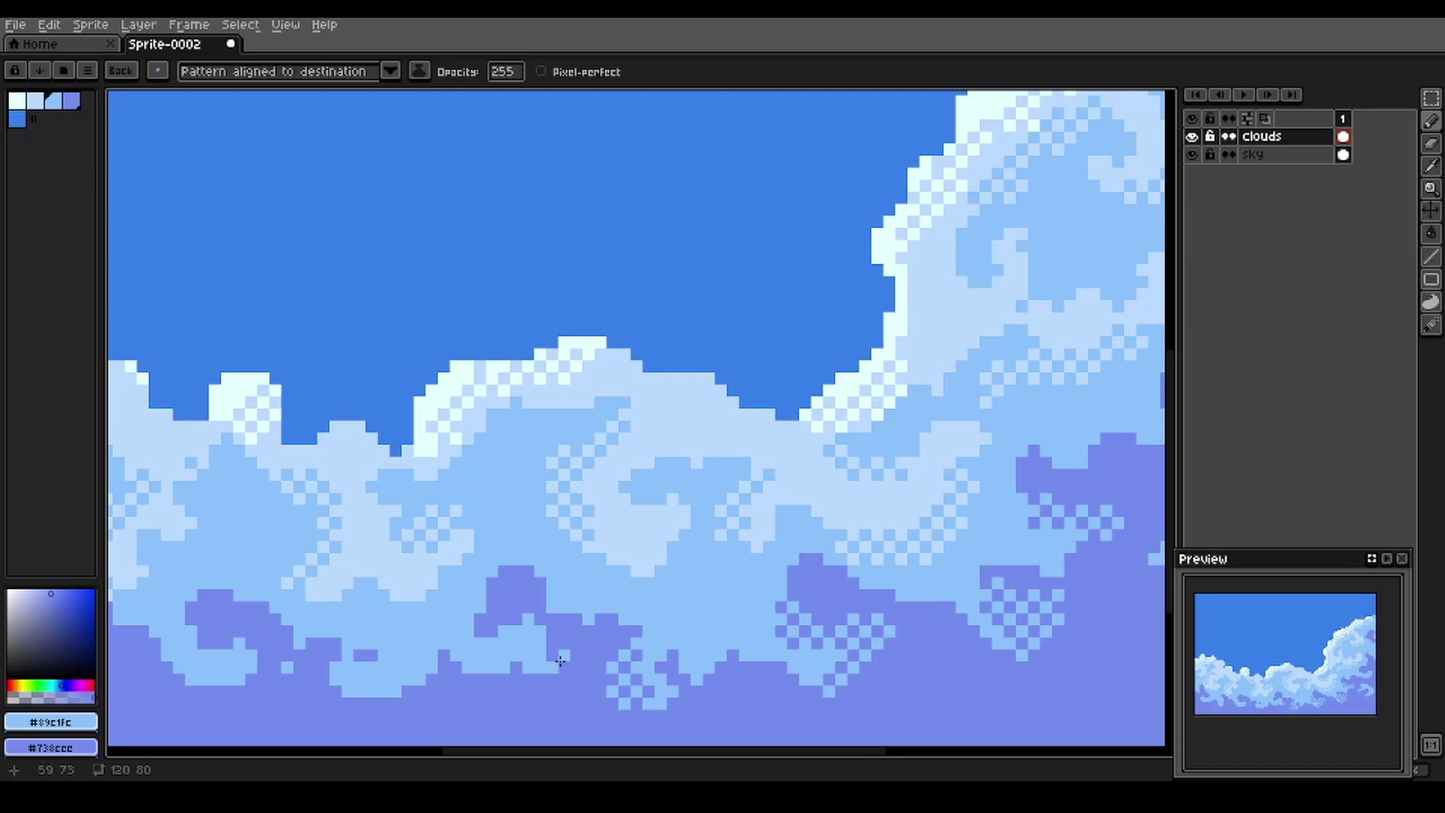
left_click_drag(560, 649, 482, 612)
left_click_drag(421, 691, 656, 655)
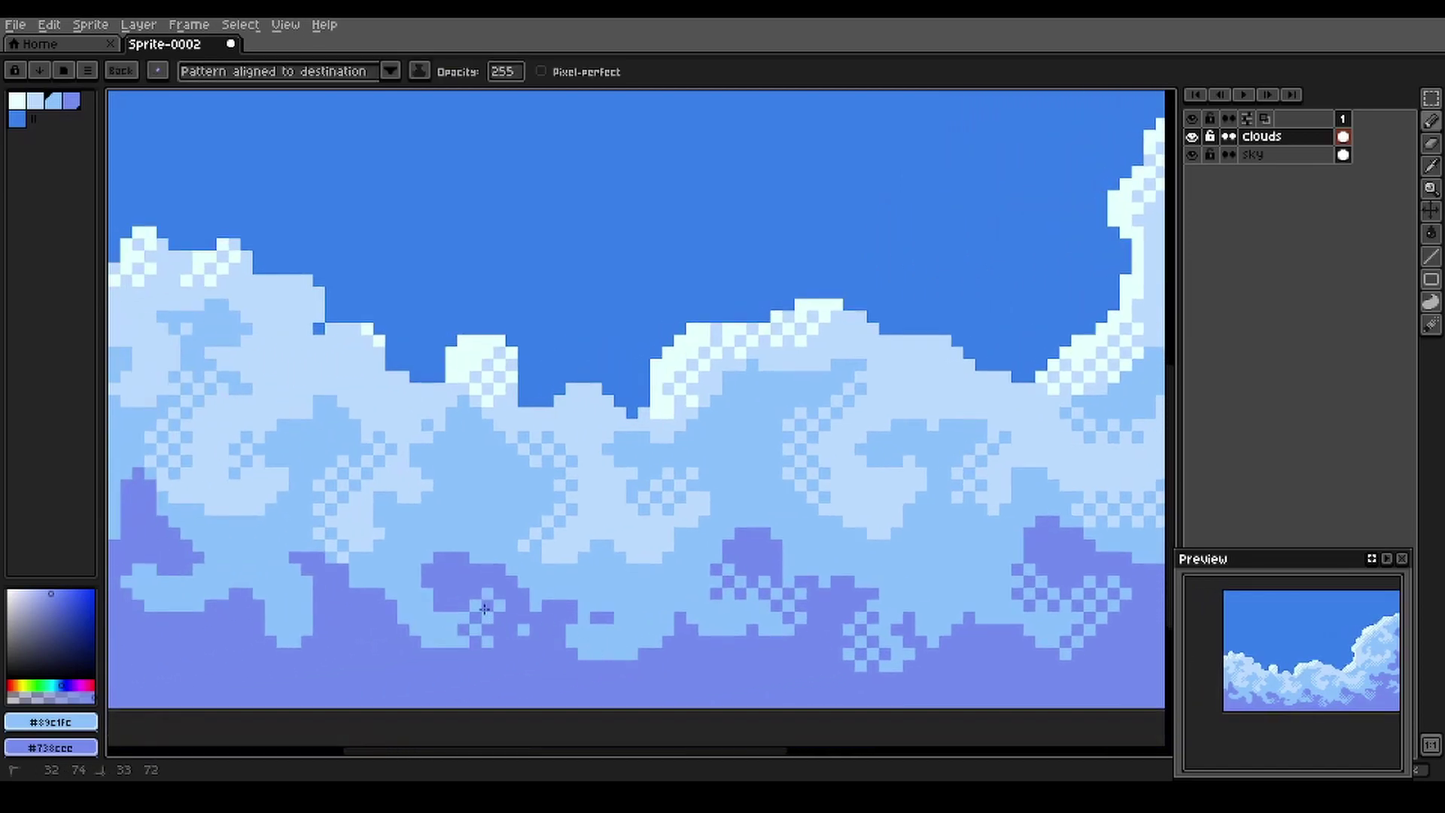
mouse_move(345, 568)
left_mouse_down()
mouse_move(399, 624)
mouse_move(290, 613)
mouse_move(308, 575)
mouse_move(157, 605)
mouse_move(152, 566)
mouse_move(332, 586)
mouse_move(276, 557)
left_mouse_up()
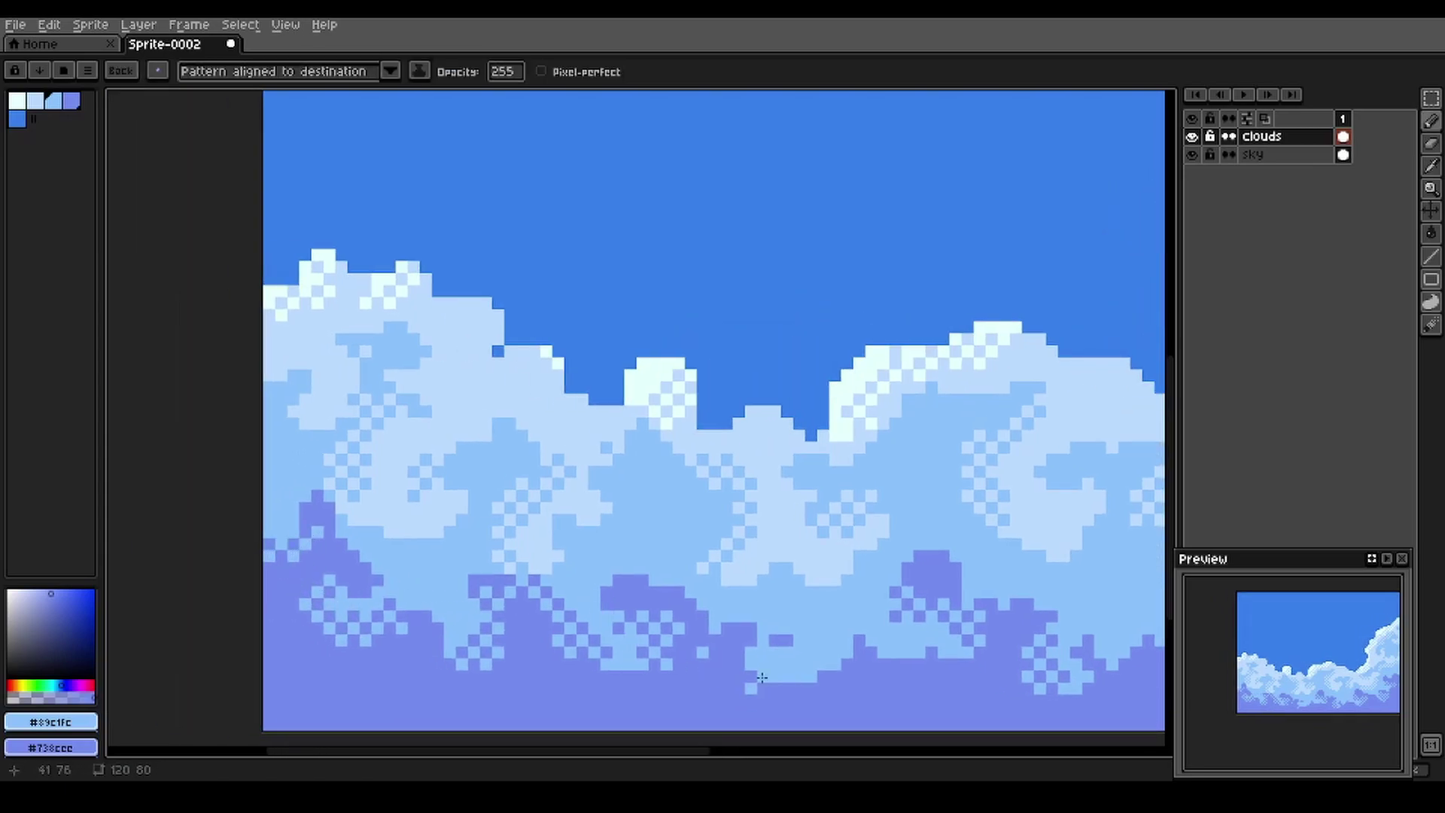
scroll(734, 669, "down", 2)
left_click_drag(671, 658, 571, 646)
scroll(595, 617, "down", 3)
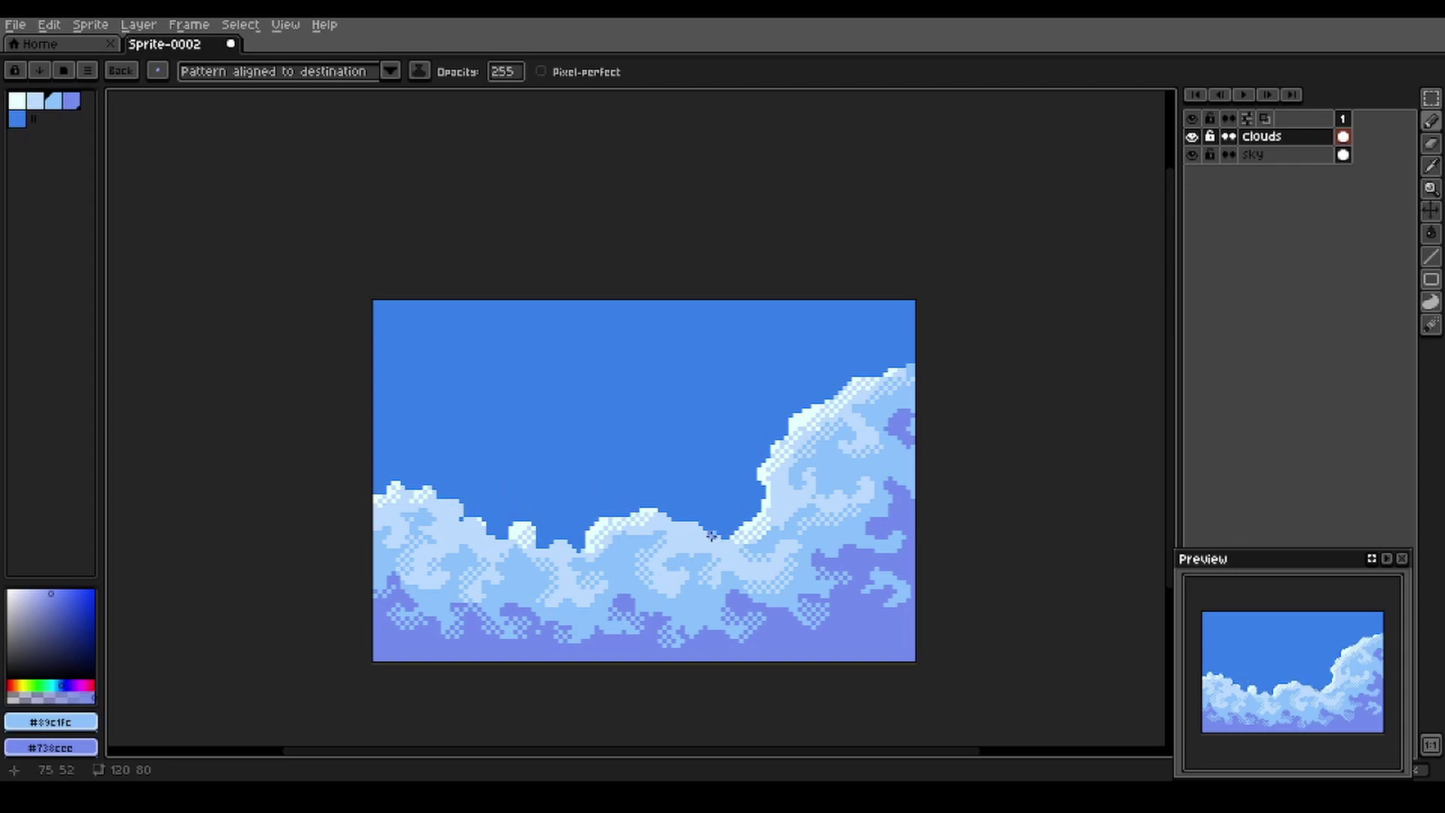
scroll(711, 535, "up", 2)
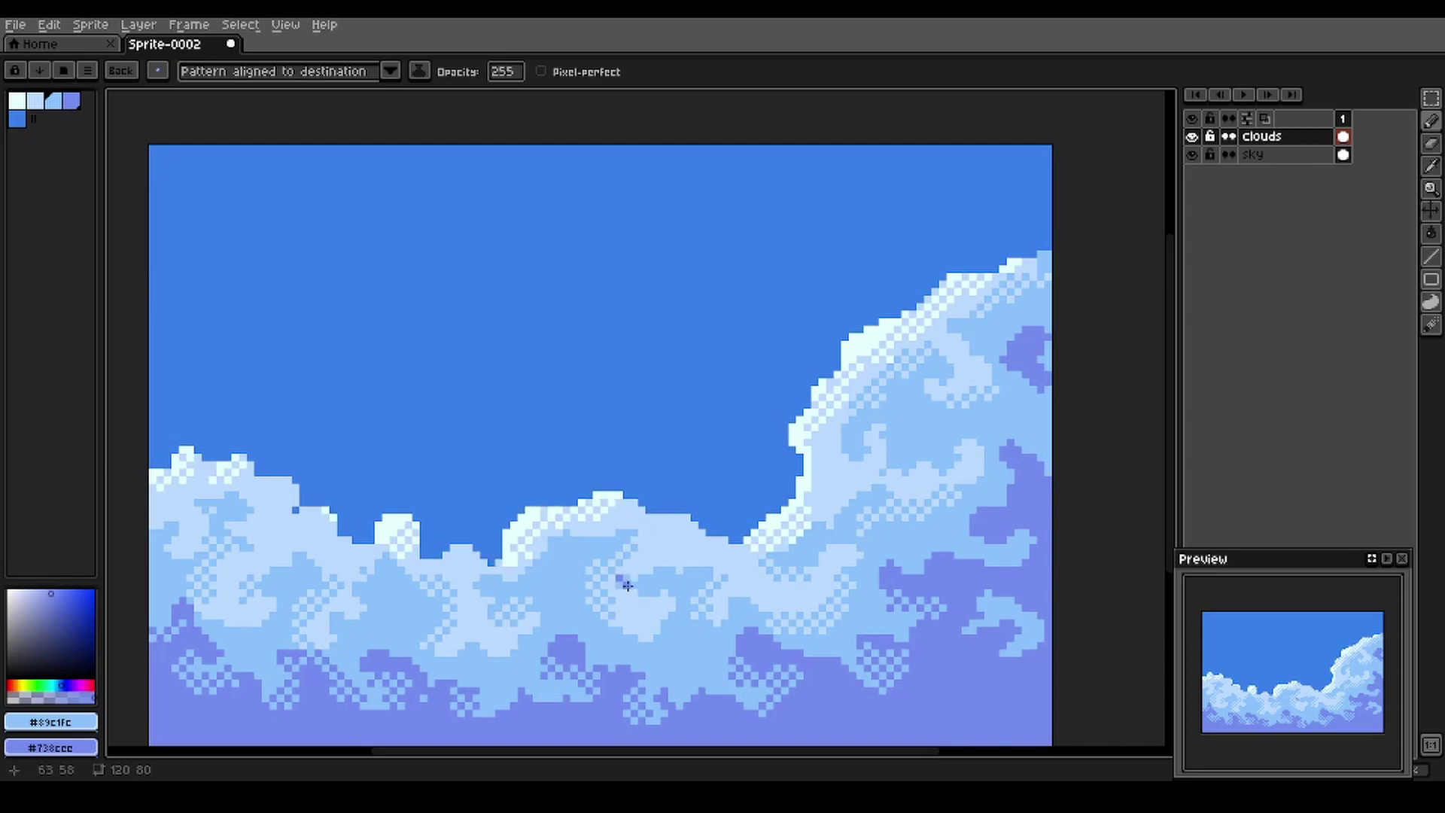
scroll(771, 564, "up", 1)
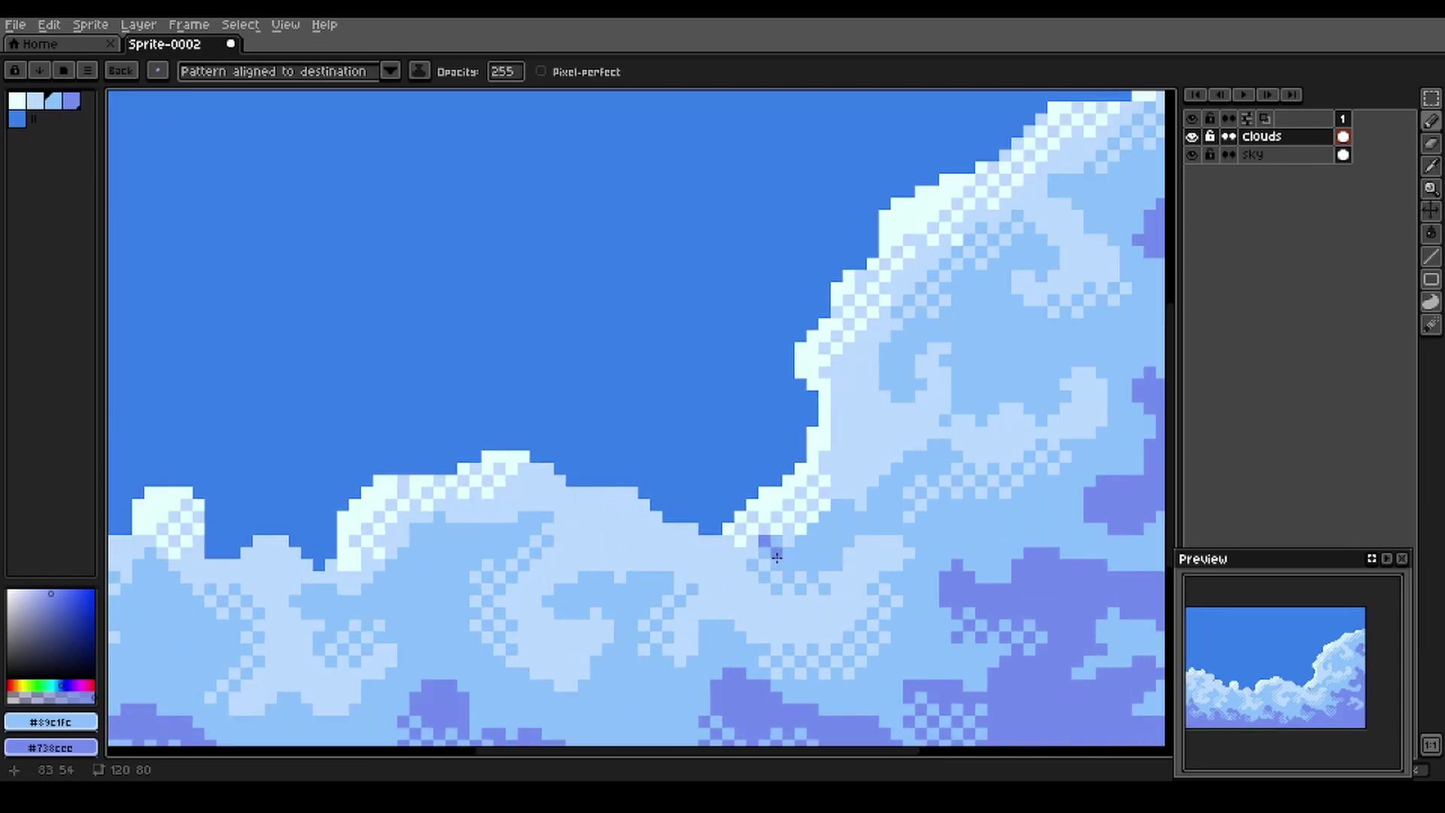
Sample the near-white colour and draw a near-white edge line diagonally down-left through the clouds
key("i")
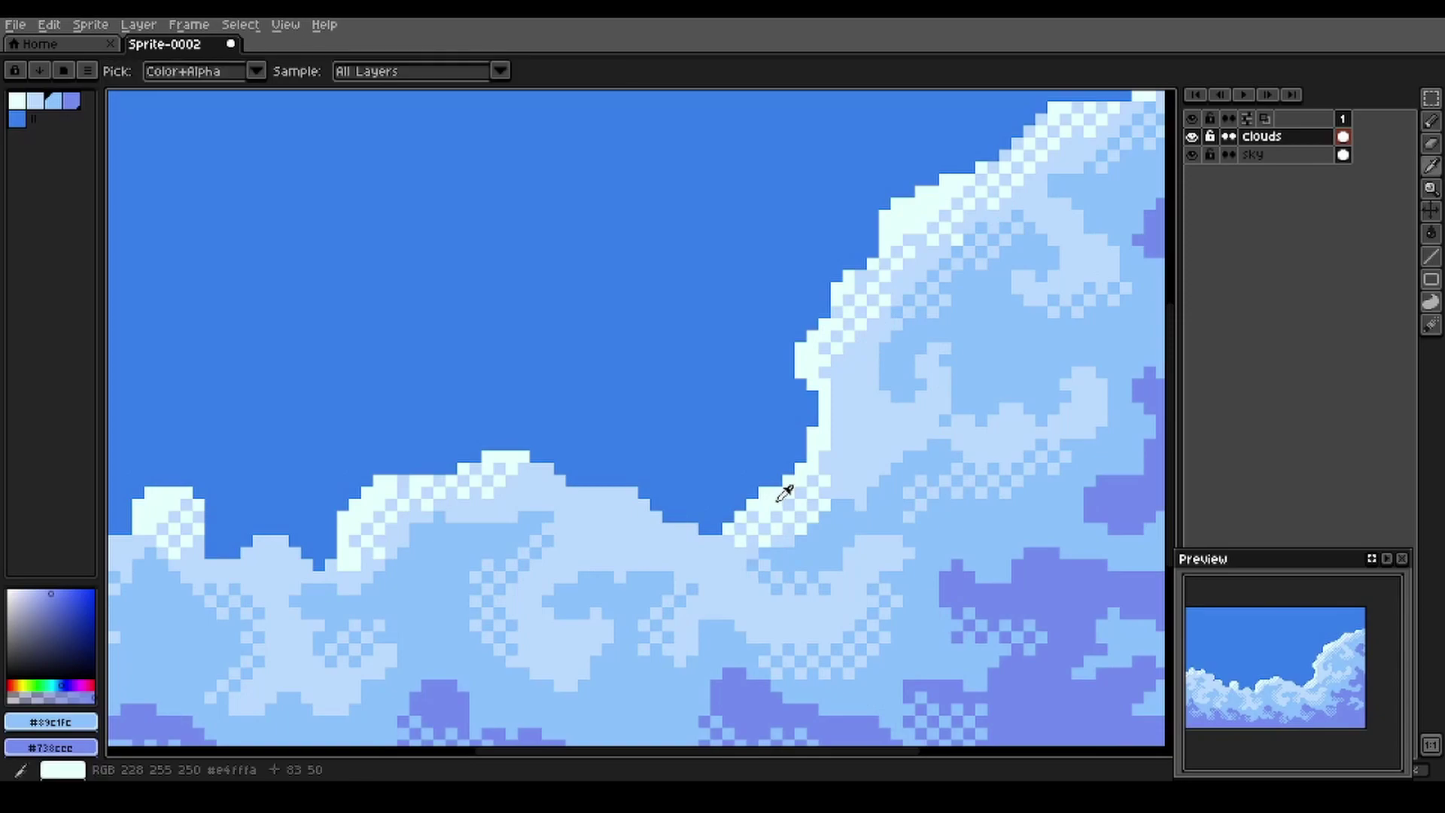
left_click(784, 493)
key("b")
left_click_drag(645, 668, 678, 554)
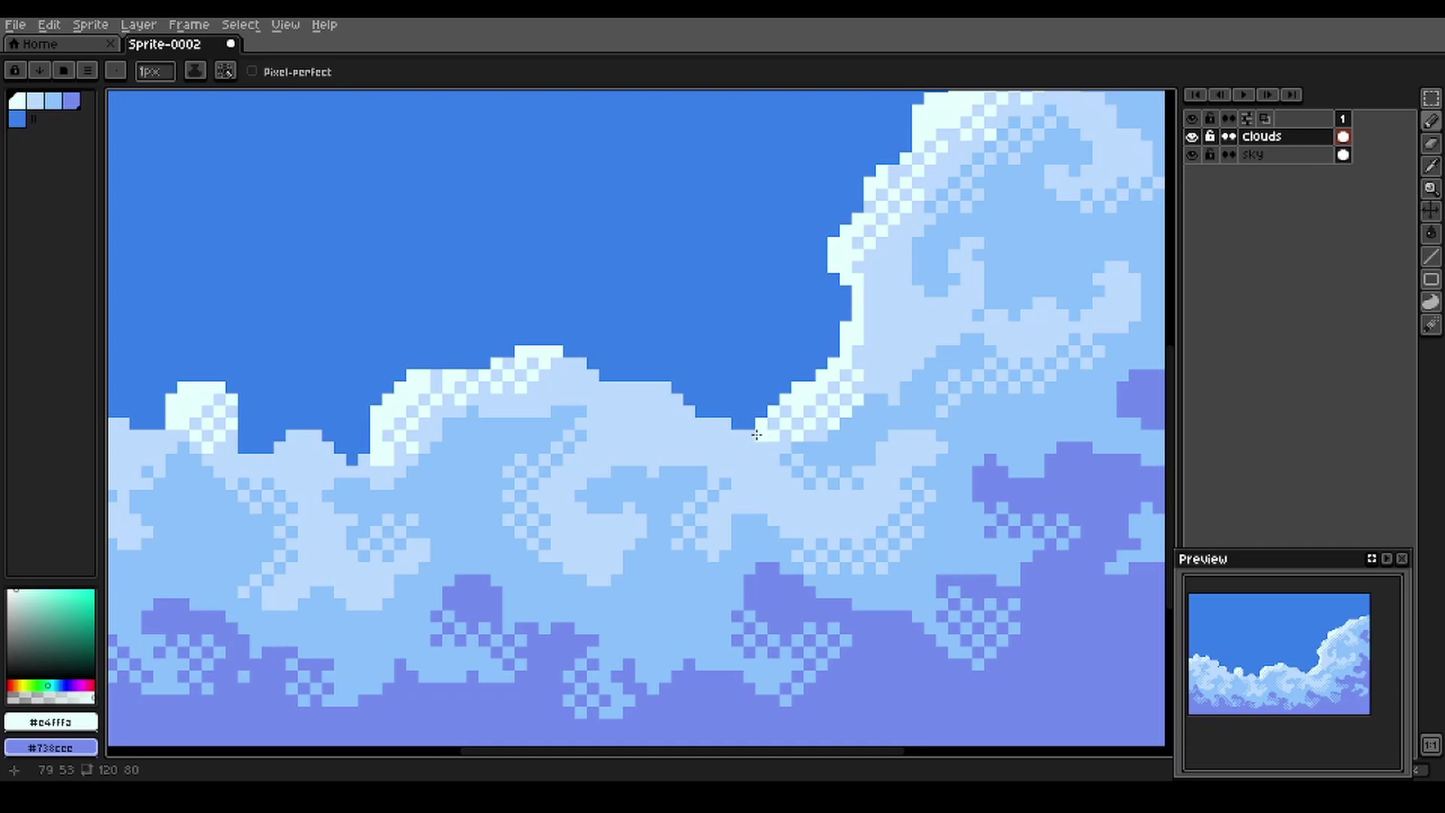
mouse_move(756, 435)
left_mouse_down()
mouse_move(688, 487)
mouse_move(615, 619)
left_mouse_up()
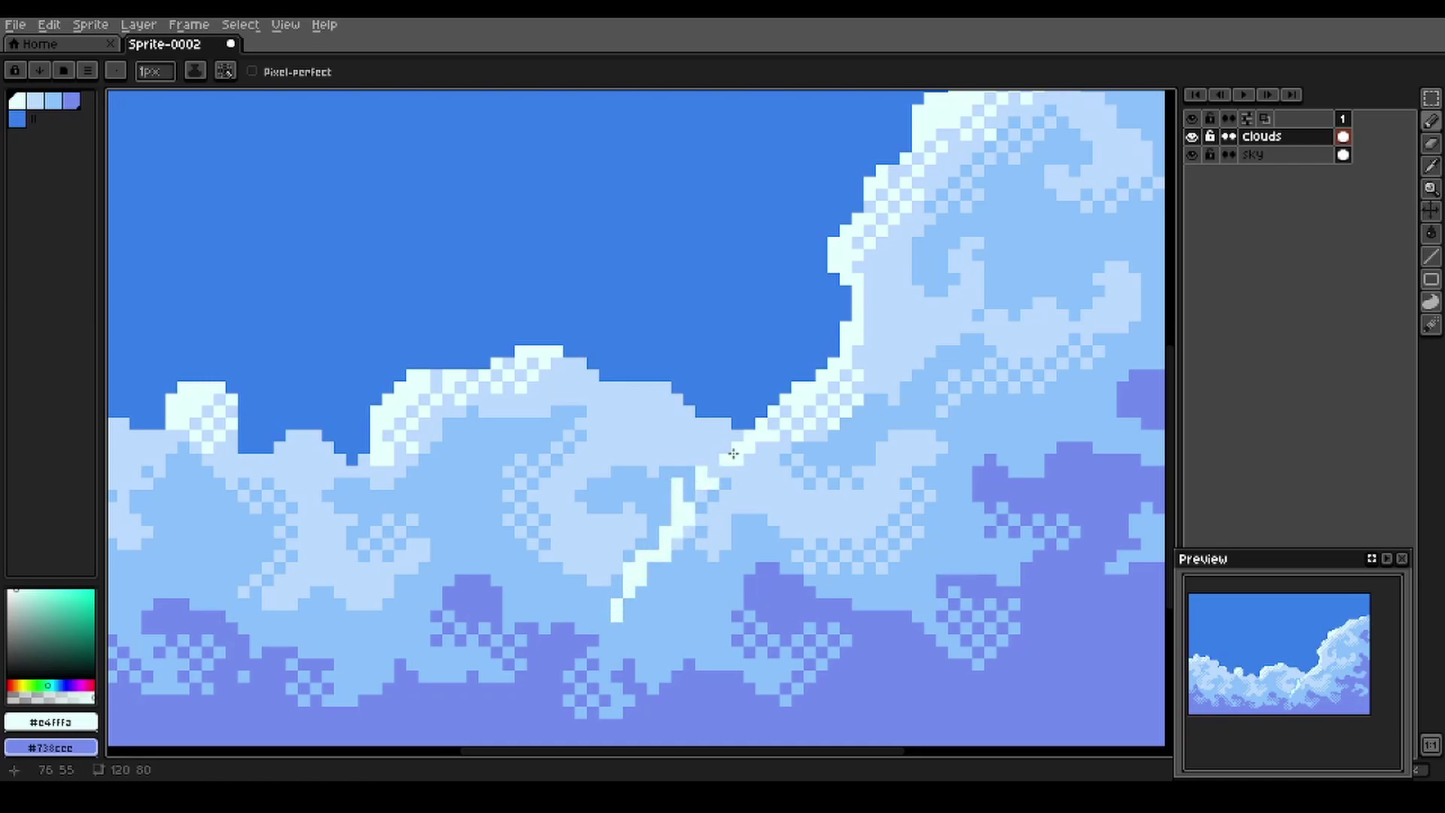
left_click_drag(733, 454, 681, 488)
Paint light blue #89c1fc into the lower clouds and recolour one white edge pixel
left_click(755, 462, "alt")
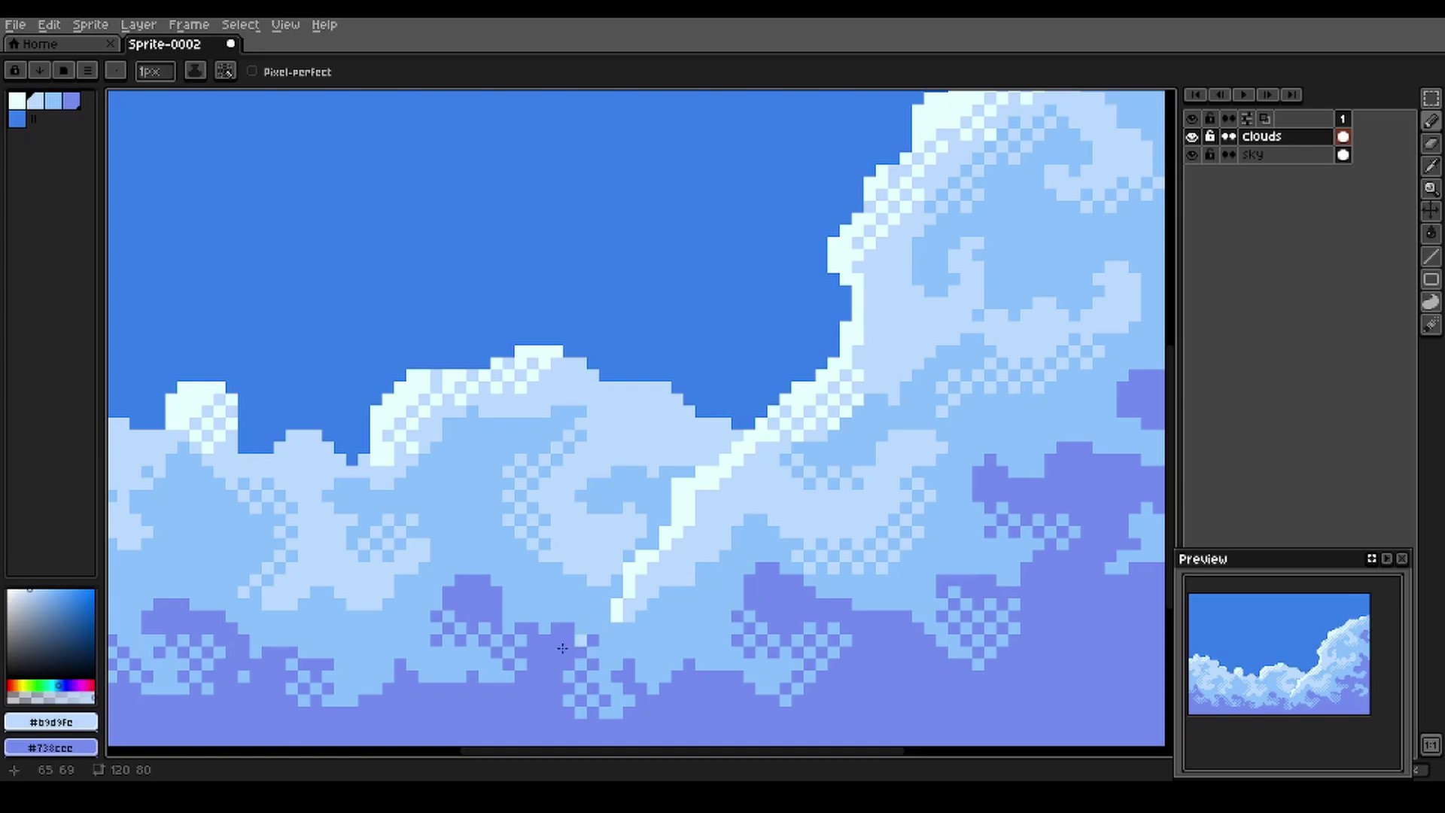
left_click(660, 634, "alt")
mouse_move(591, 662)
left_mouse_down()
mouse_move(538, 733)
mouse_move(604, 673)
left_mouse_up()
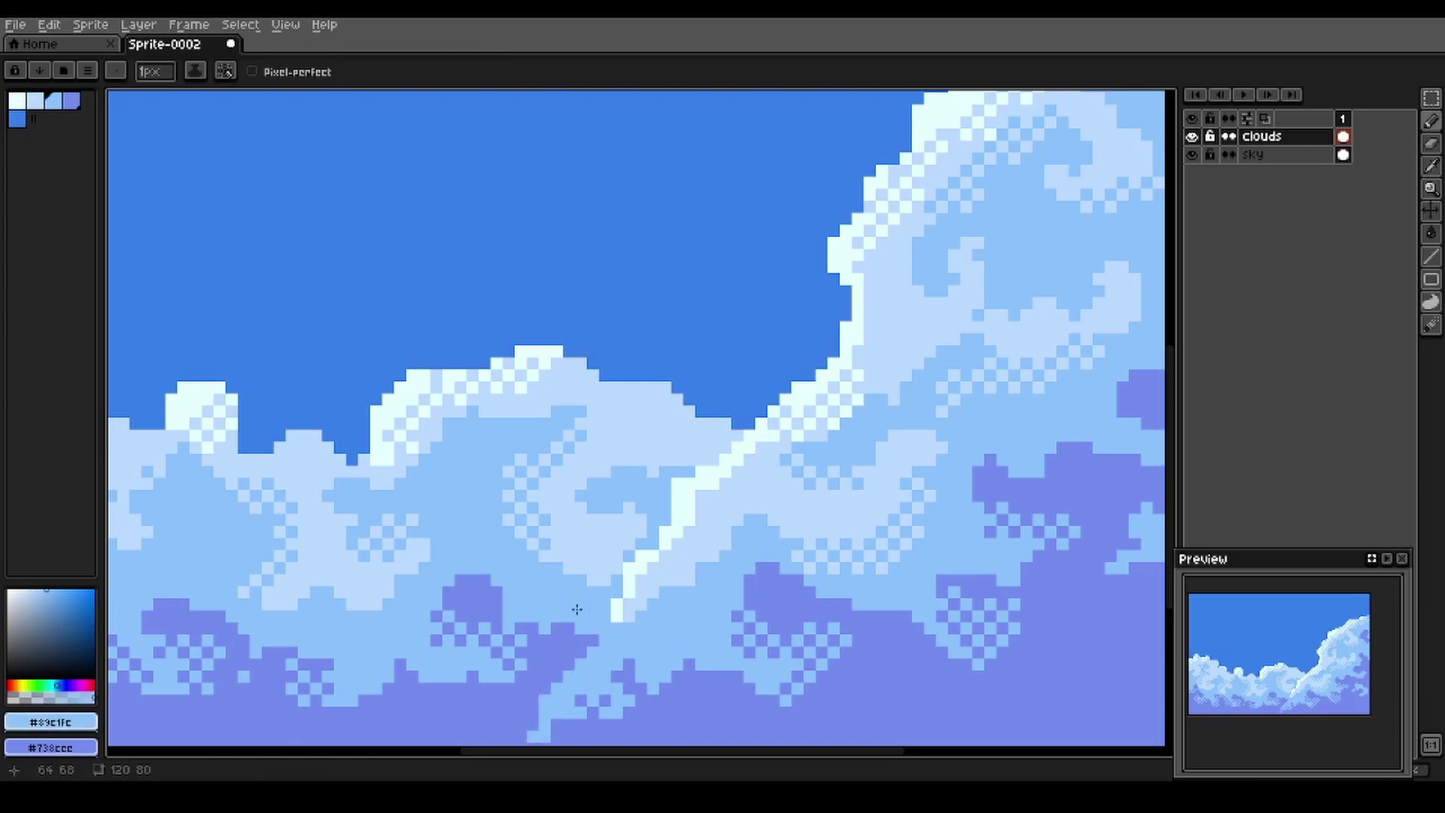
left_click_drag(628, 603, 546, 541)
left_click_drag(422, 429, 526, 477)
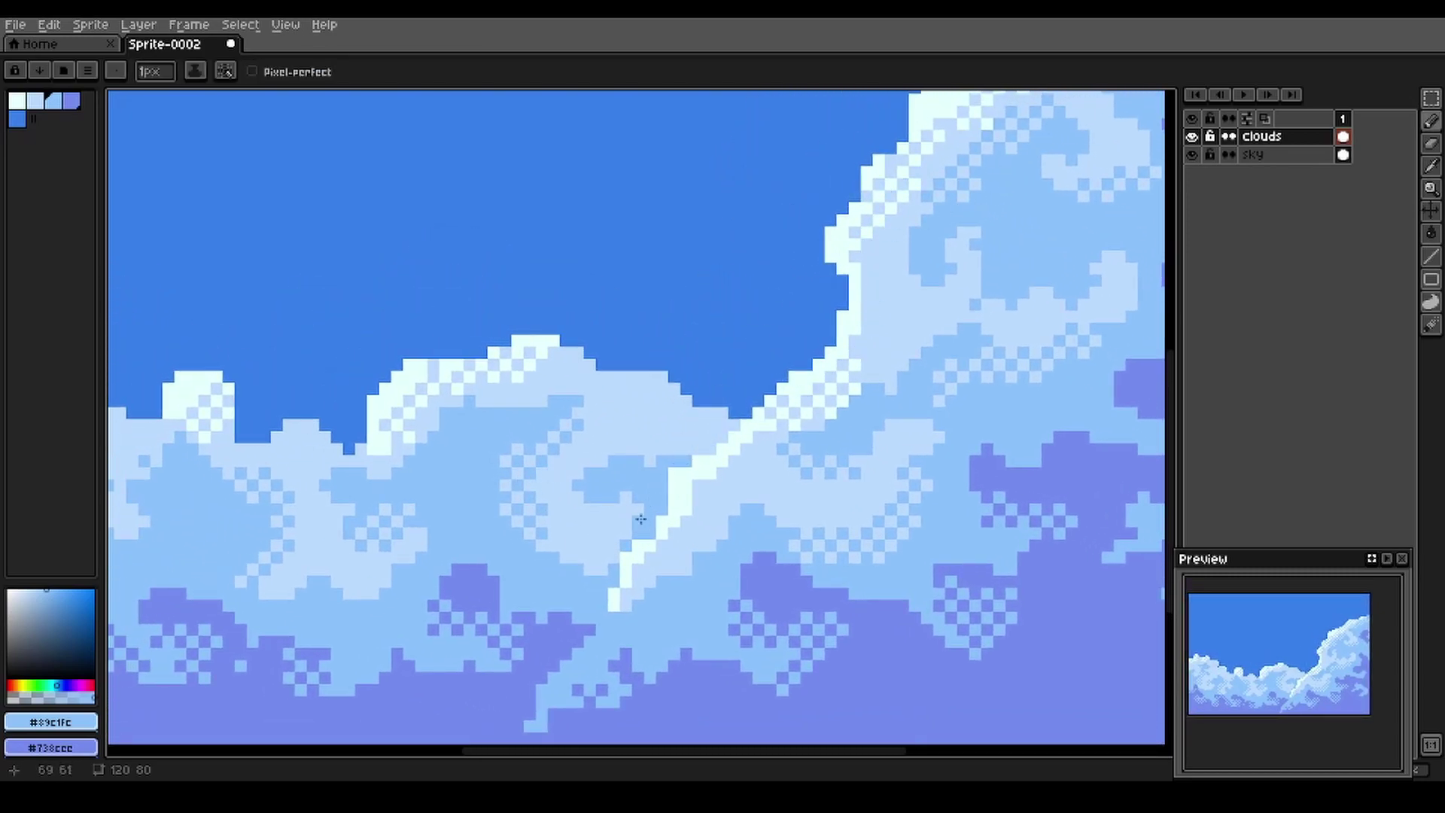
left_click(673, 477)
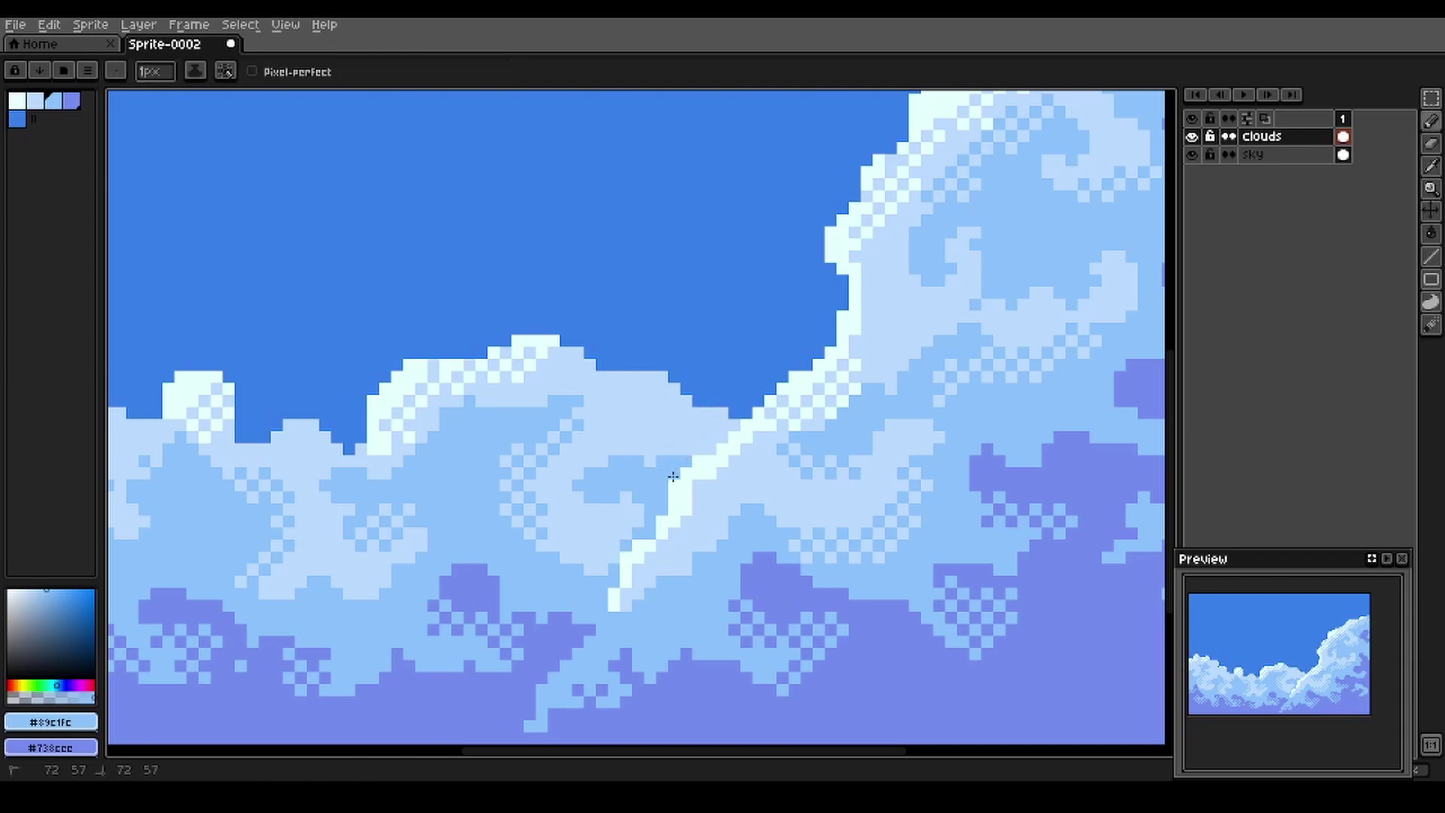
Draw a near-white edge curving left then down, and add a violet #738cee stroke below
left_click_drag(398, 538, 620, 443)
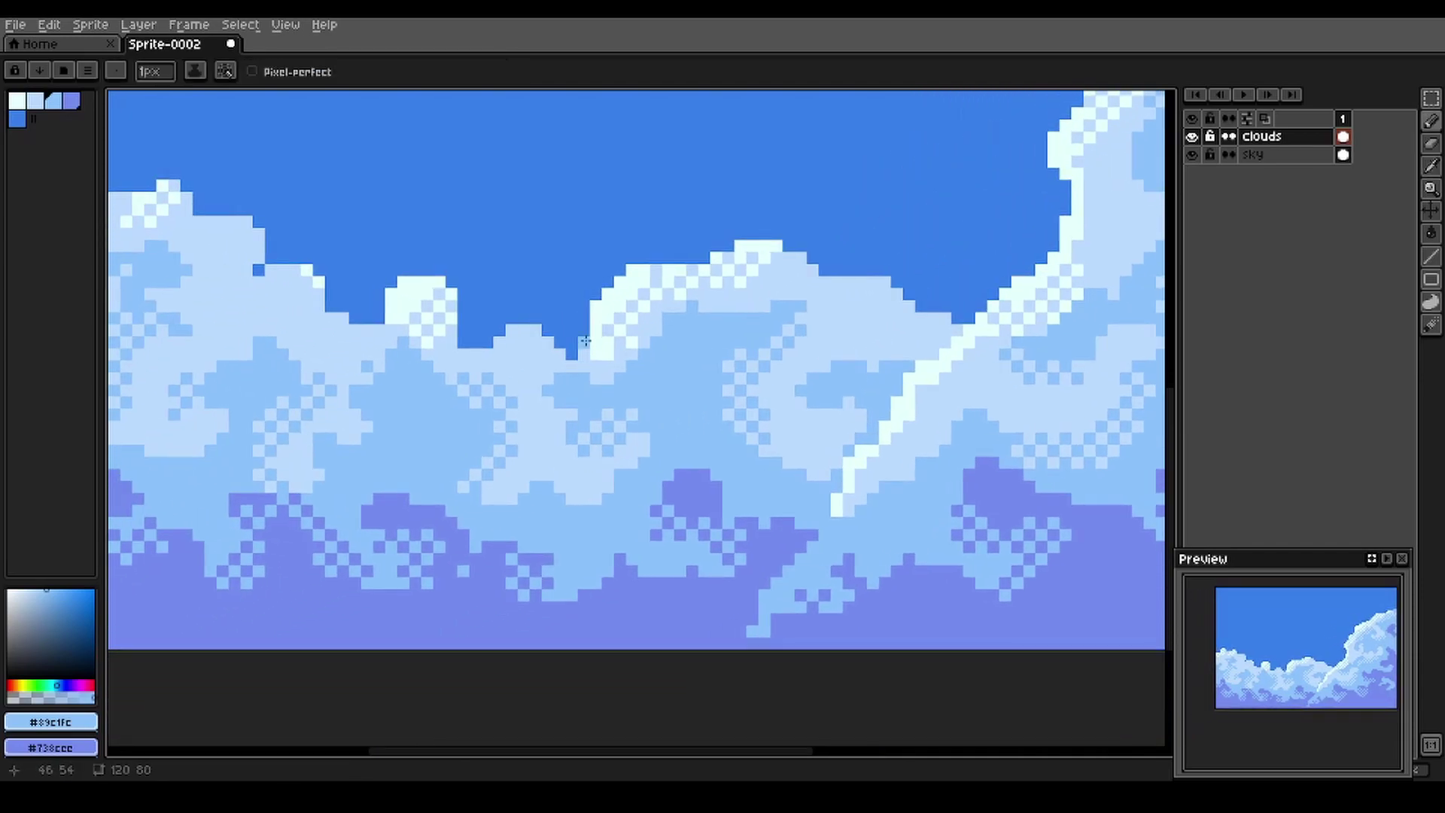
left_click(596, 329, "alt")
mouse_move(597, 351)
left_mouse_down()
mouse_move(517, 404)
mouse_move(536, 452)
left_mouse_up()
key("alt")
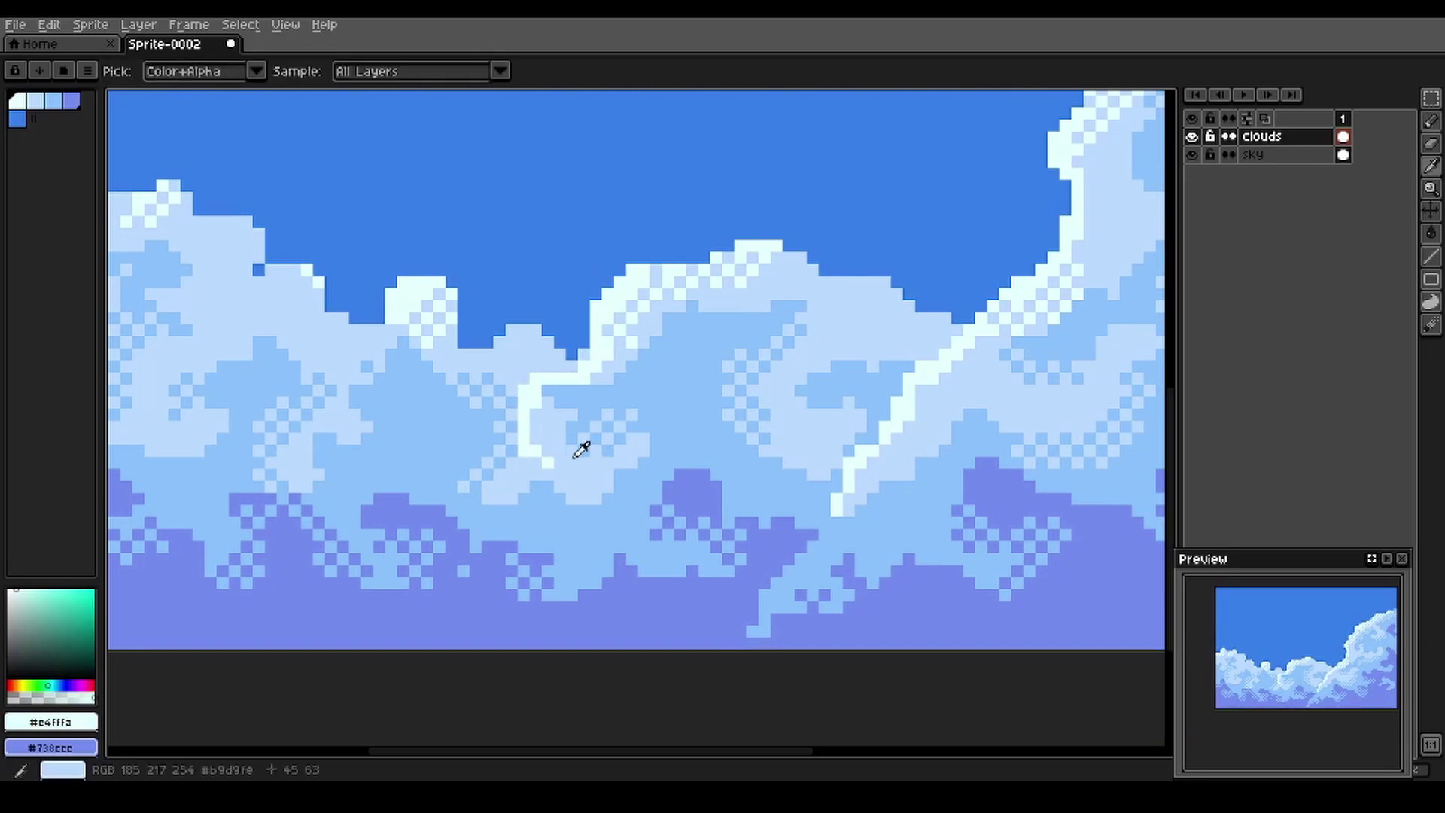
left_click(563, 485, "alt")
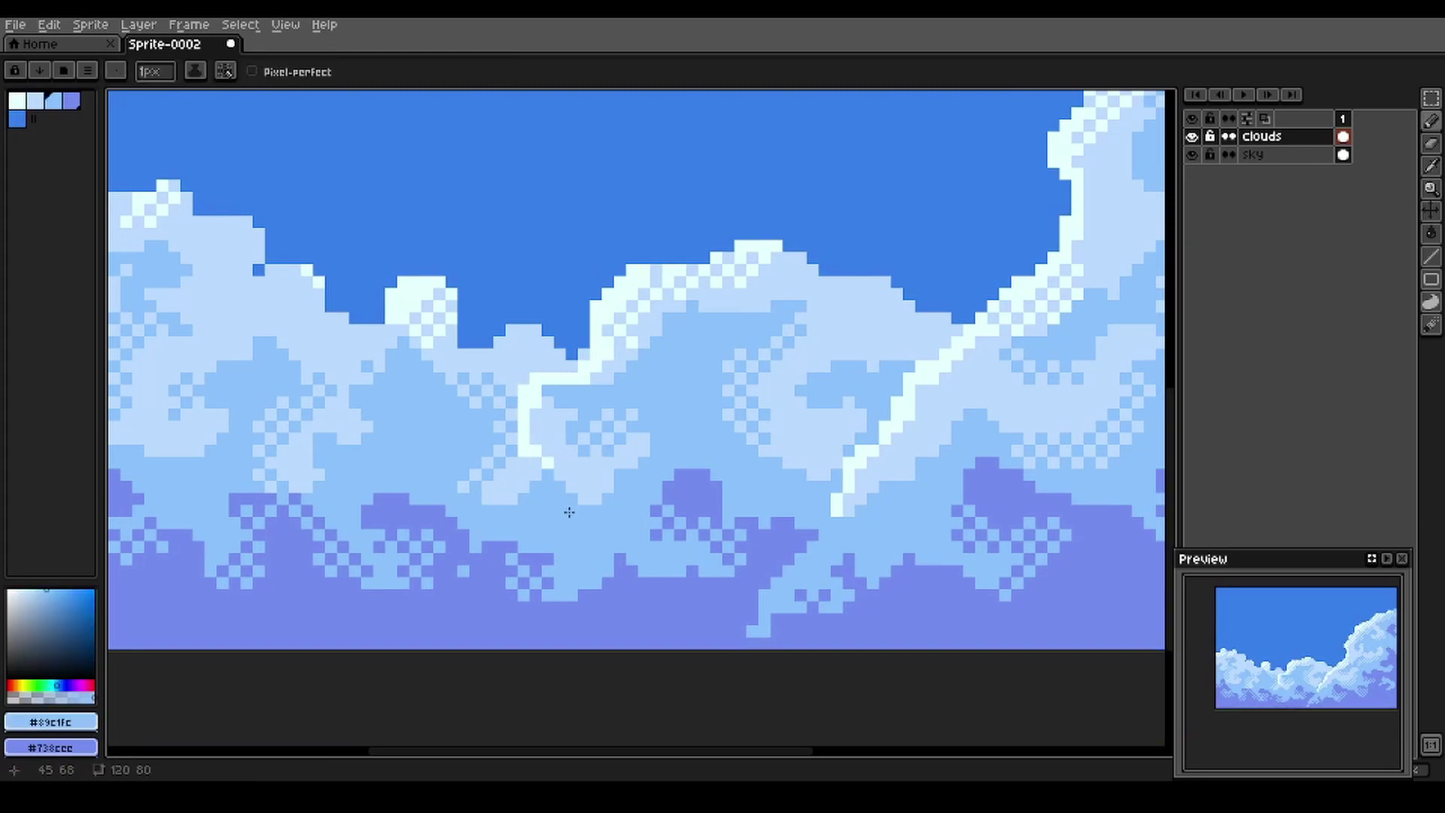
key("alt")
left_click(608, 588, "alt")
left_click_drag(591, 587, 568, 521)
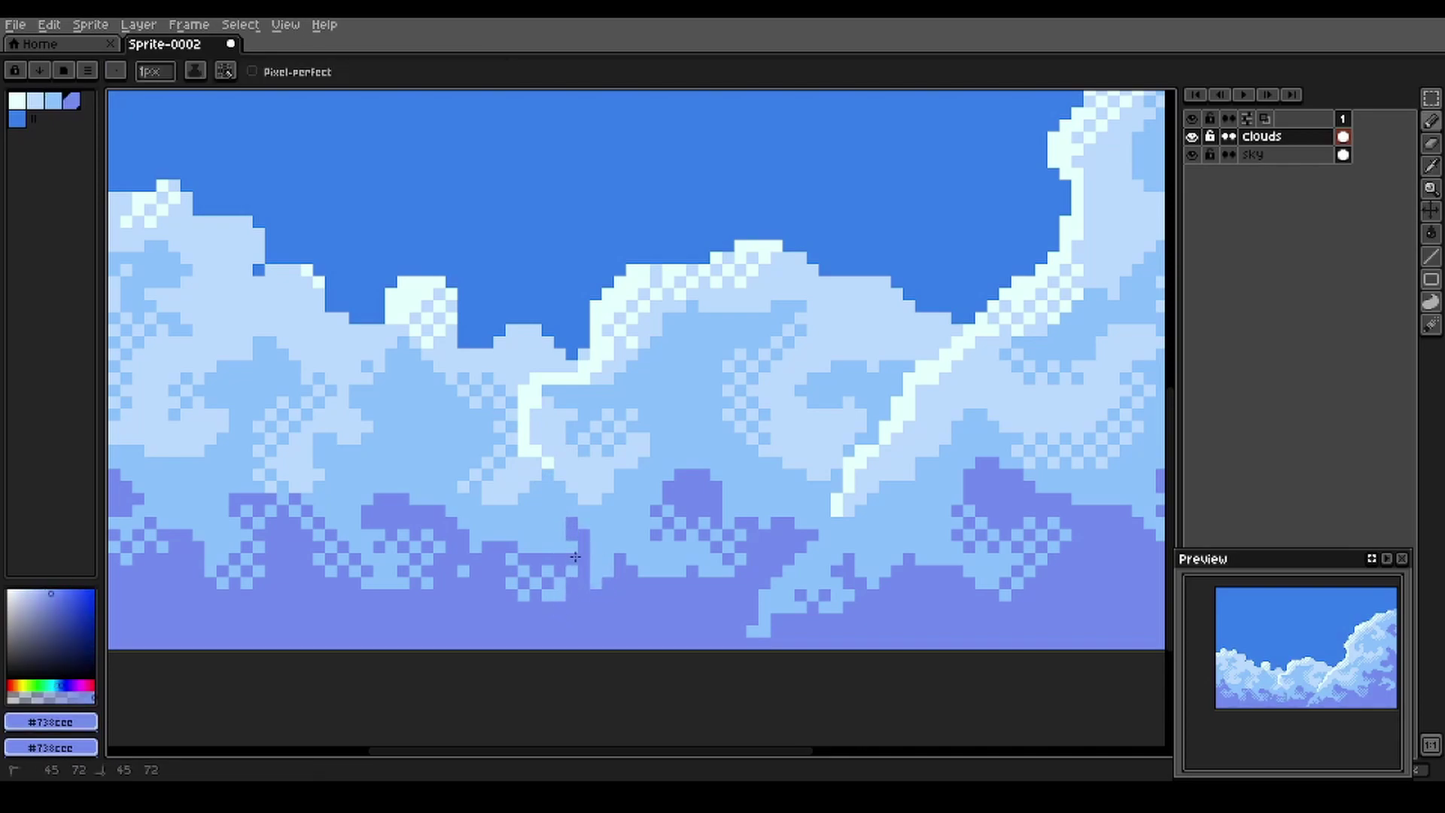
Add a short near-white diagonal edge stroke, then sample pale blue #b9d9fe
scroll(362, 507, "up", 2)
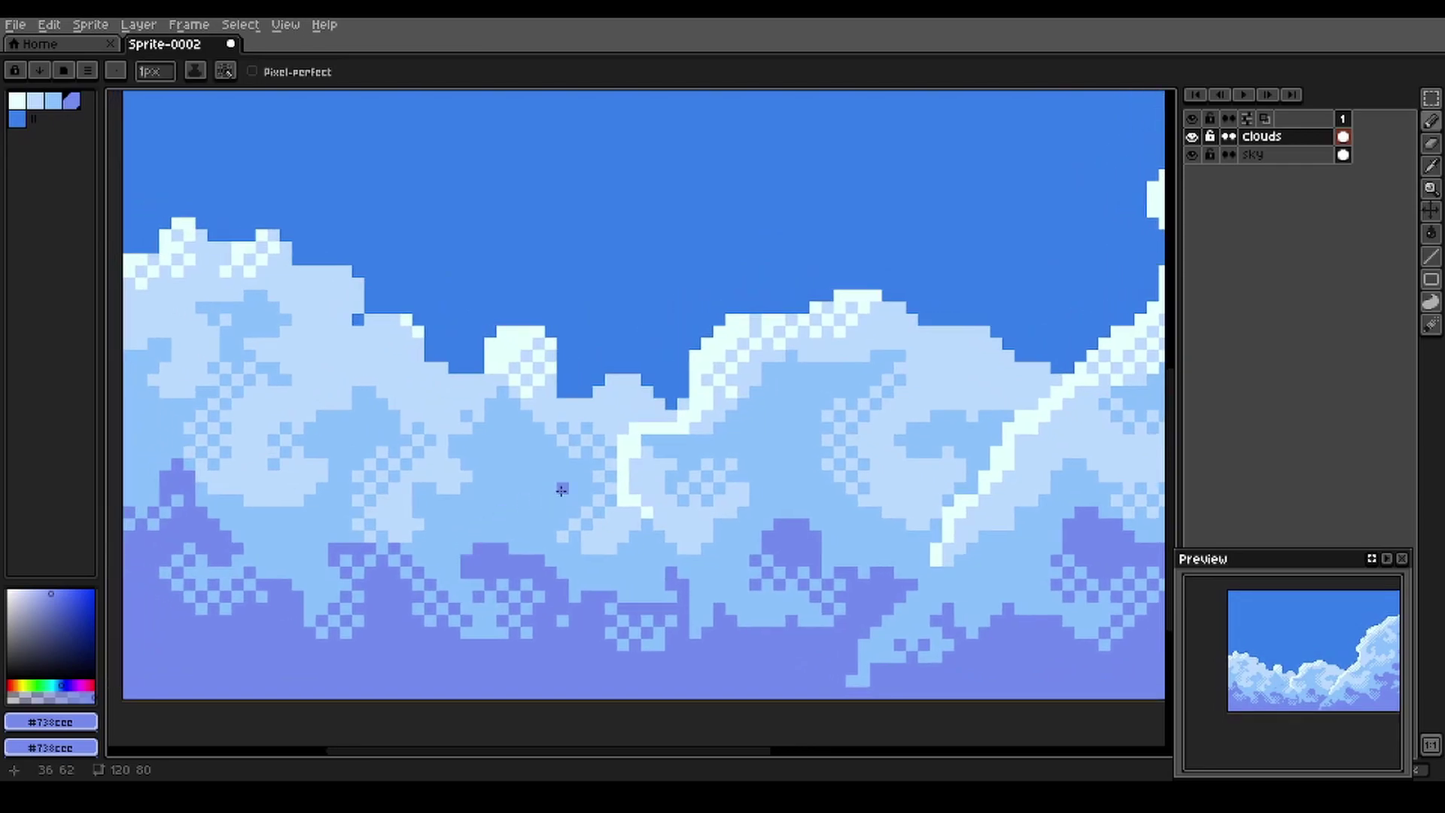
key("alt")
left_click(636, 484, "alt")
mouse_move(653, 535)
left_mouse_down()
mouse_move(697, 594)
mouse_move(704, 582)
left_mouse_up()
left_click(698, 543, "alt")
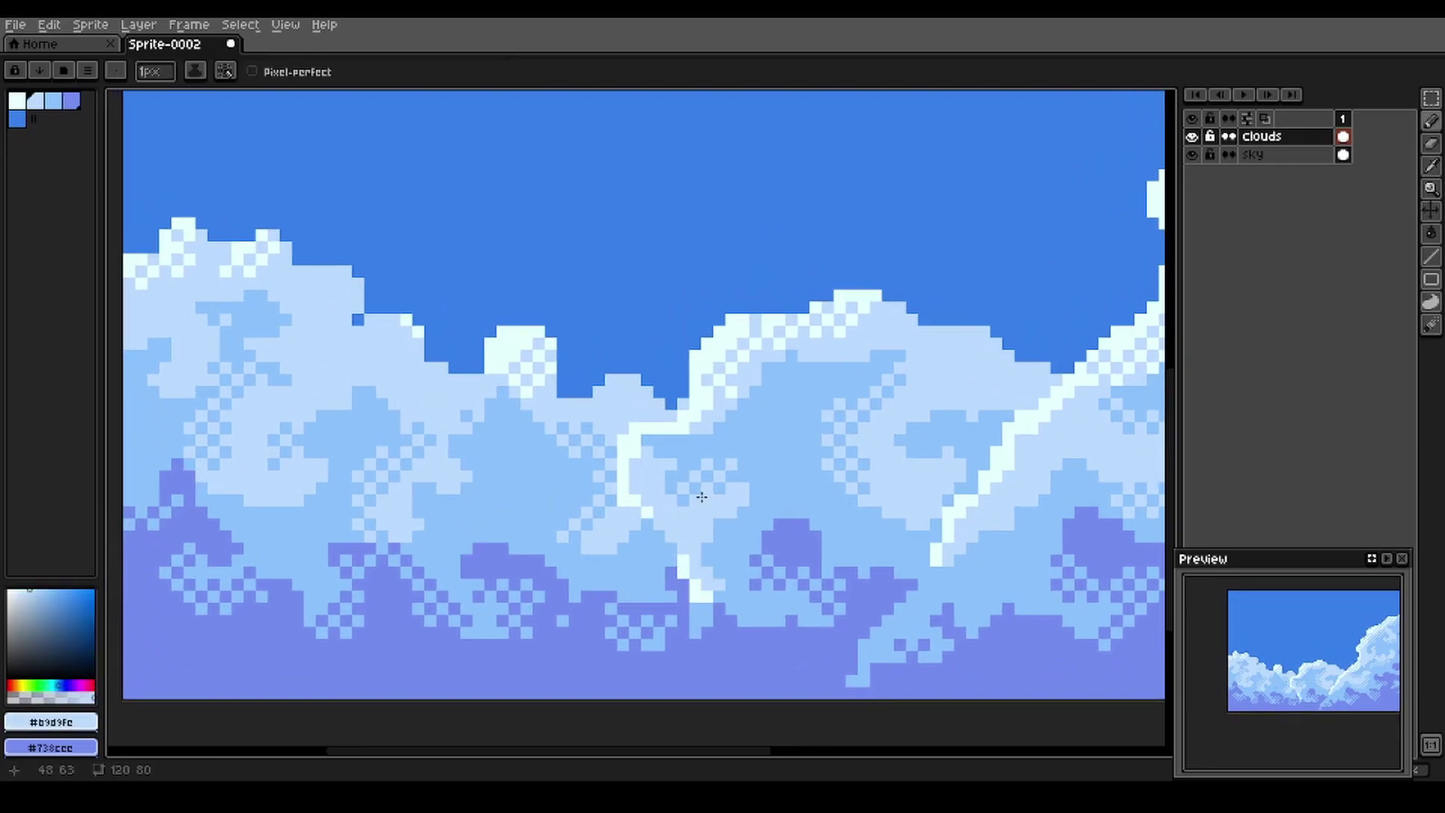
Check a 2×2-pixel area on the cloud with the marquee, then deselect
key("m")
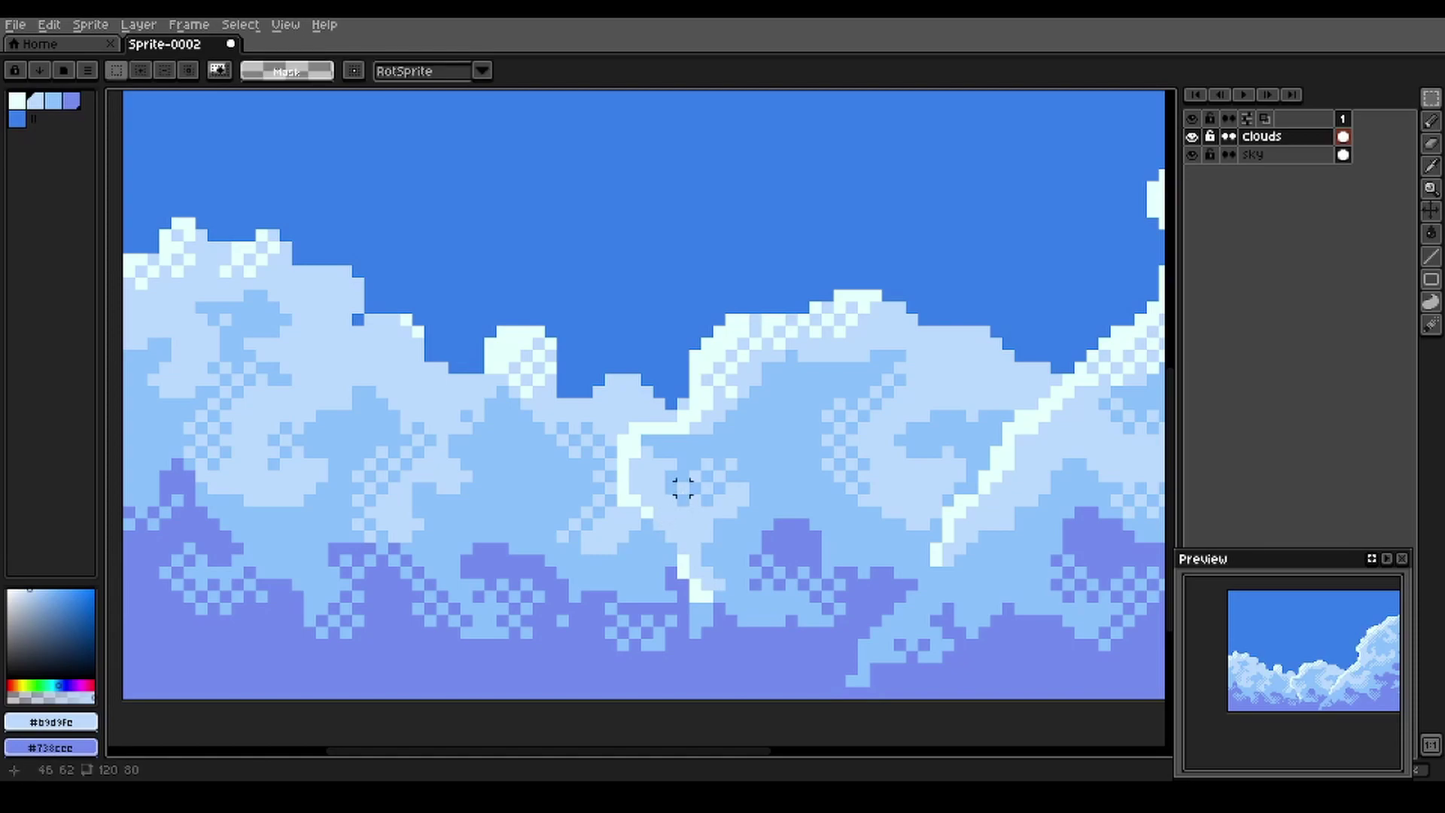
left_click_drag(677, 483, 700, 512)
key("b")
key("ctrl+d")
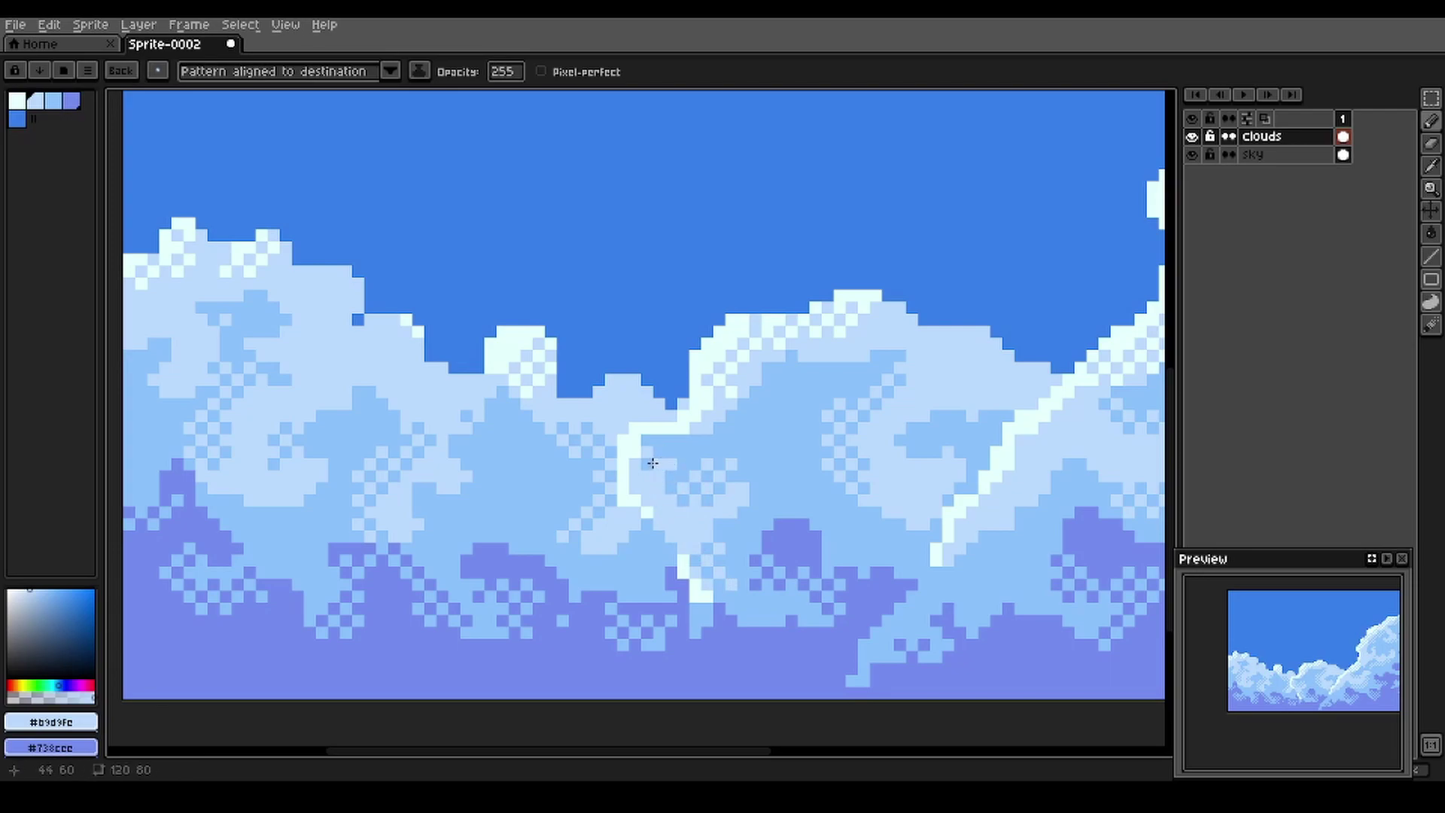
left_click_drag(707, 528, 638, 509)
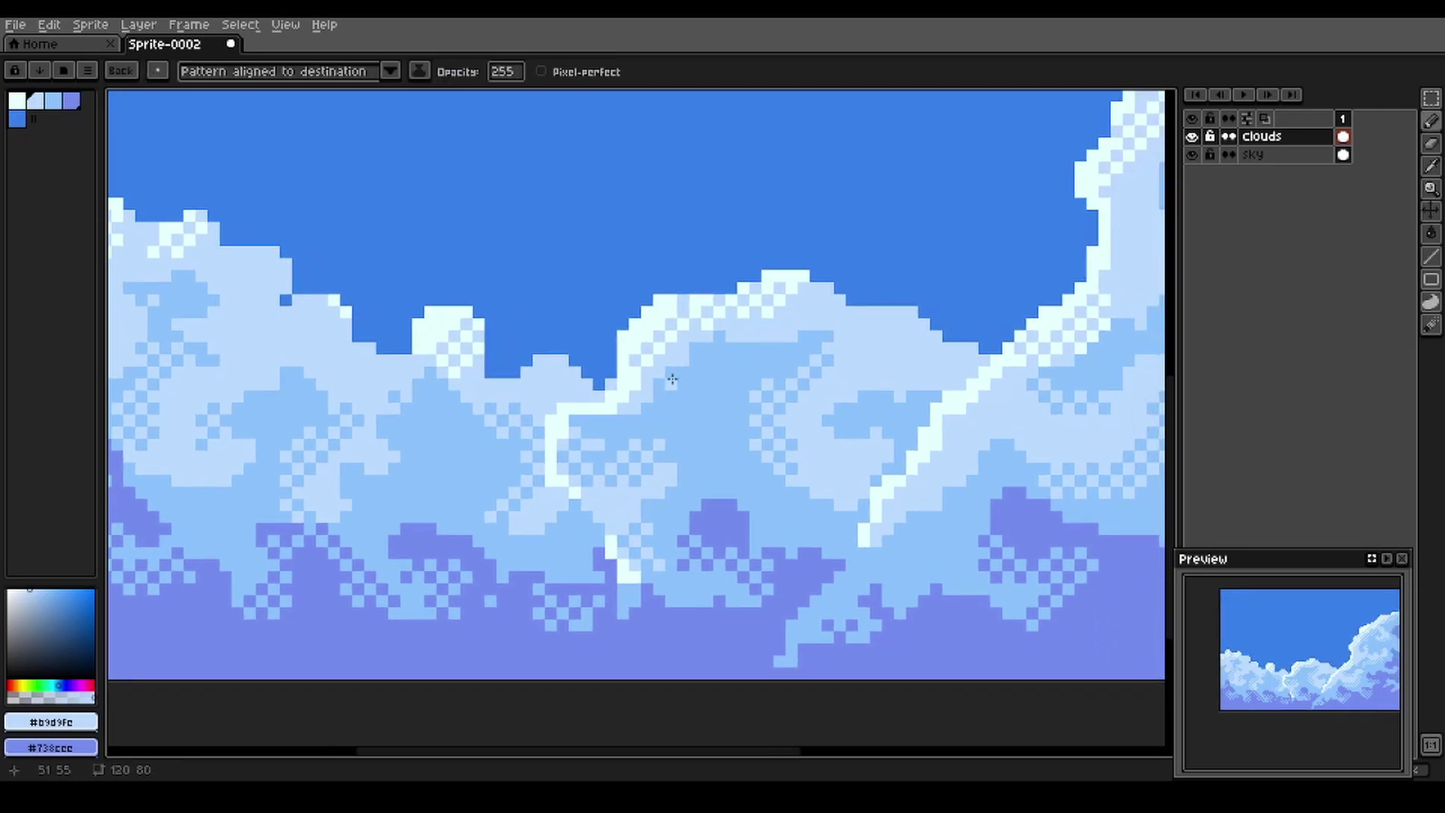
left_click_drag(711, 539, 566, 531)
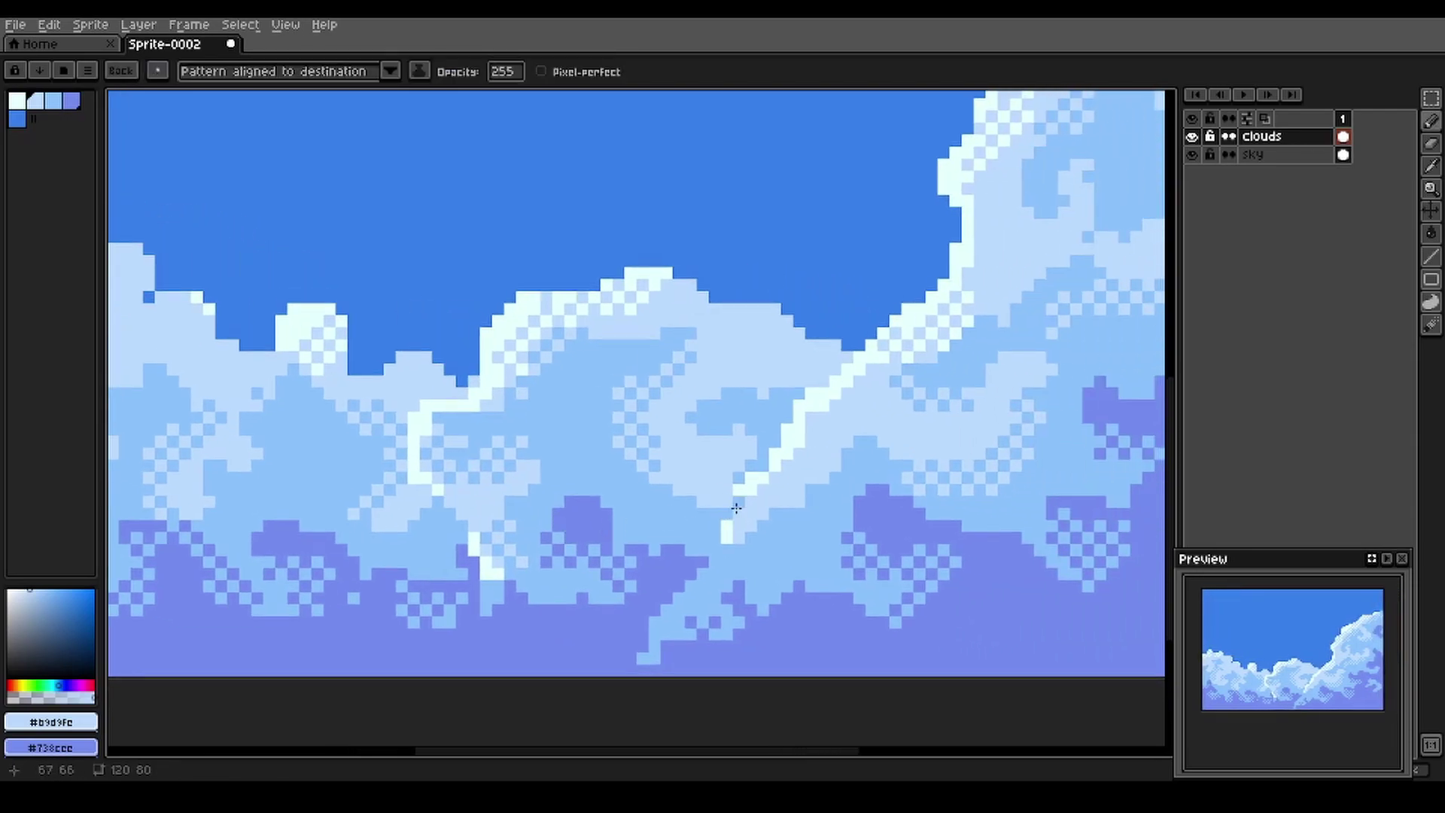
Paint light blue #89c1fc over the cloud pixels just right of the ridge
right_click(790, 516, "alt")
left_click_drag(763, 514, 819, 482)
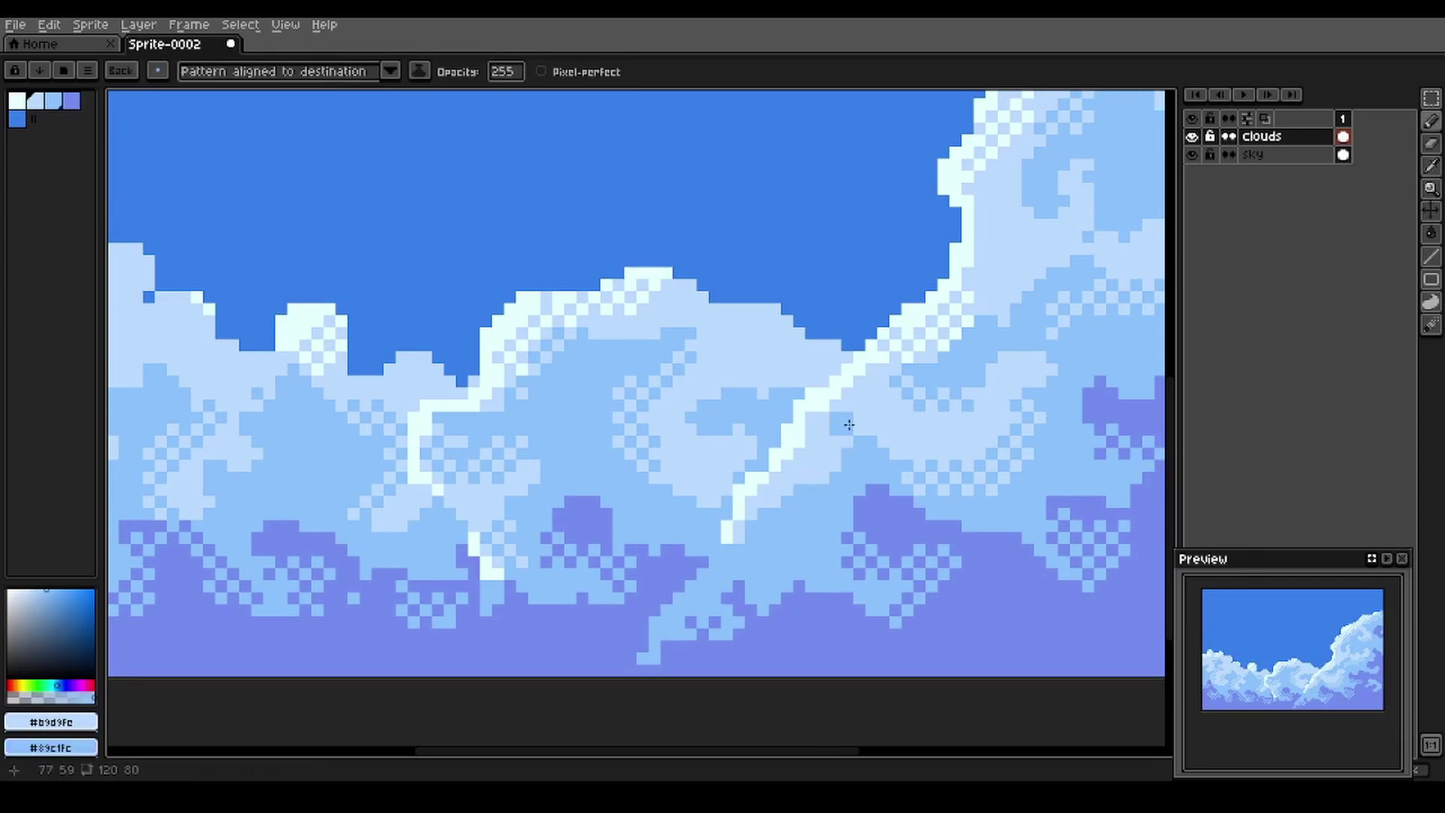
right_click(828, 441, "alt")
left_click(834, 462, "alt")
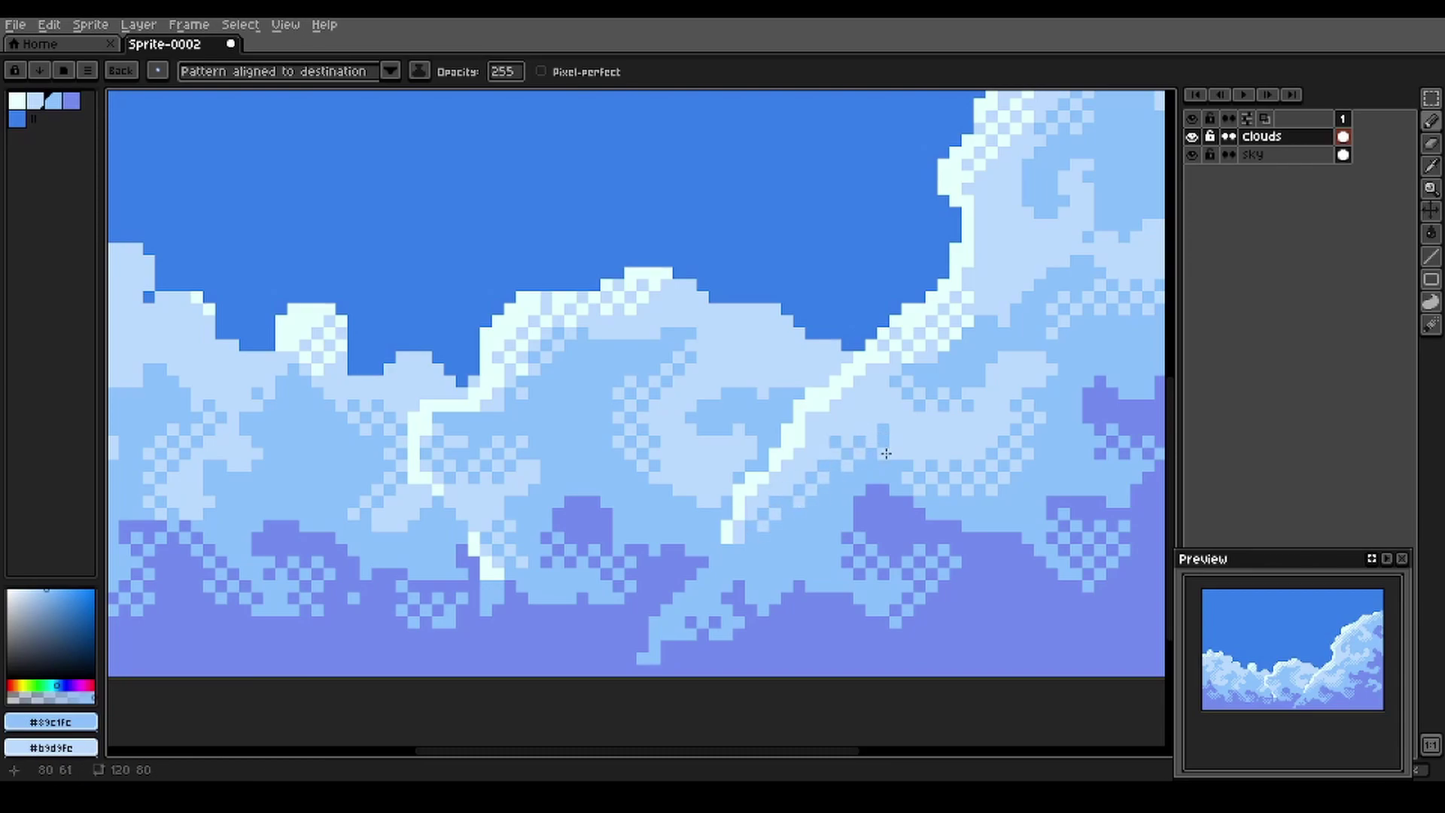
Dither near-white pixels down along the diagonal ridge and bring the whole sprite into view
scroll(846, 435, "up", 3)
left_click(822, 346, "alt")
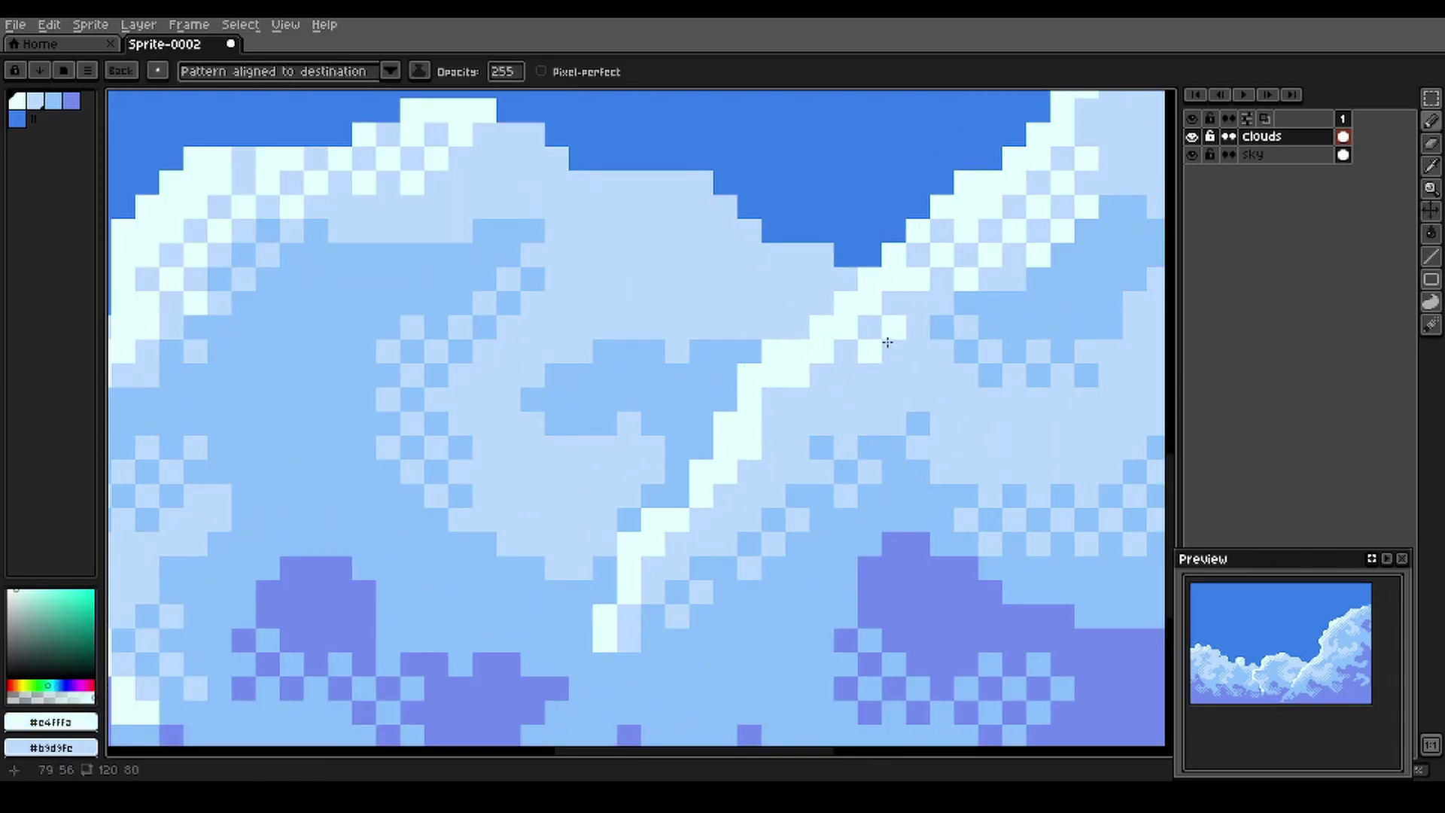
mouse_move(837, 382)
left_mouse_down()
mouse_move(741, 462)
mouse_move(689, 550)
mouse_move(599, 588)
mouse_move(564, 568)
left_mouse_up()
scroll(563, 569, "down", 5)
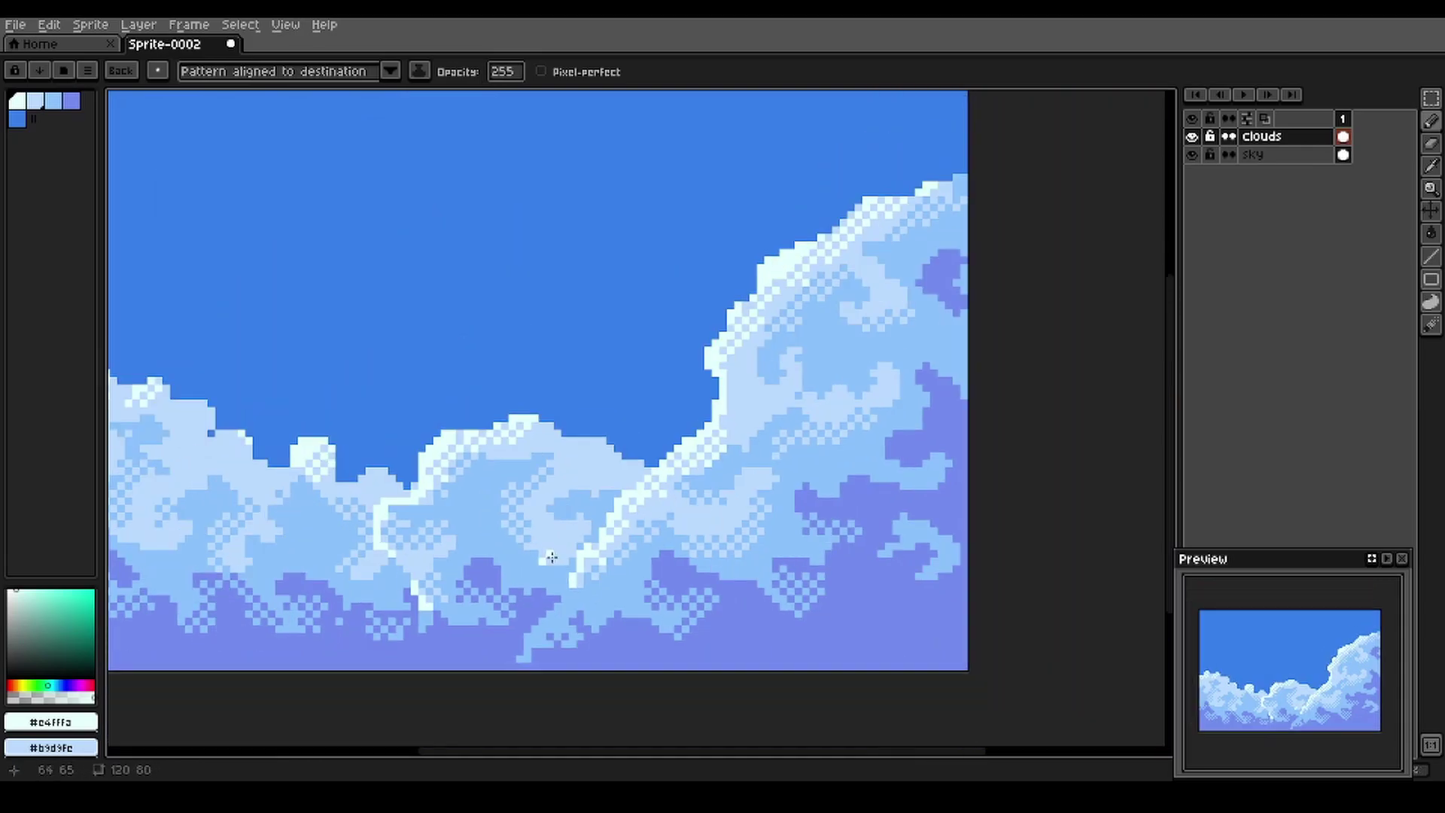
left_click_drag(480, 481, 604, 559)
scroll(602, 557, "down", 1)
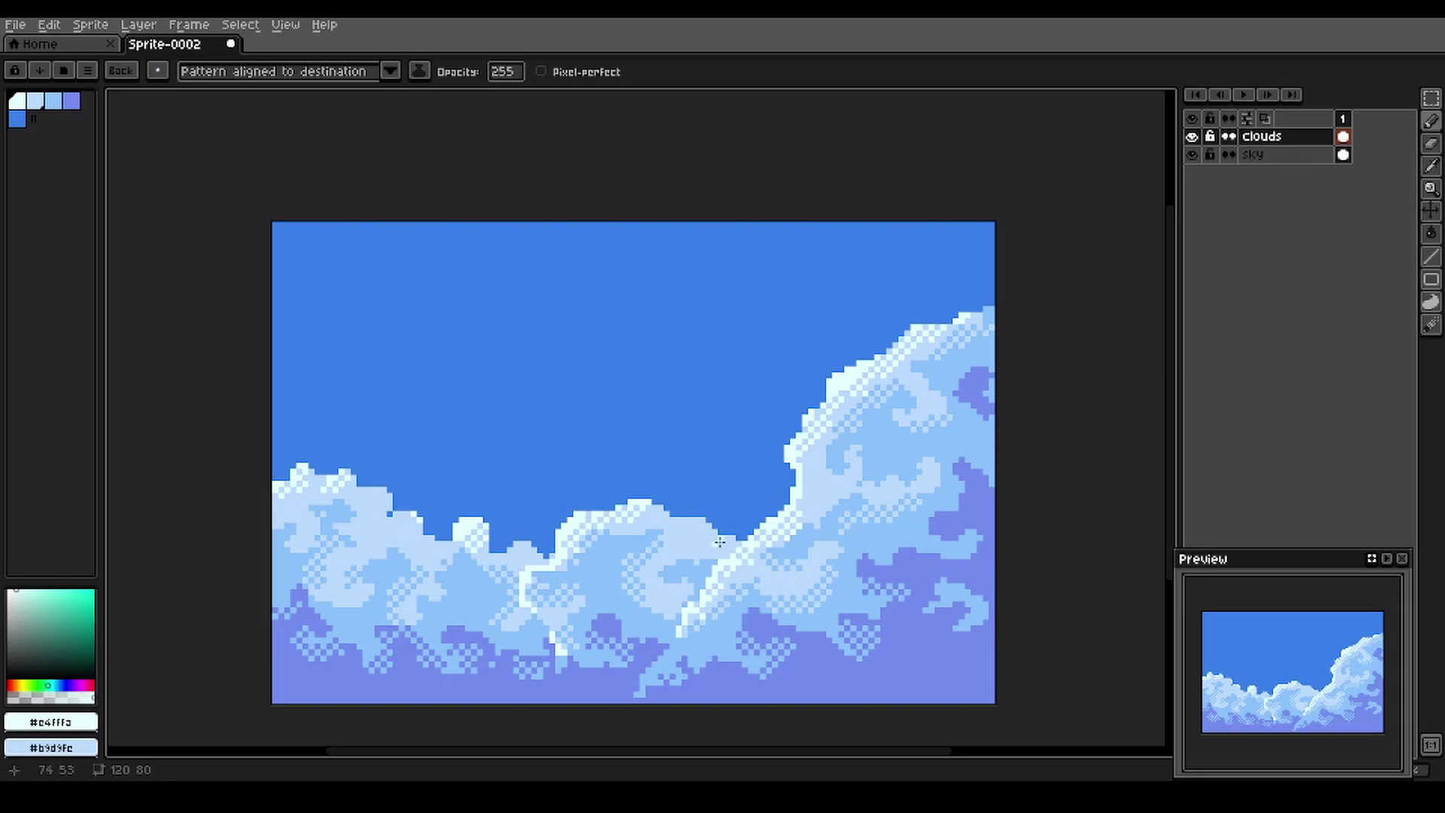
scroll(524, 530, "up", 1)
scroll(251, 480, "up", 1)
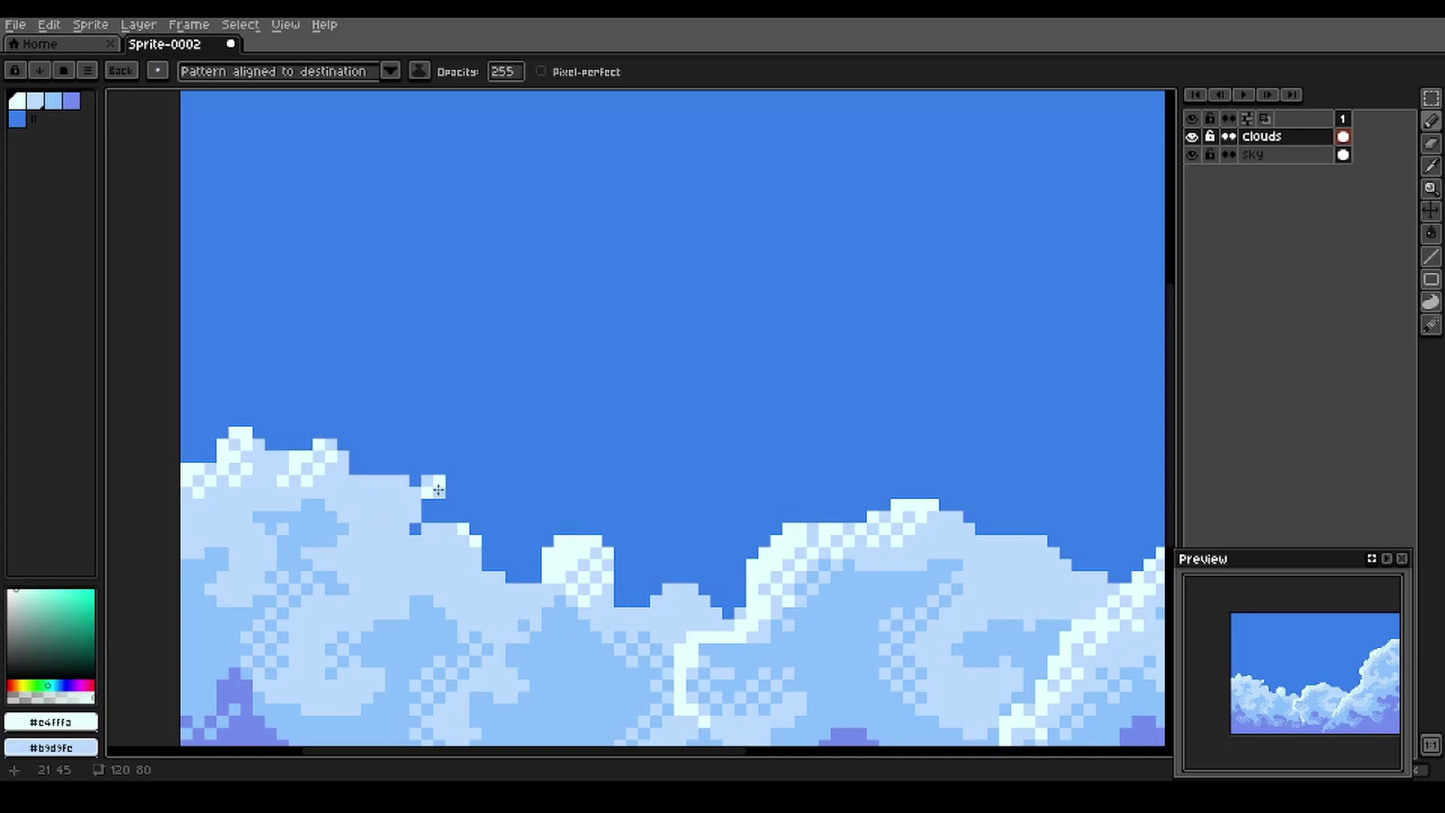
scroll(507, 603, "down", 2)
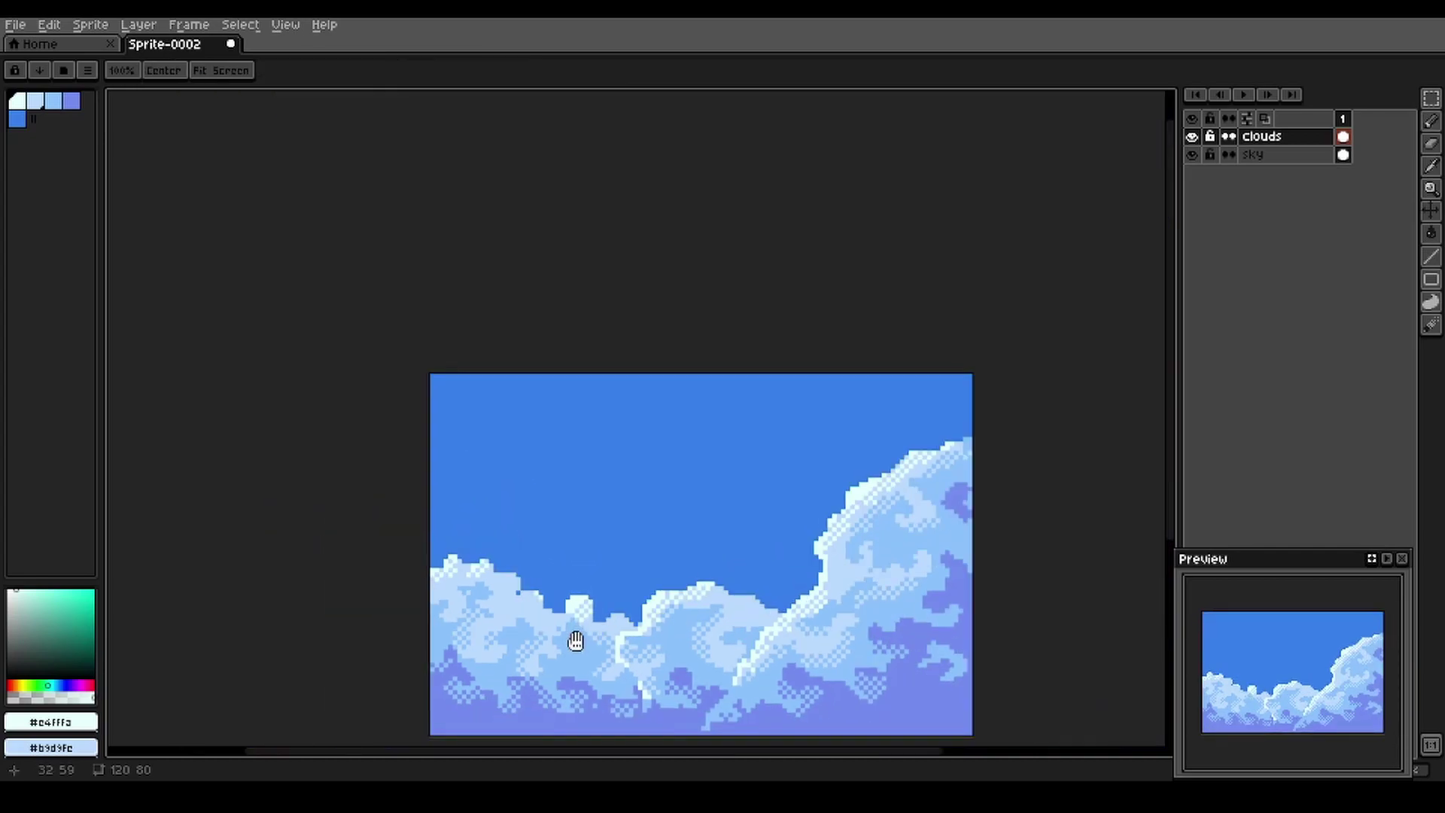
left_click_drag(574, 635, 572, 529)
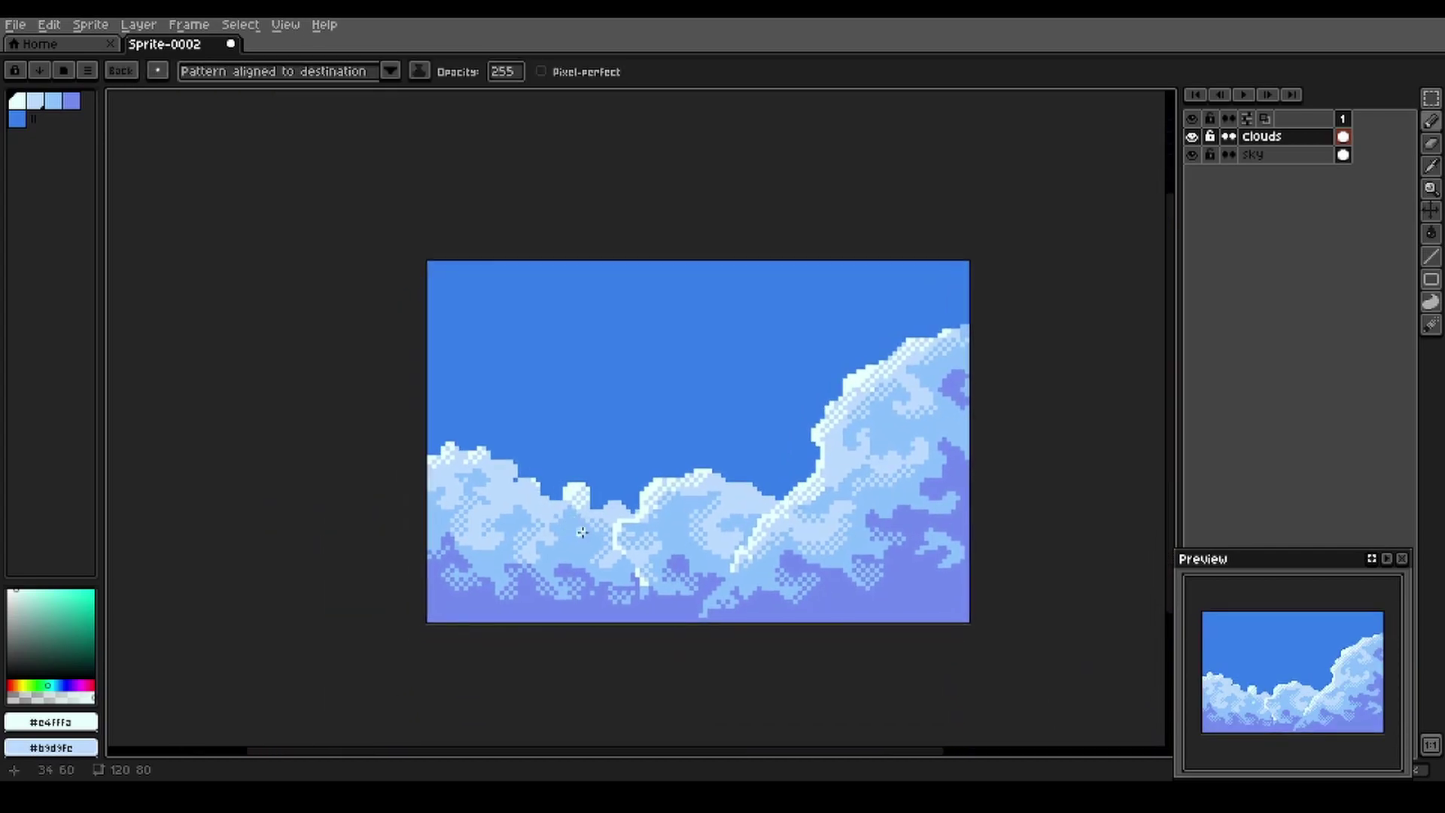